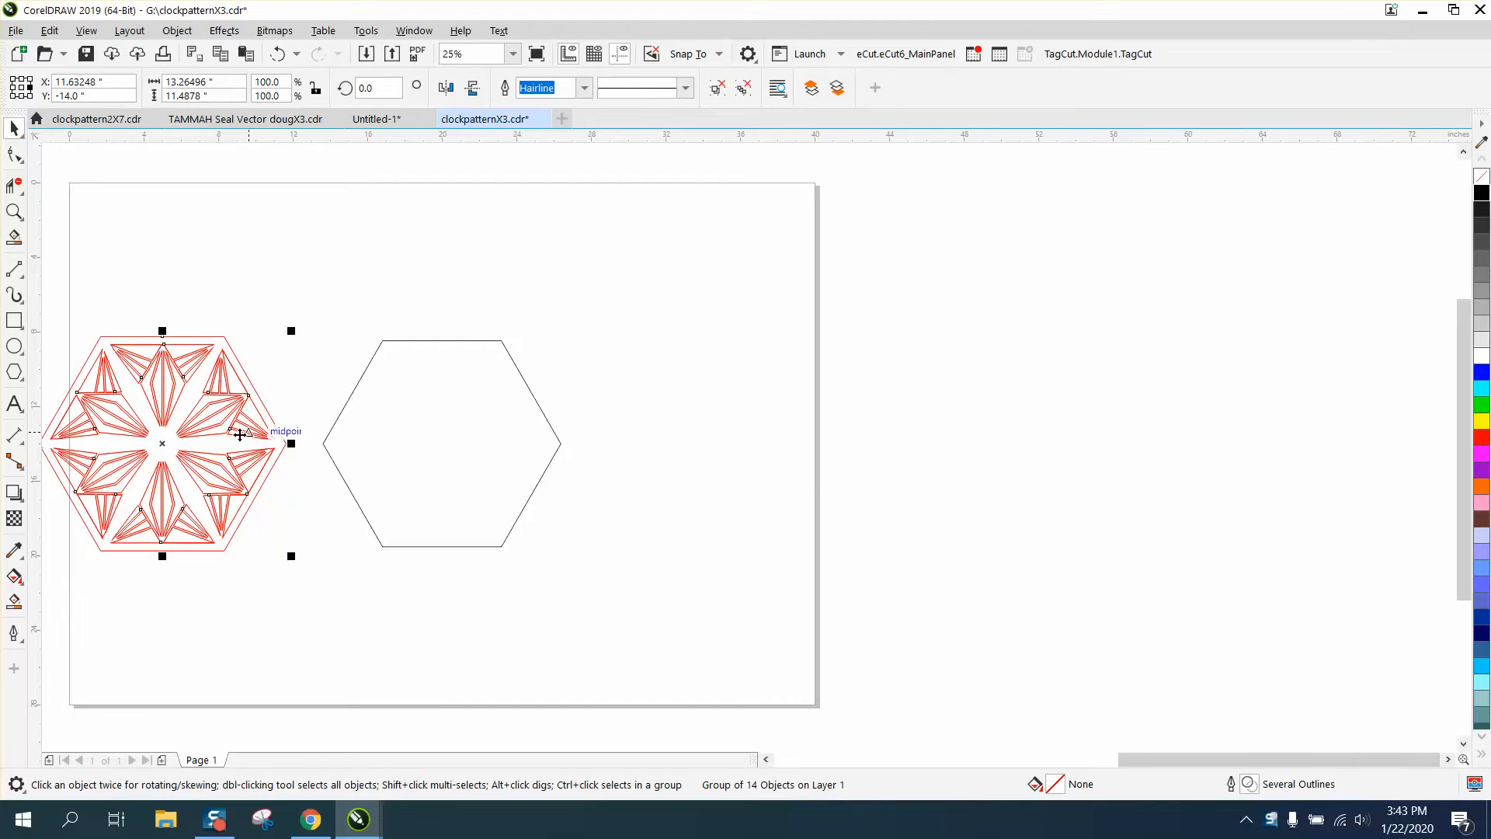
- Delete the black hexagon beside the red pattern and centre the pattern group on the page
drag(548, 465, 938, 461)
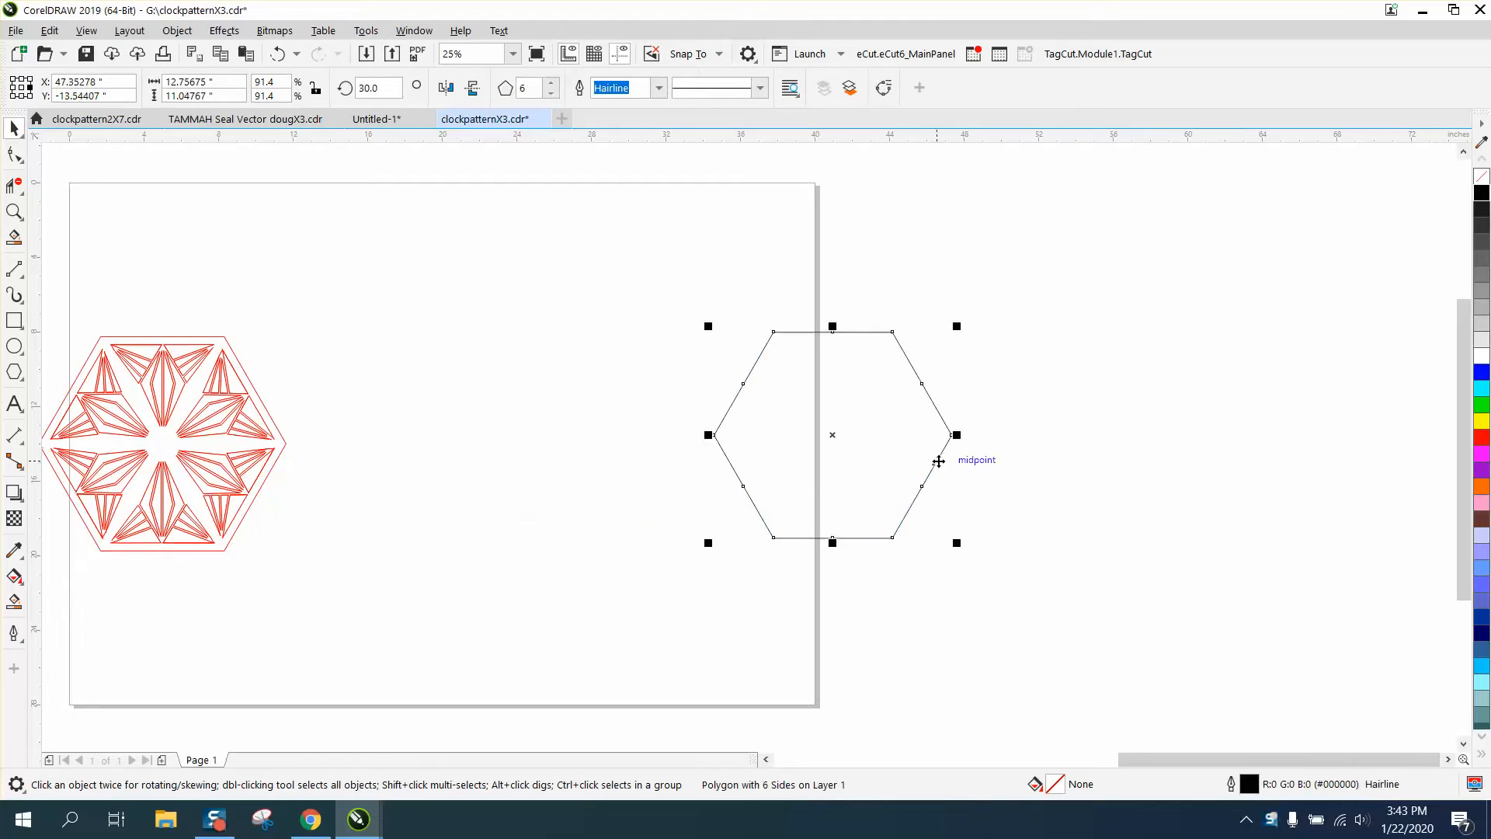
key(Delete)
click(128, 470)
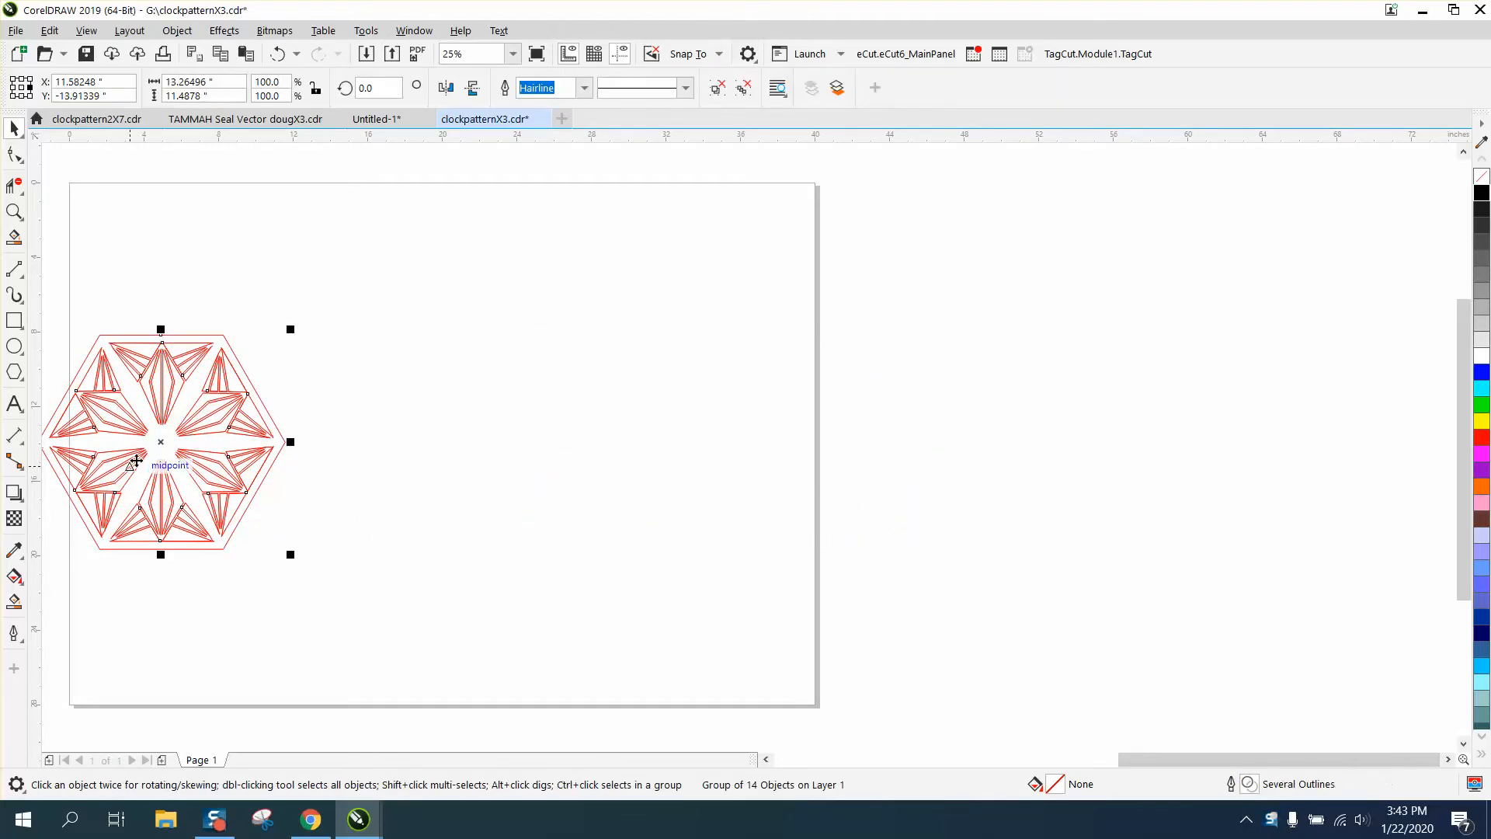
key(p)
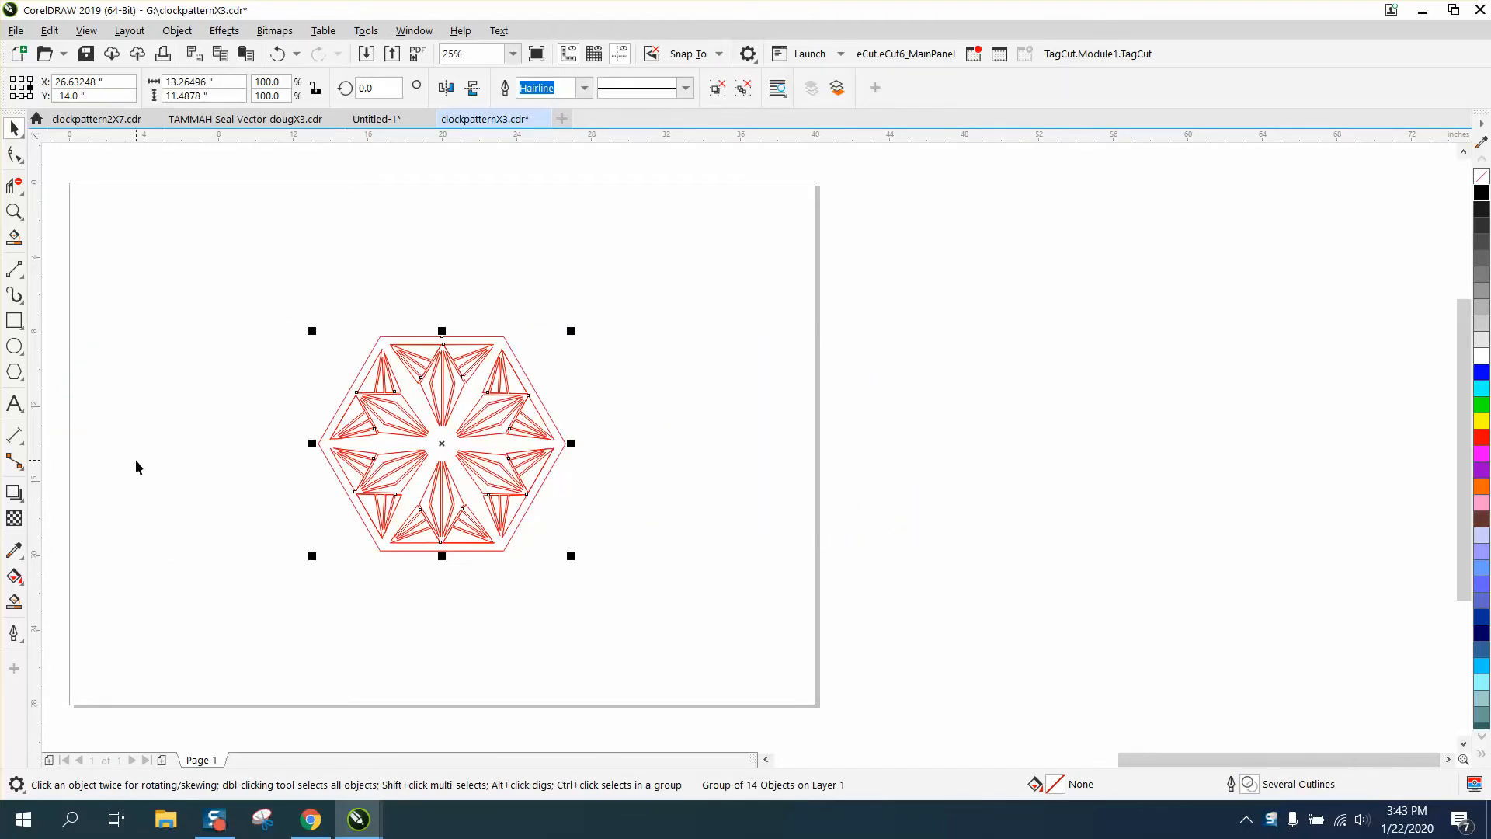
- Draw a six-sided polygon about 11.3 by 13 inches beside the pattern, rotate it 30 degrees and place it off the page
click(14, 373)
drag(812, 343, 689, 587)
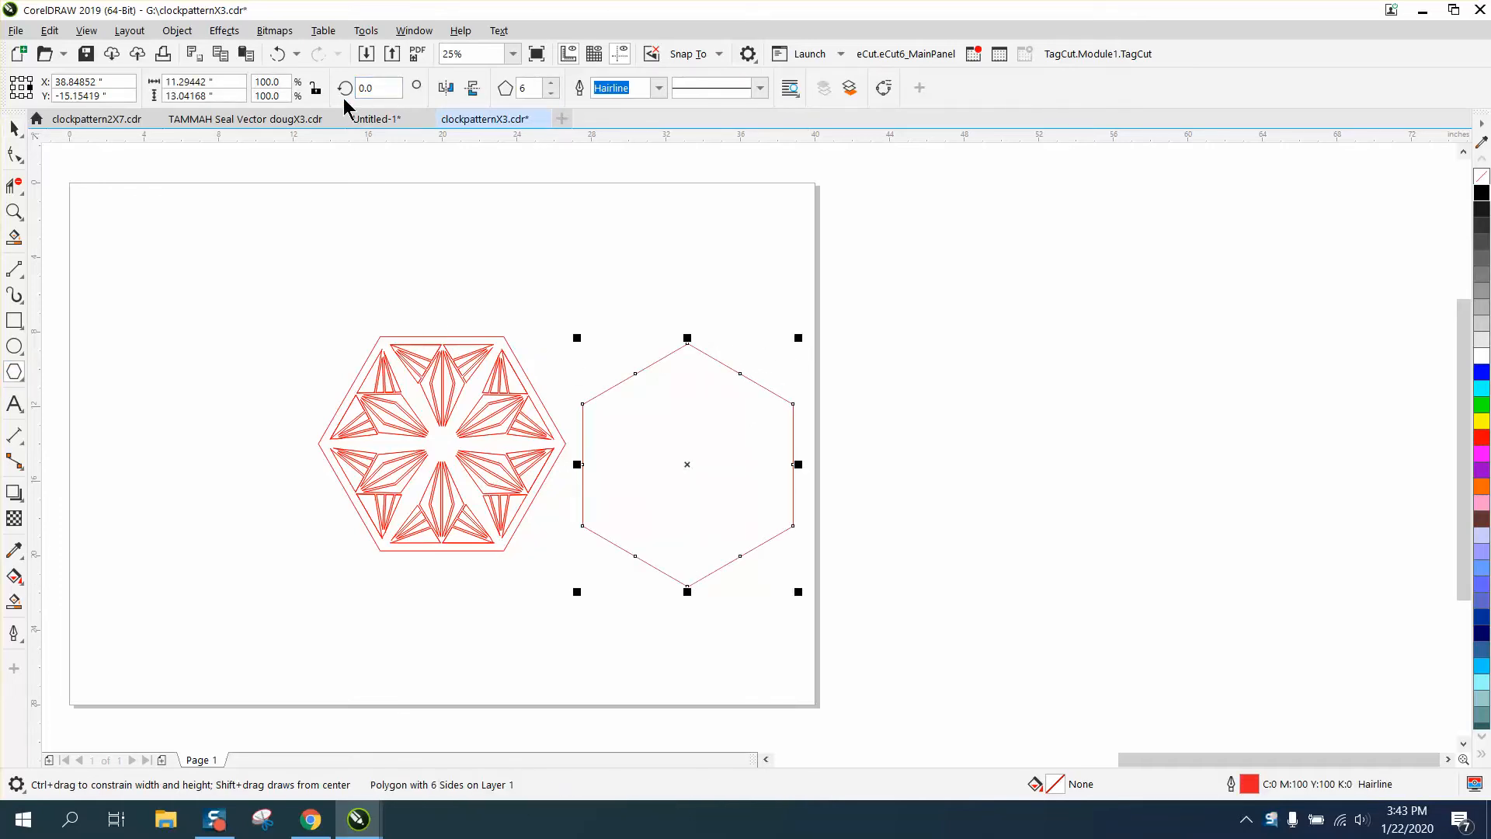
double_click(375, 87)
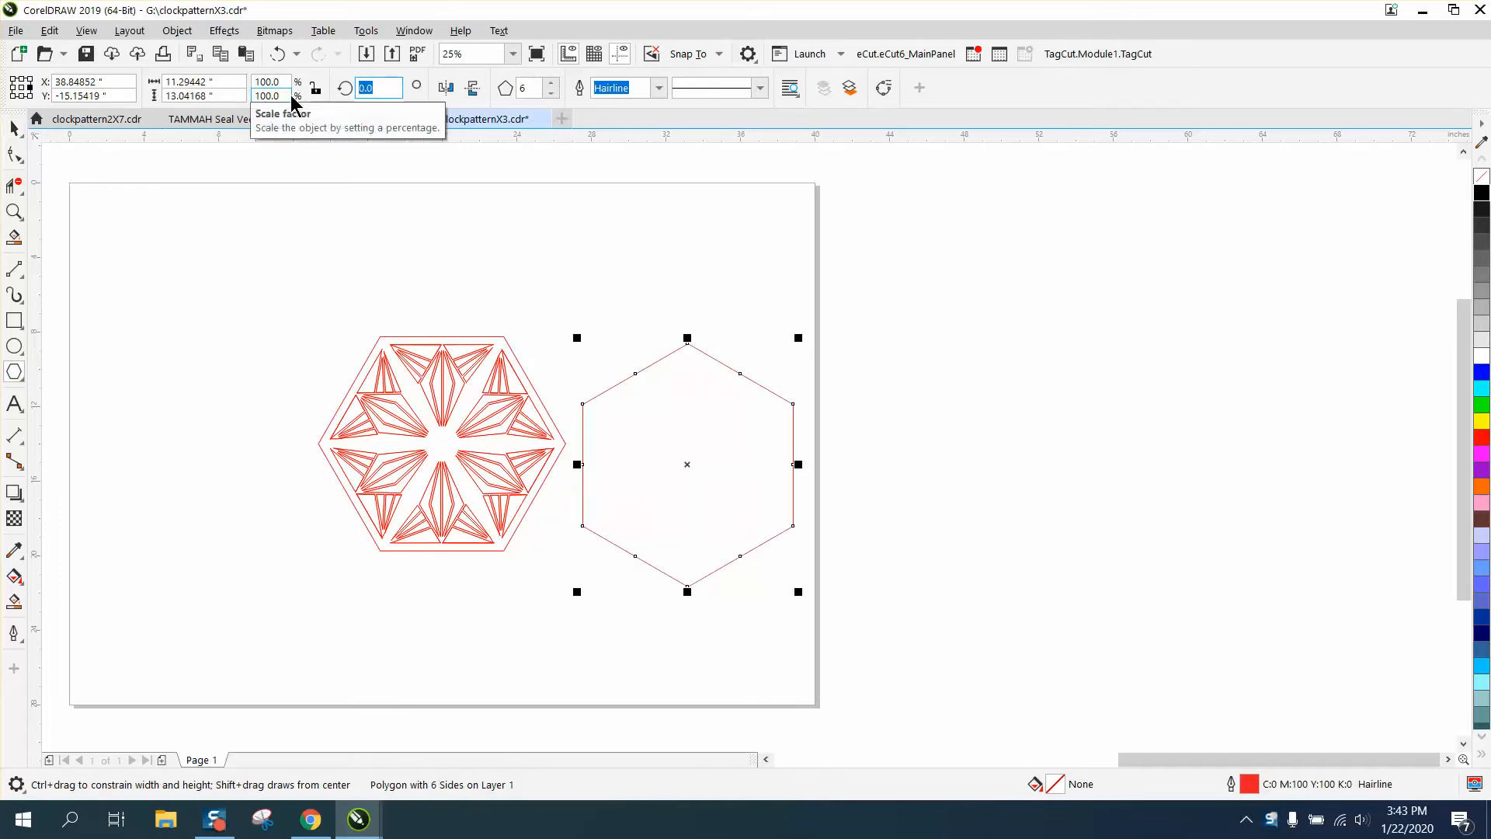
text(30)
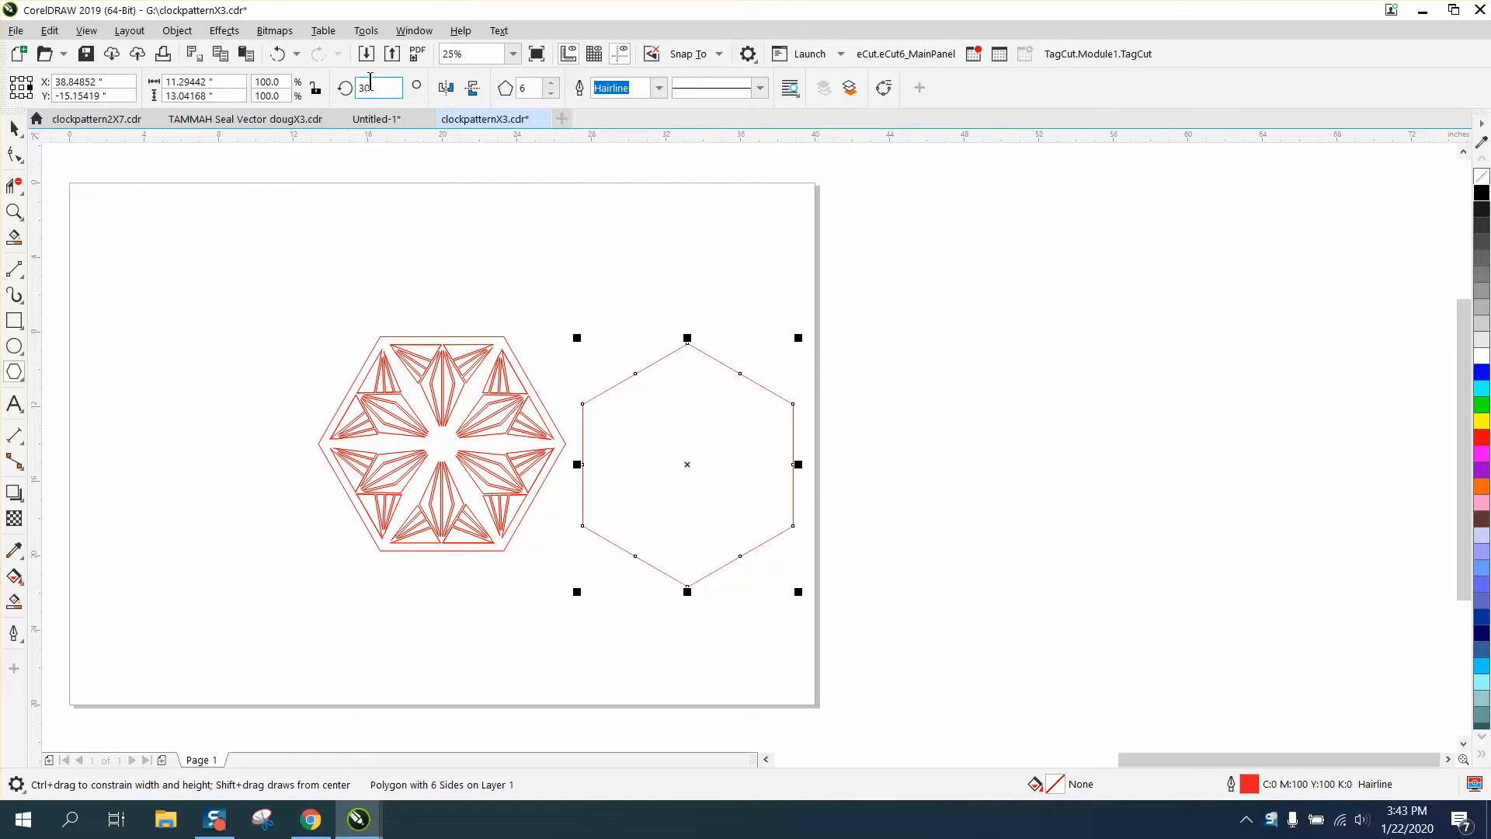
click(672, 446)
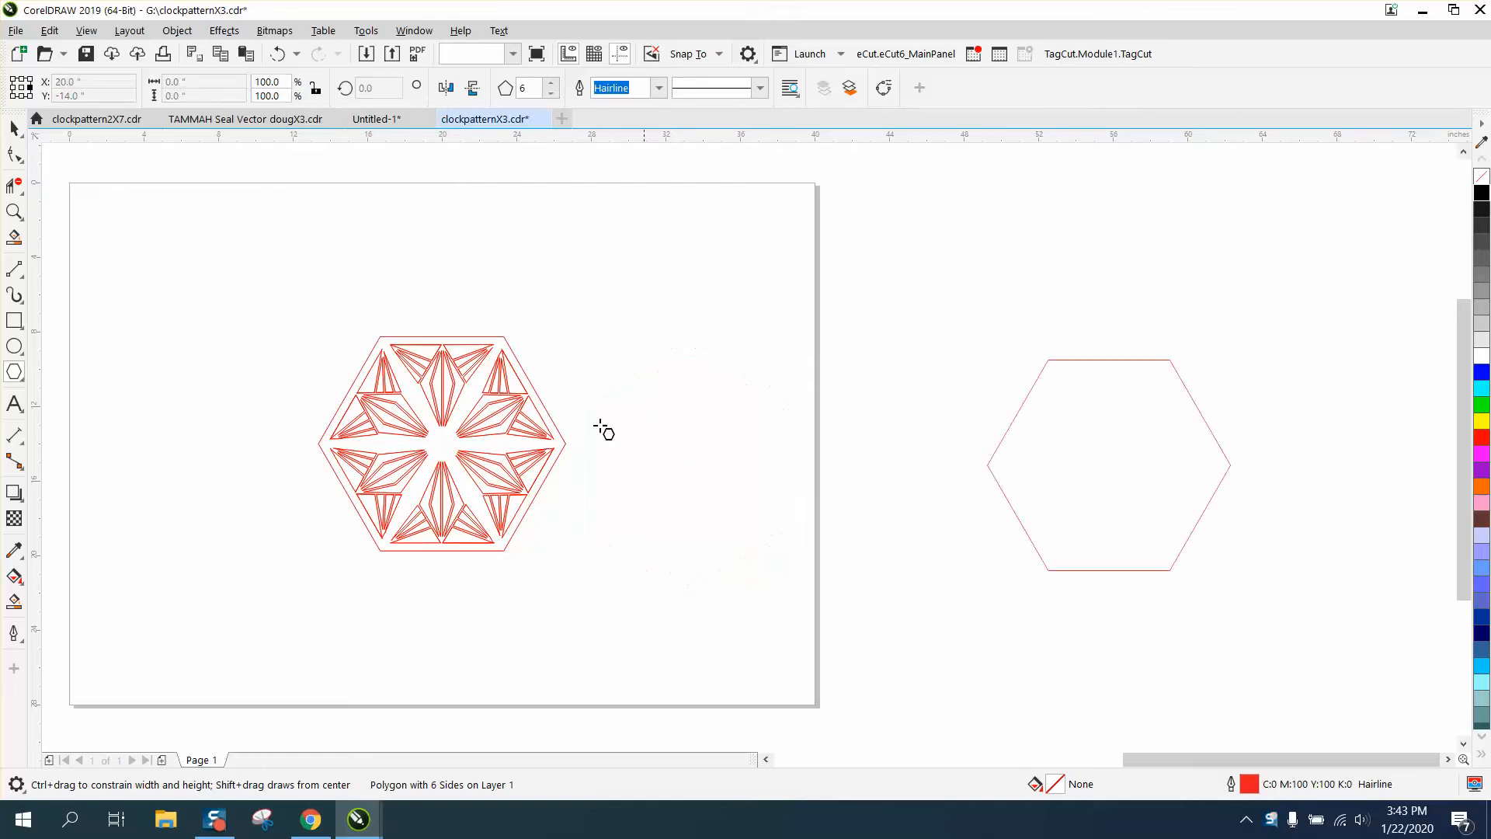
- Centre the rotated hexagon on the page over the red pattern
click(14, 128)
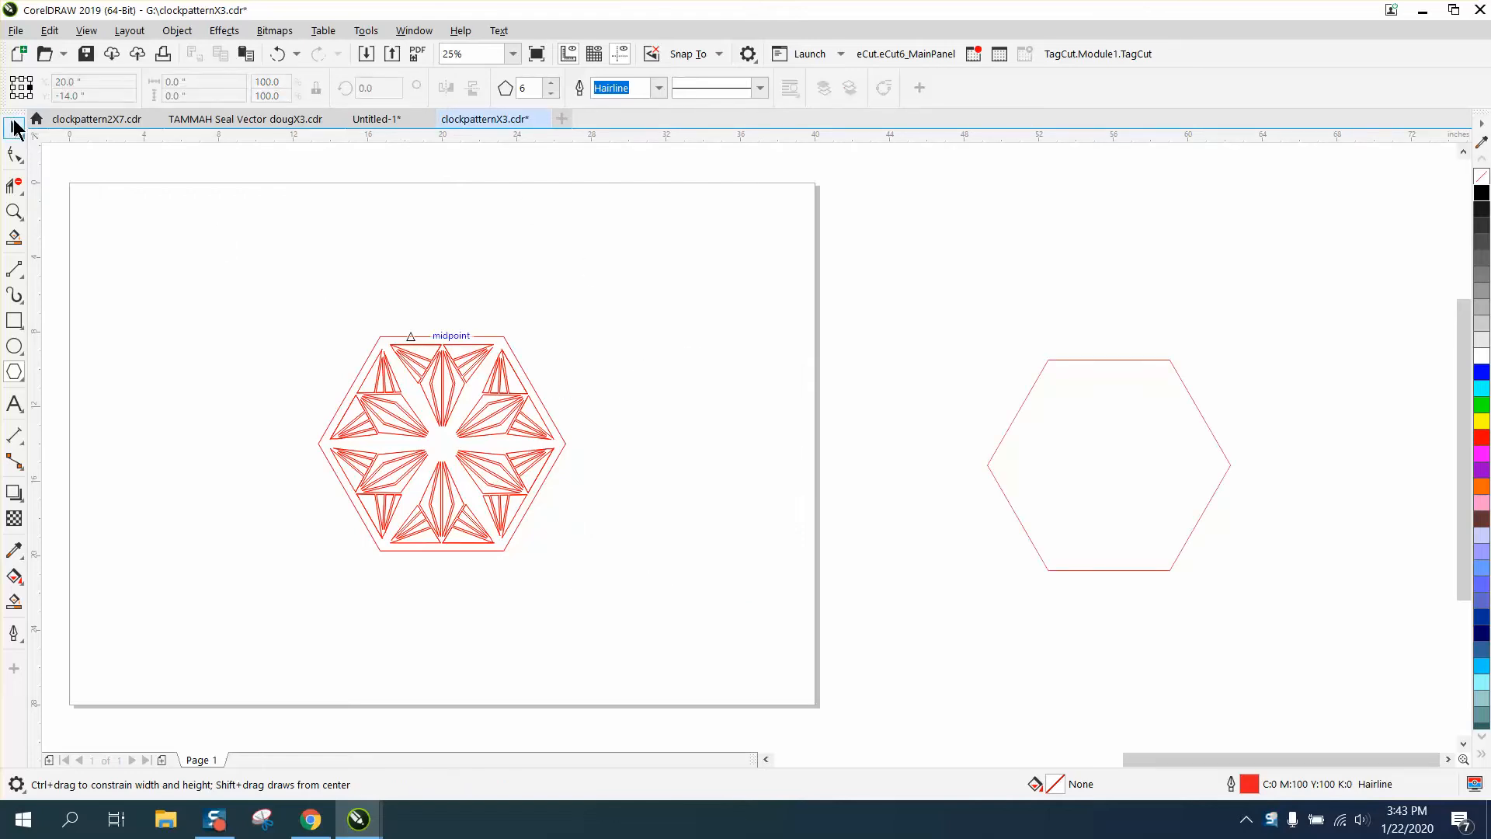
click(1105, 474)
key(p)
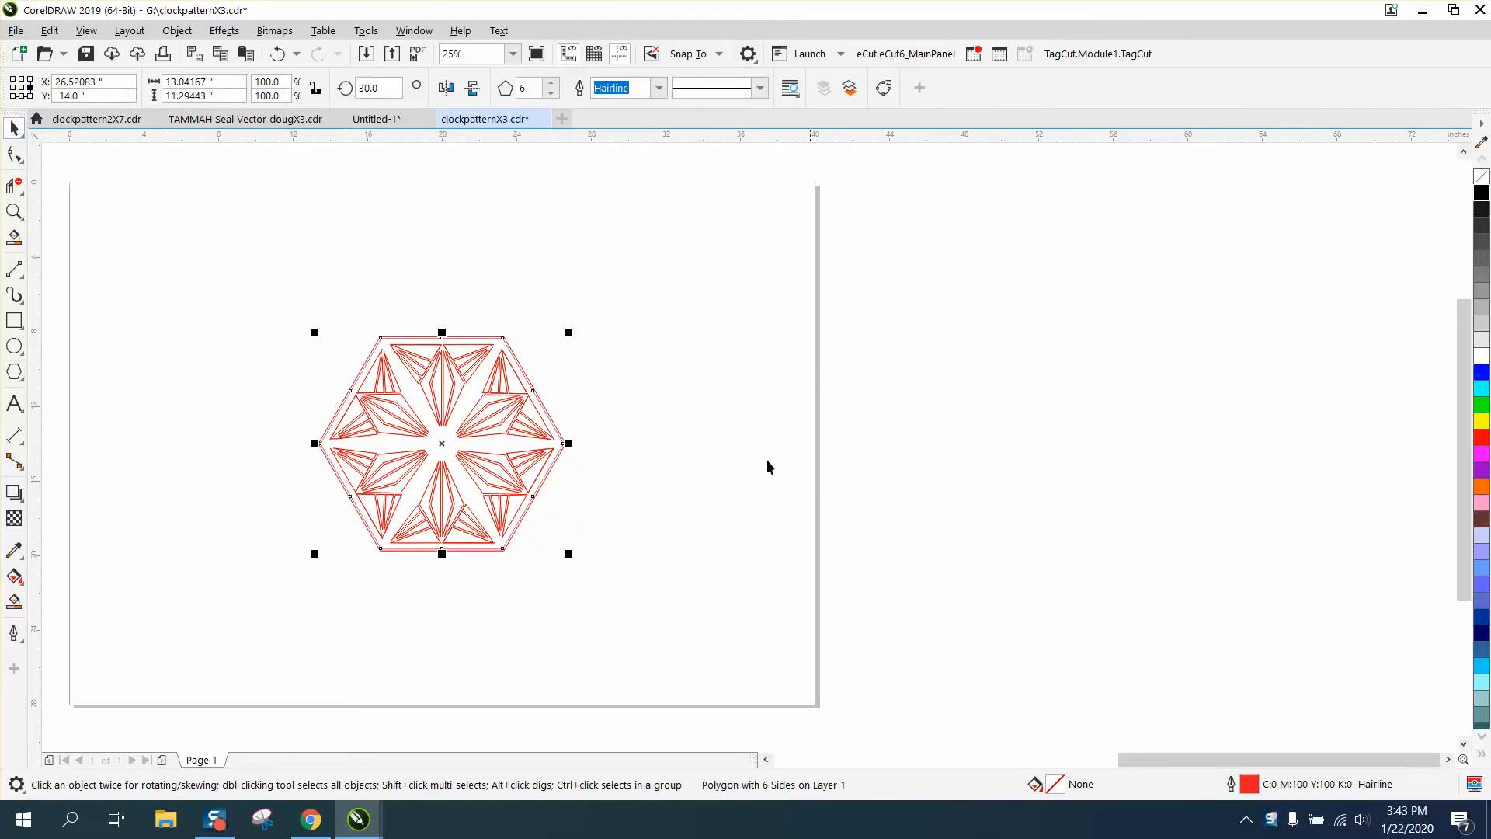
- Scale the hexagon about its centre to about 12.69 by 10.99 inches, between the pattern's outer border and its triangles
click(13, 212)
drag(337, 289, 720, 600)
click(14, 128)
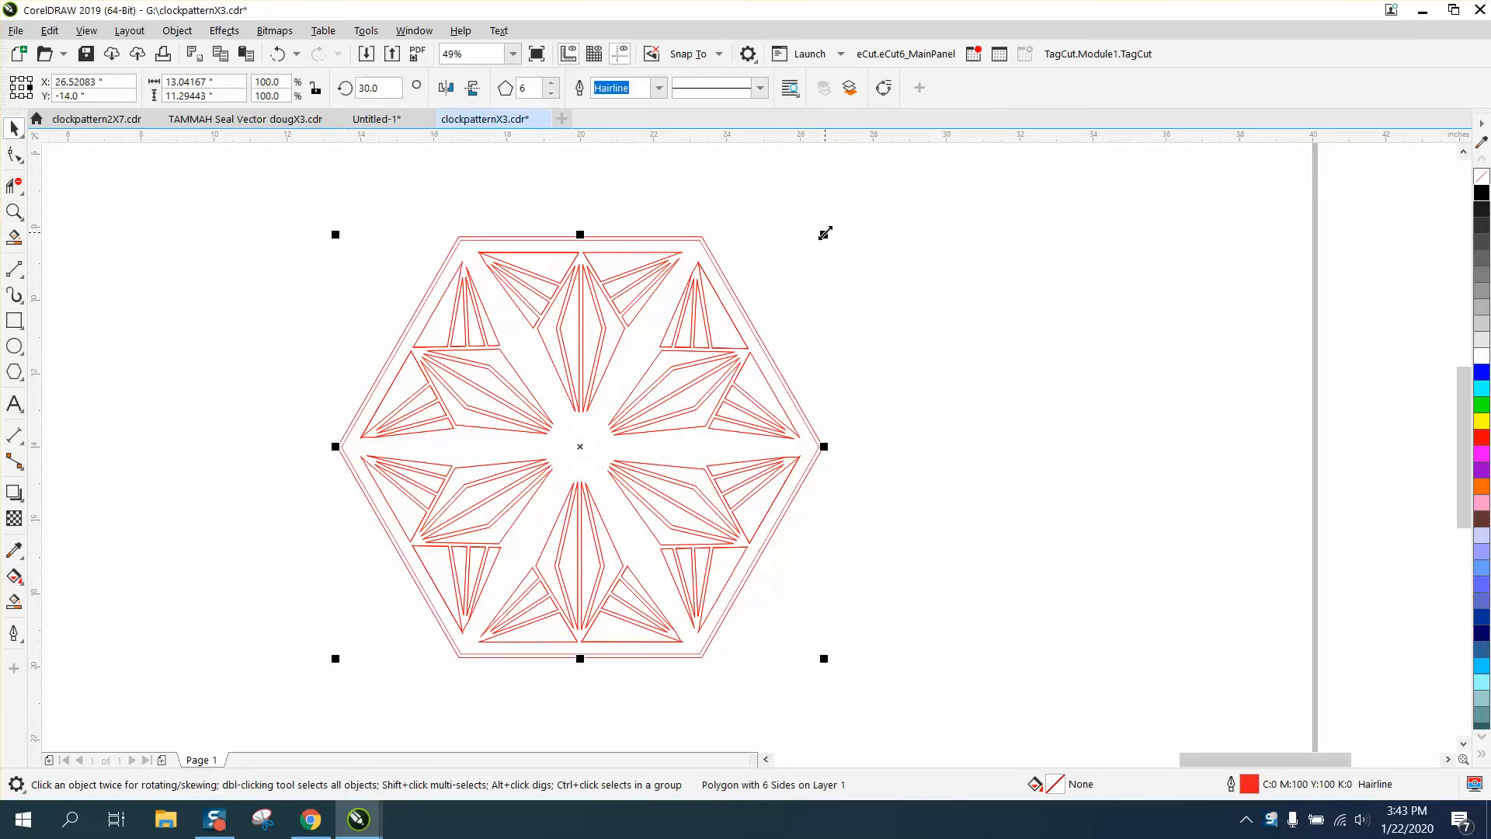
drag(825, 233, 819, 241)
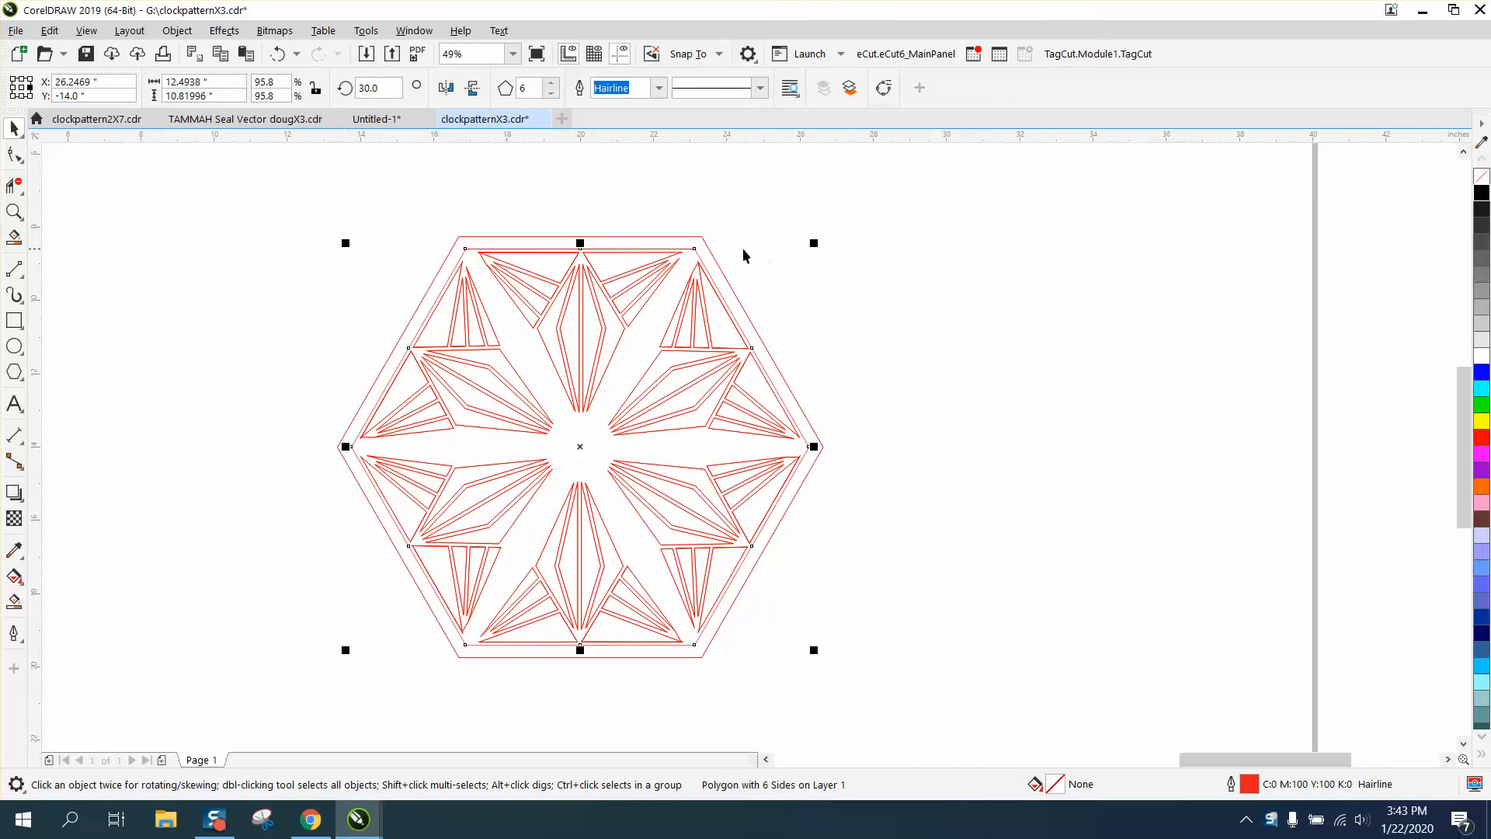
drag(815, 243, 819, 240)
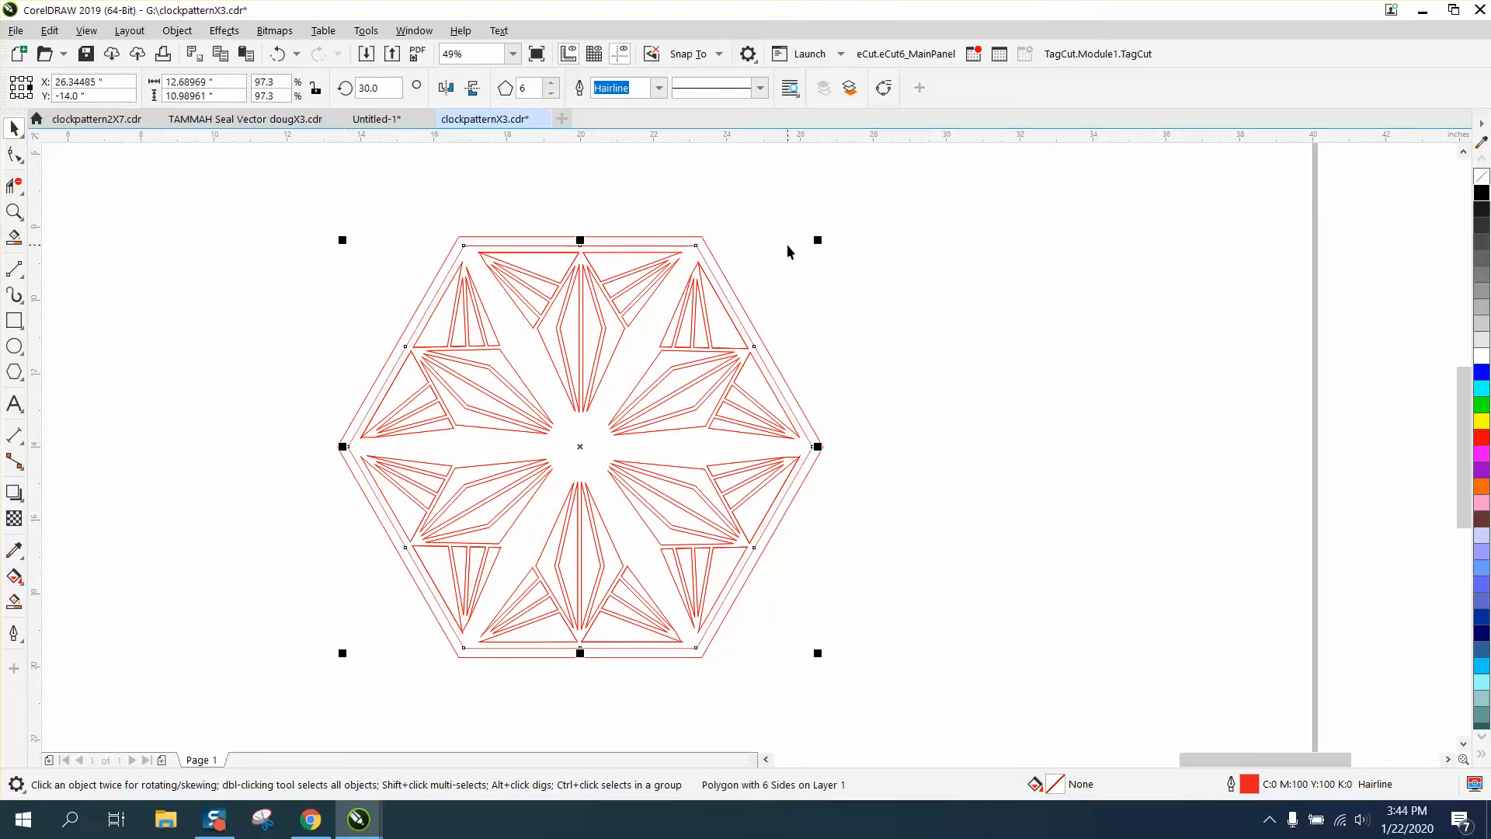
- Move the resized hexagon 30 inches to the right of the pattern, clear of the page
scroll(710, 154, down, 2)
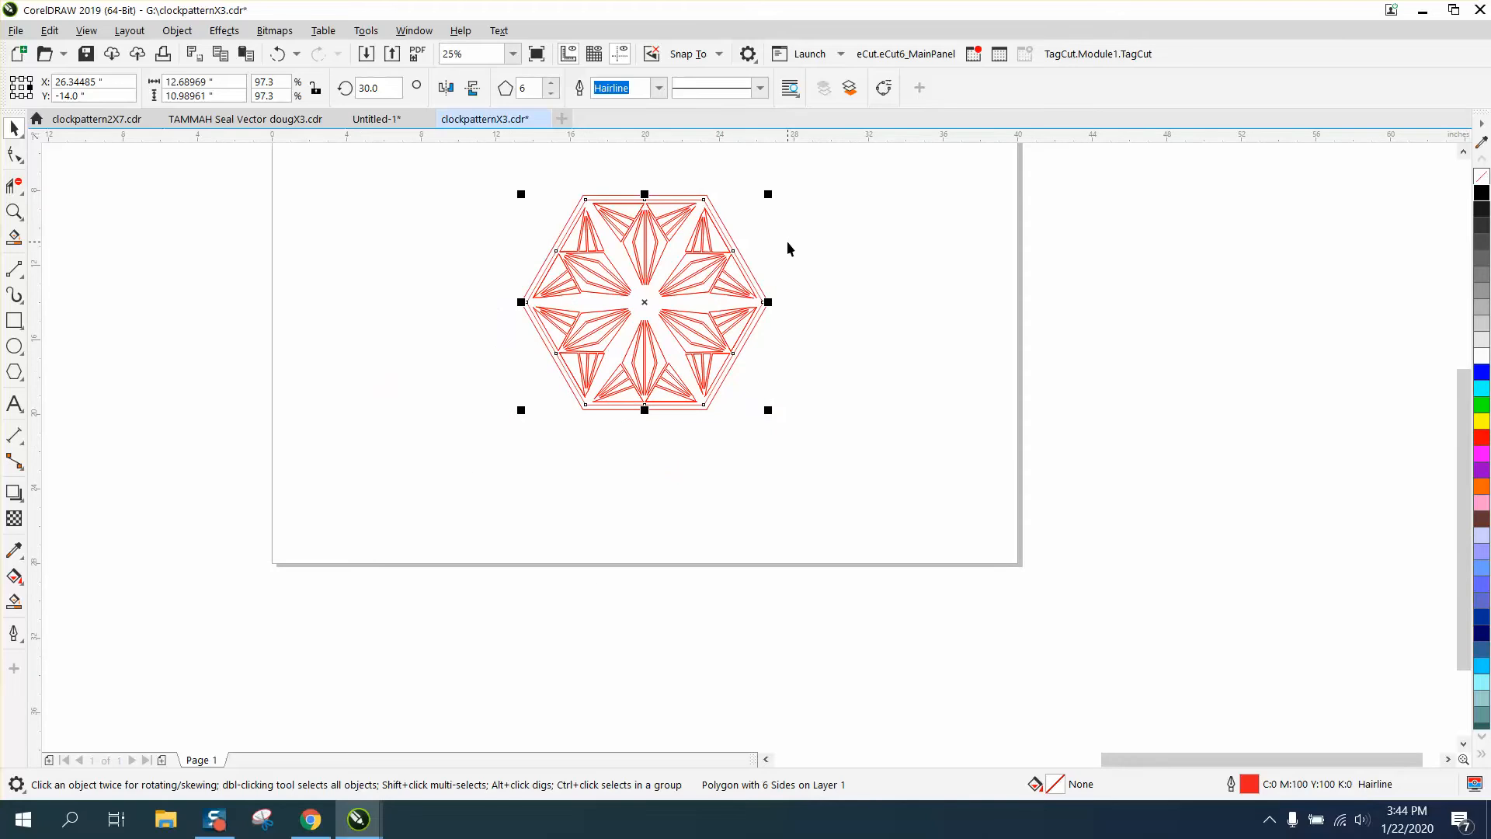
key(ctrl+d)
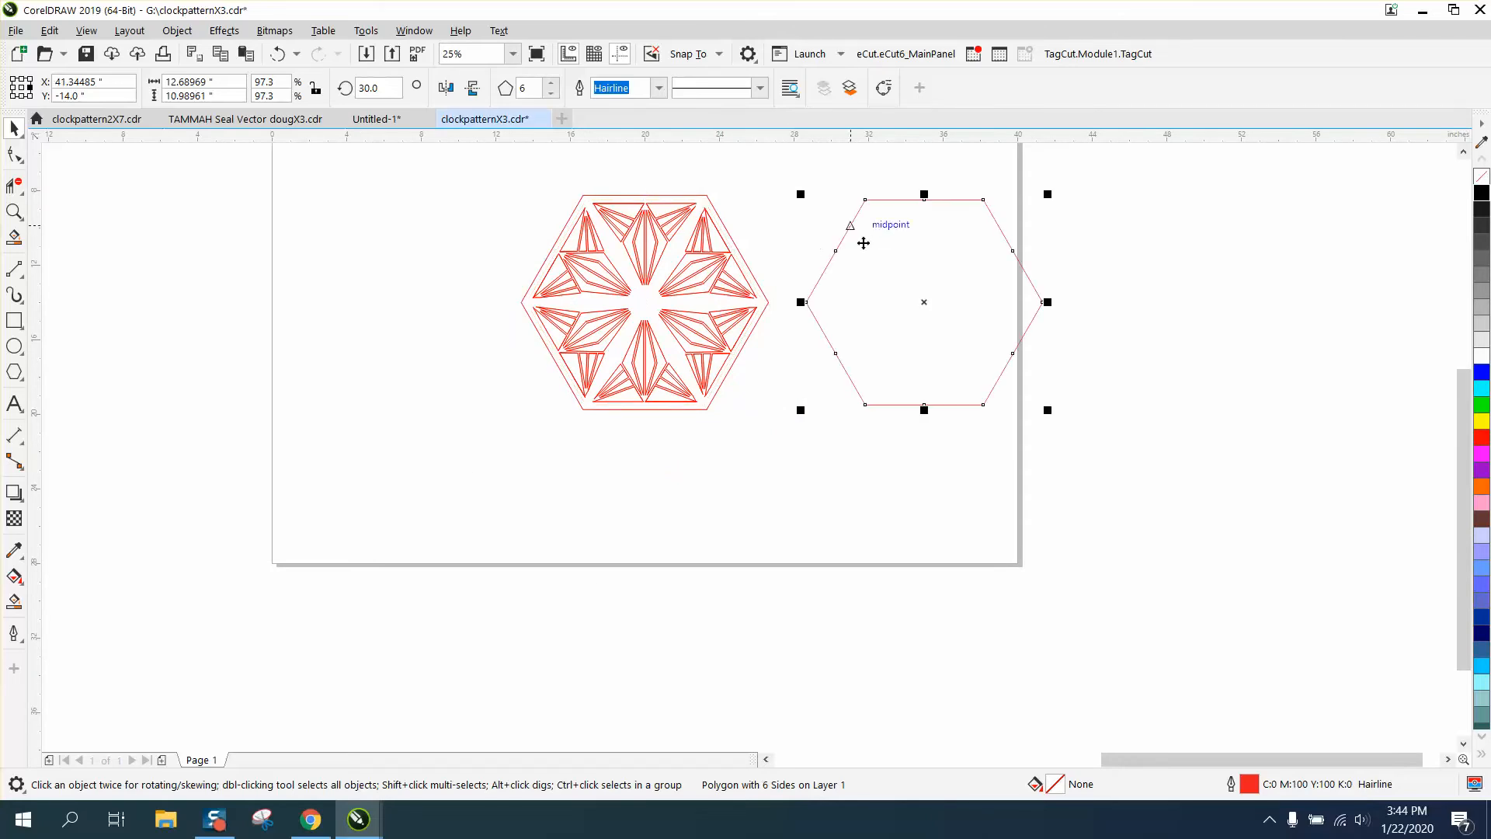
key(Right)
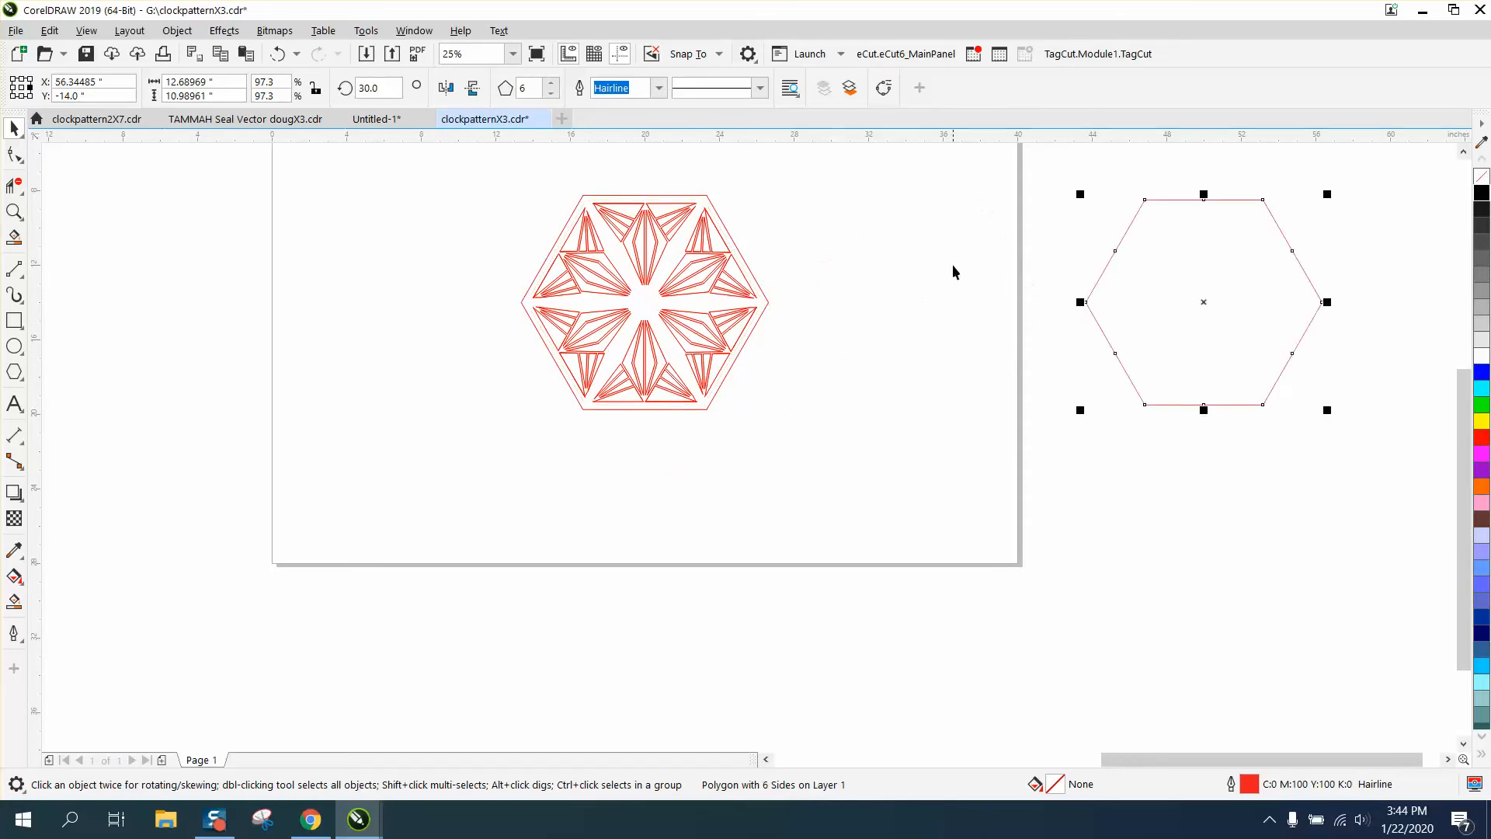
click(14, 211)
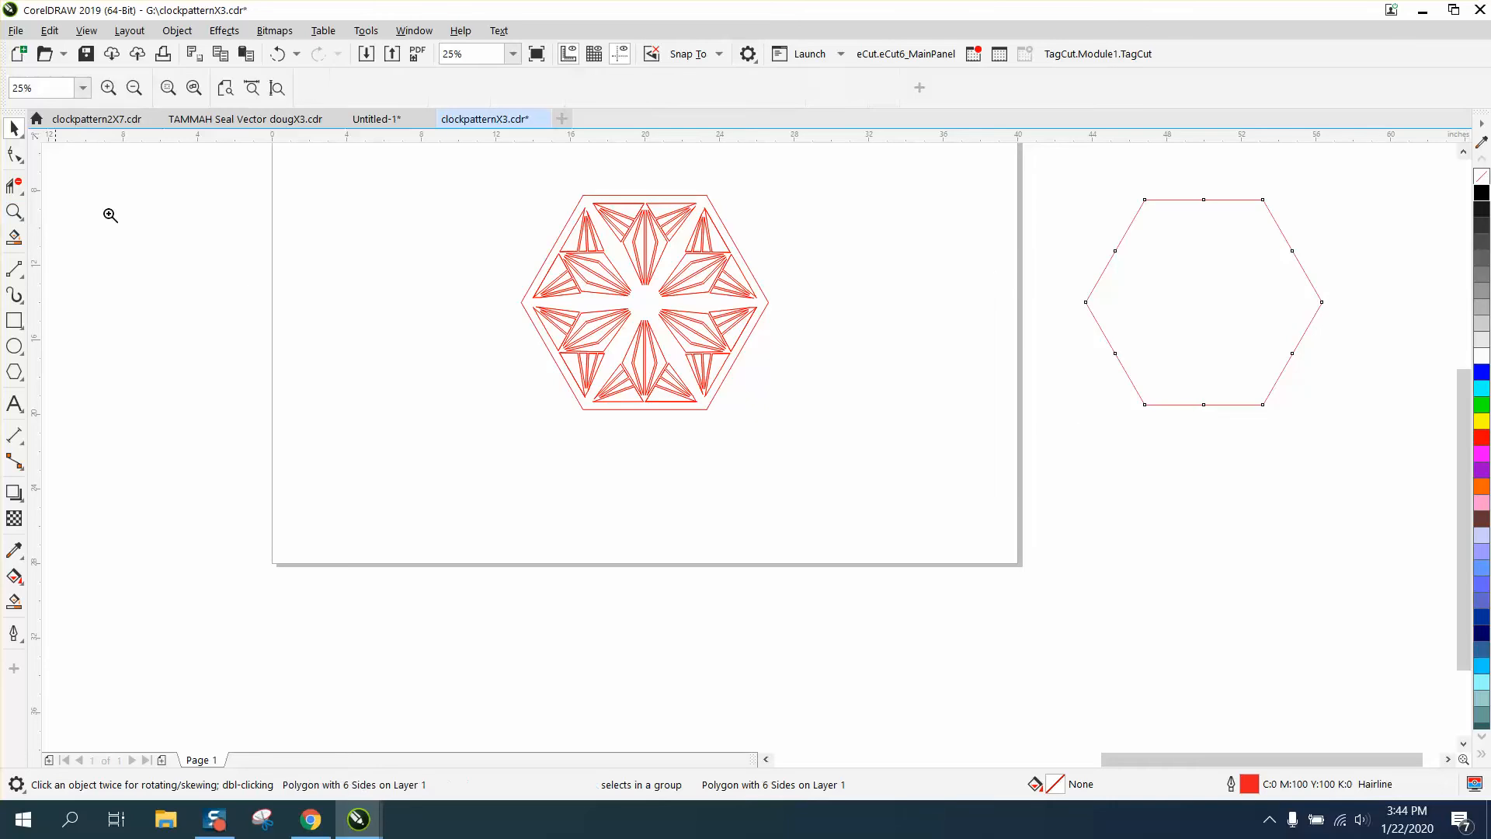
drag(476, 169, 850, 457)
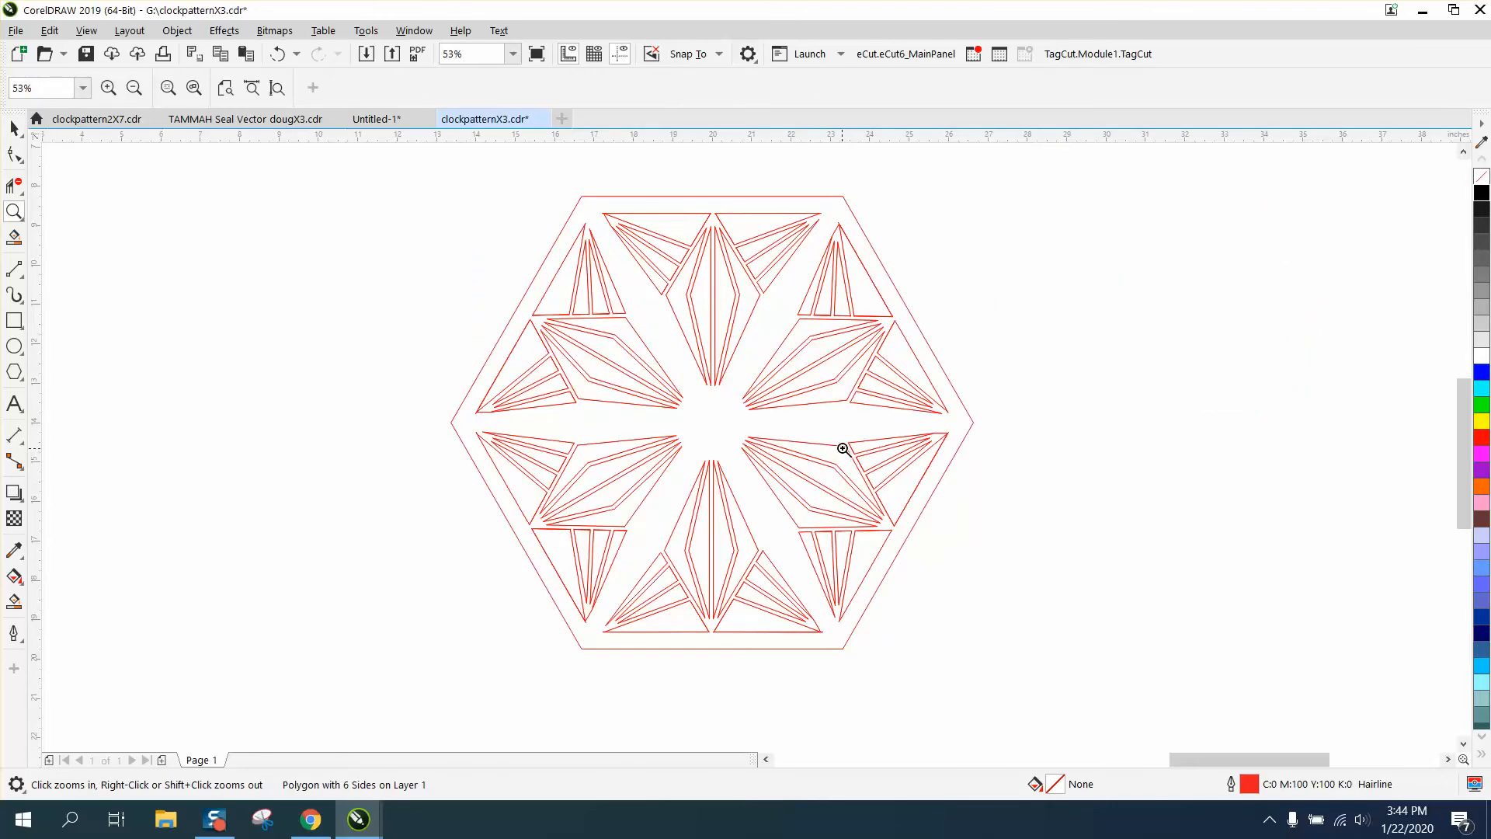
click(14, 128)
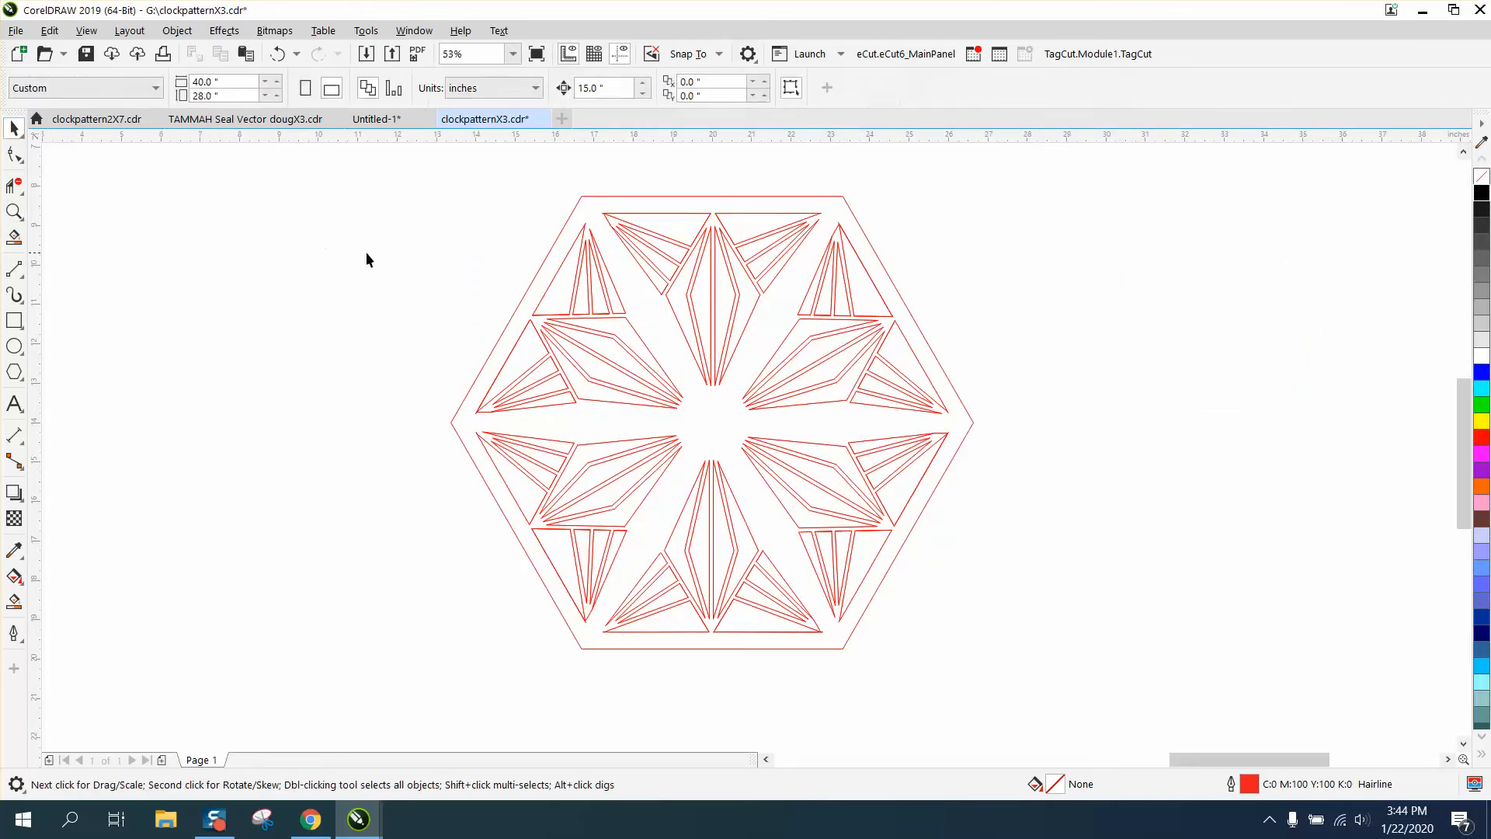
click(752, 300)
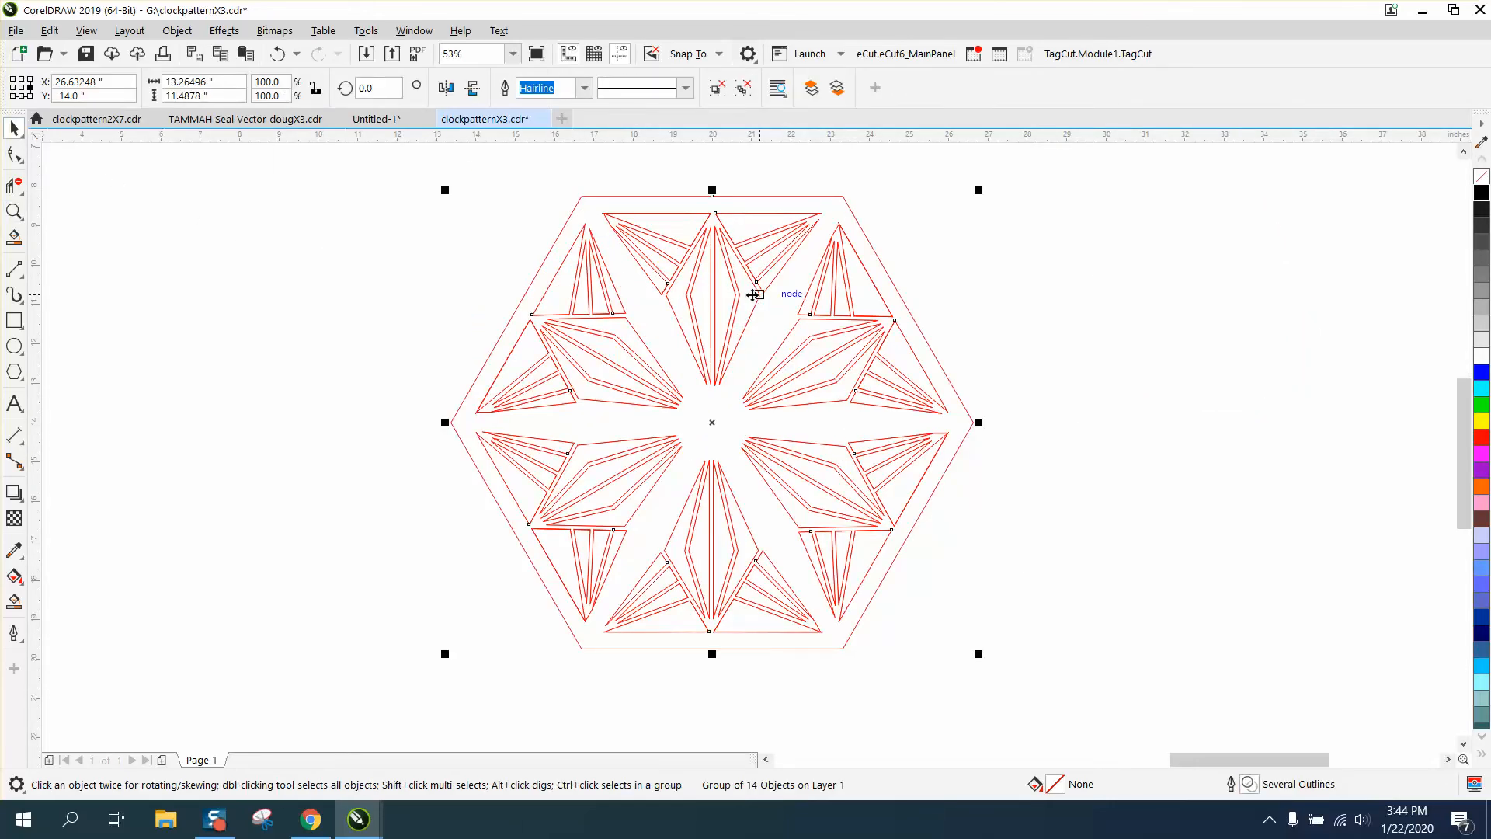
scroll(553, 249, down, 2)
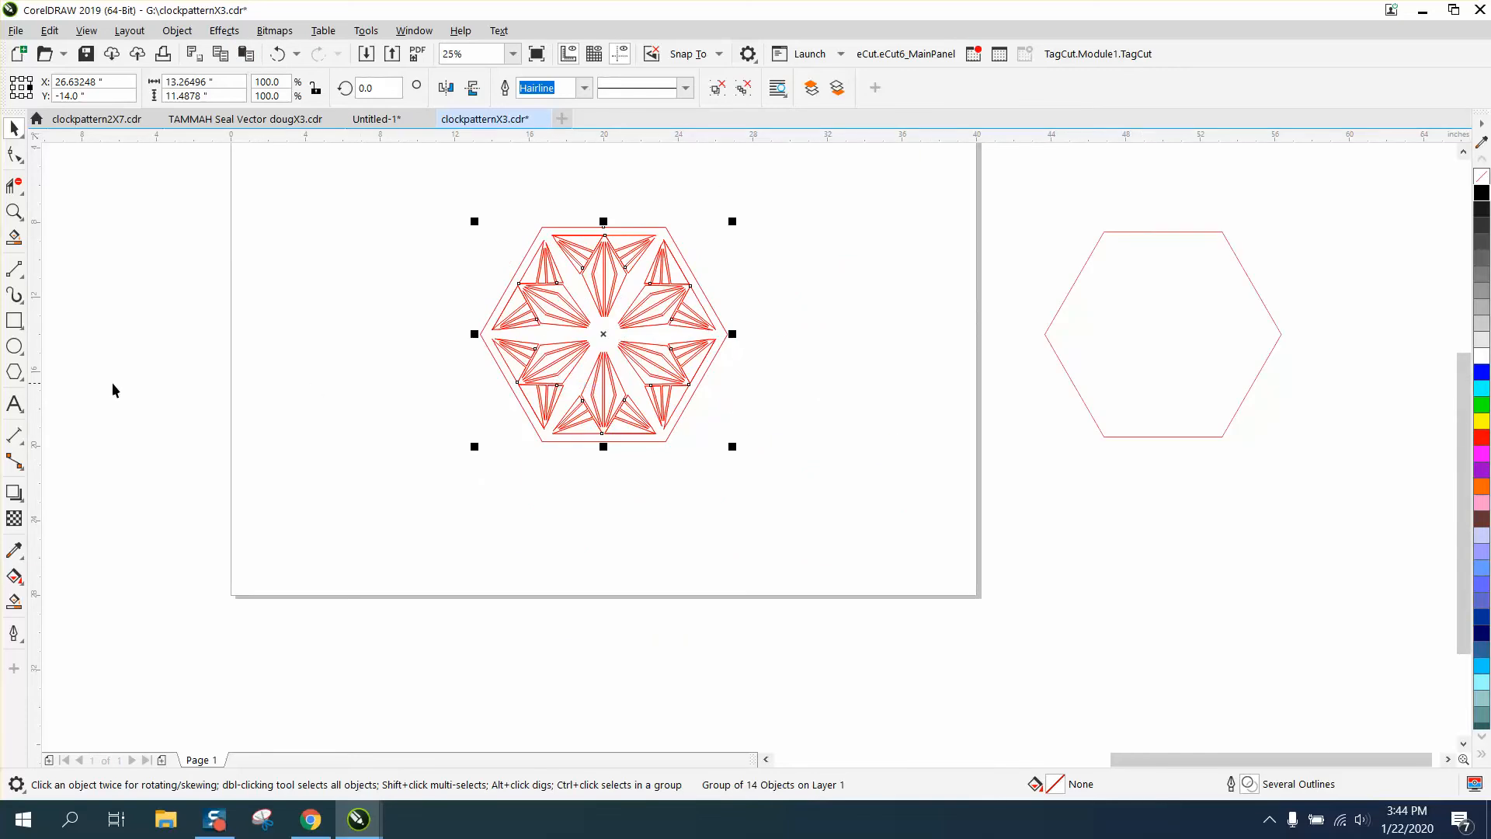
- Smart-fill the three slivers of the upper-left triangle beside the top kite in blue, moving each copy 15 inches right
click(16, 583)
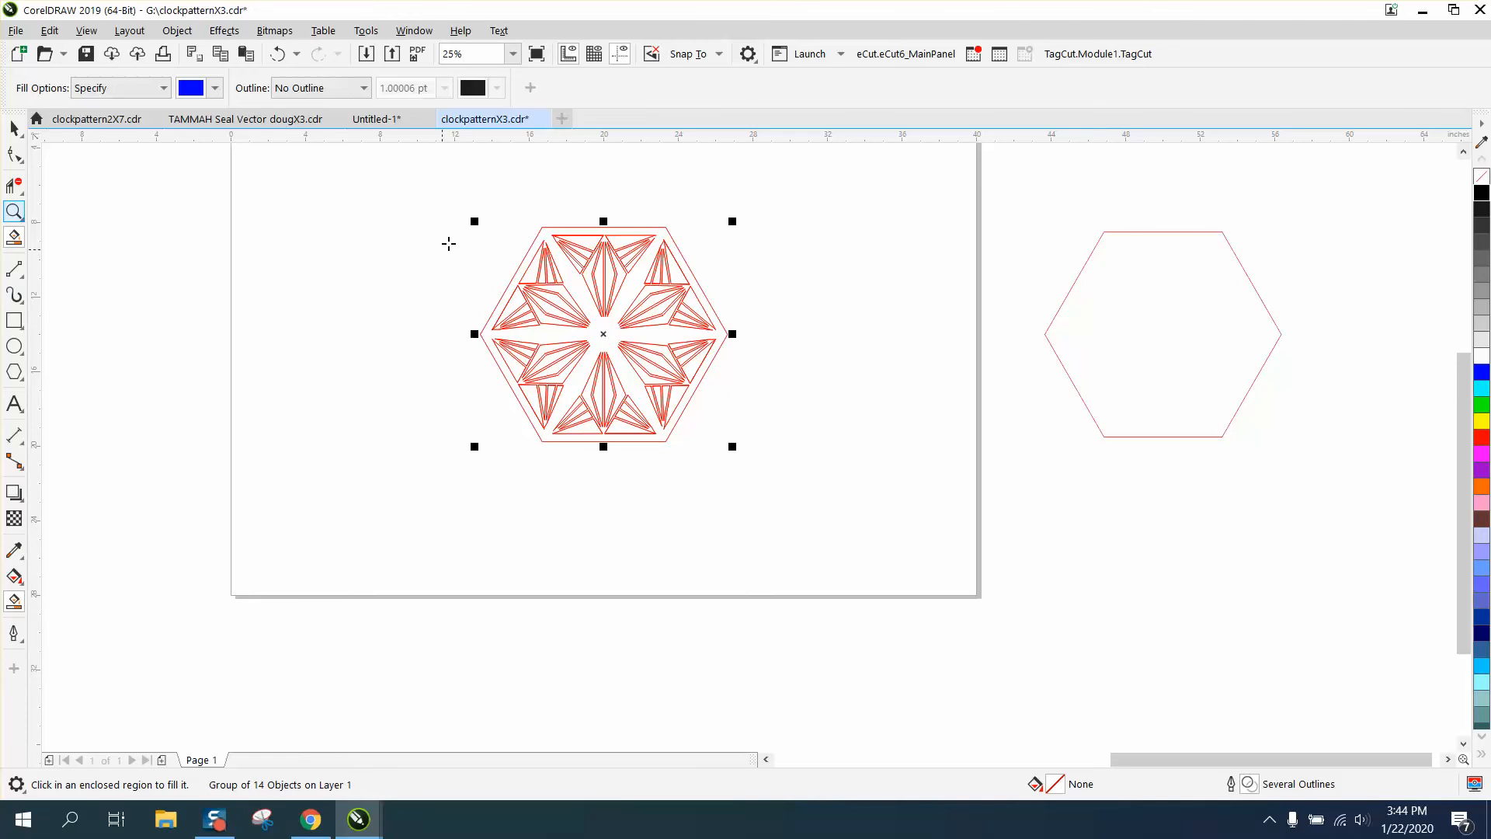
click(14, 211)
drag(442, 223, 891, 491)
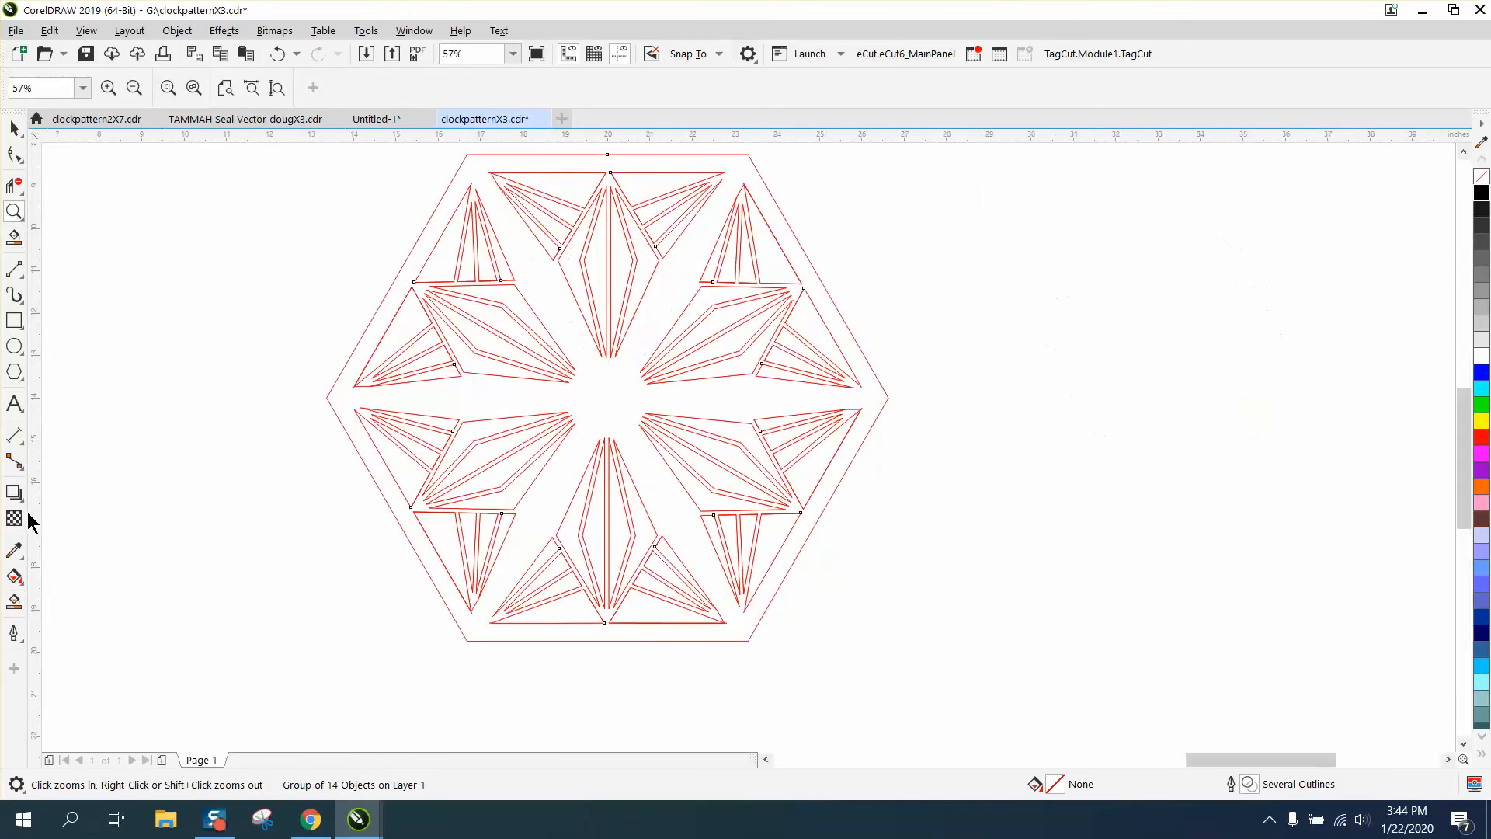
click(14, 603)
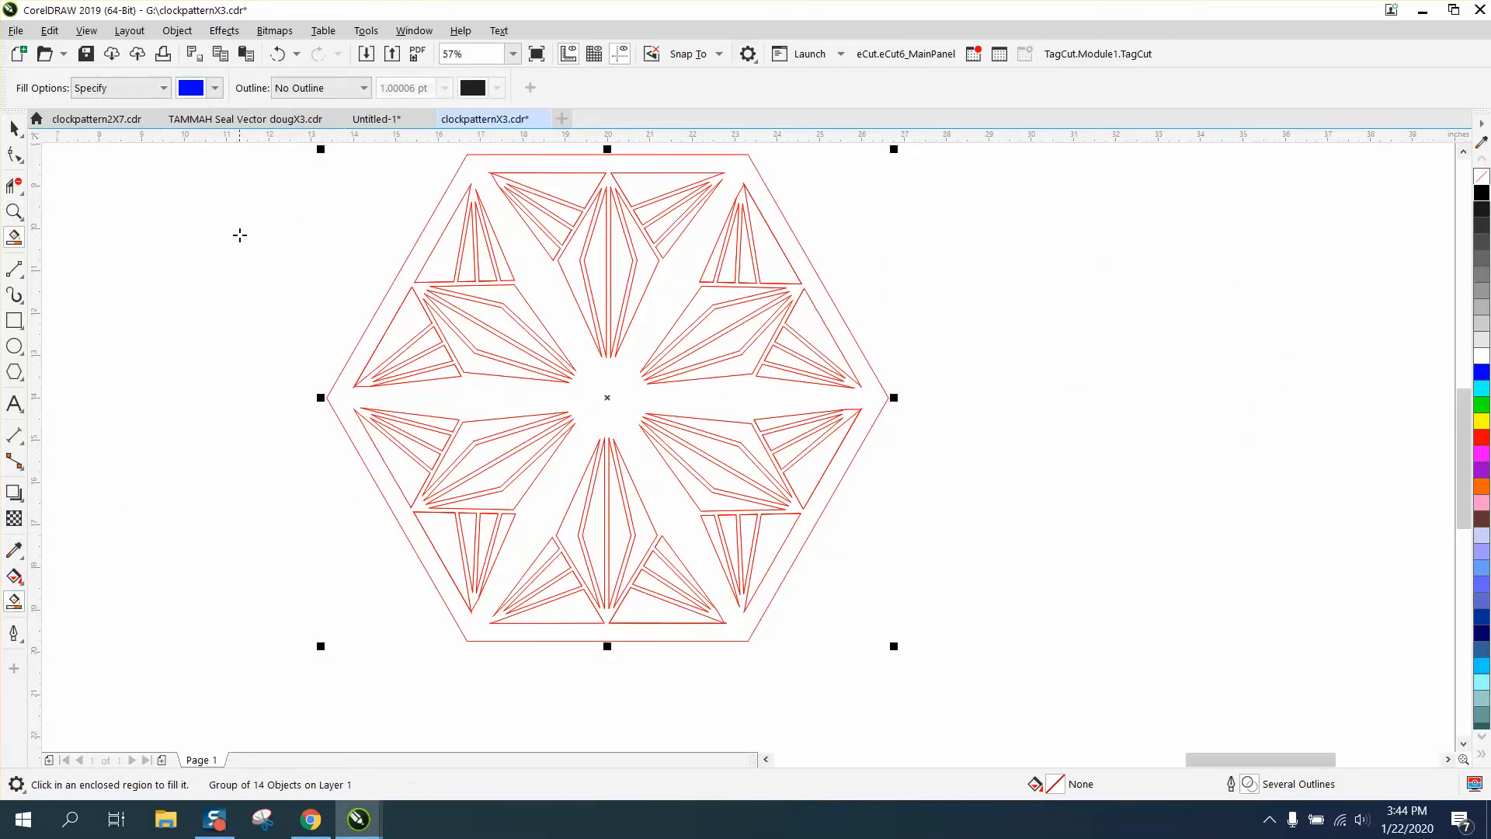
click(560, 211)
key(Right)
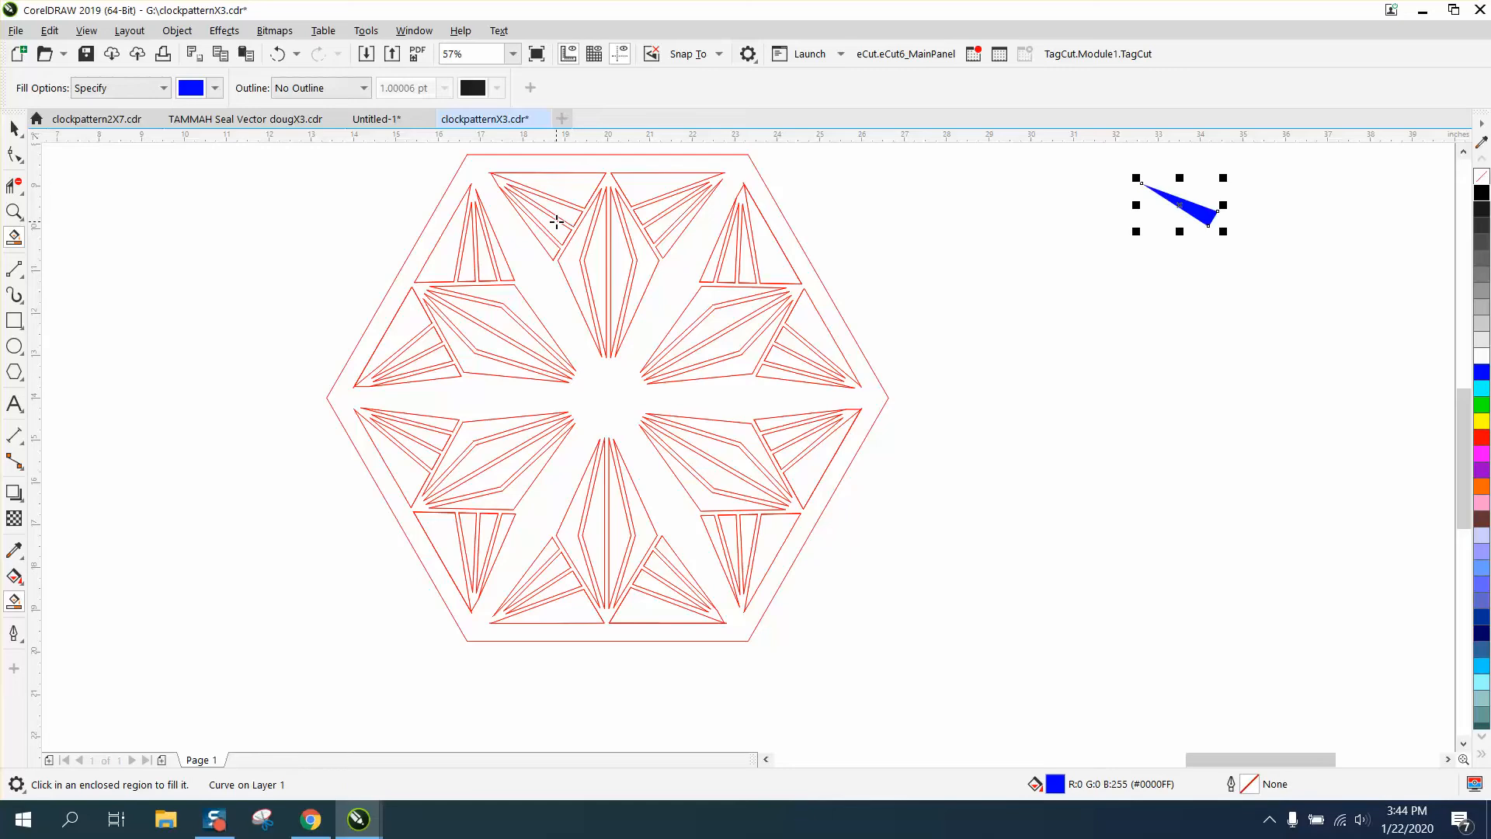
click(556, 225)
key(Right)
click(553, 242)
key(Right)
- Smart-fill the three slivers of the upper-right triangle beside the top kite in blue, moving each copy 15 inches right
click(660, 213)
key(Right)
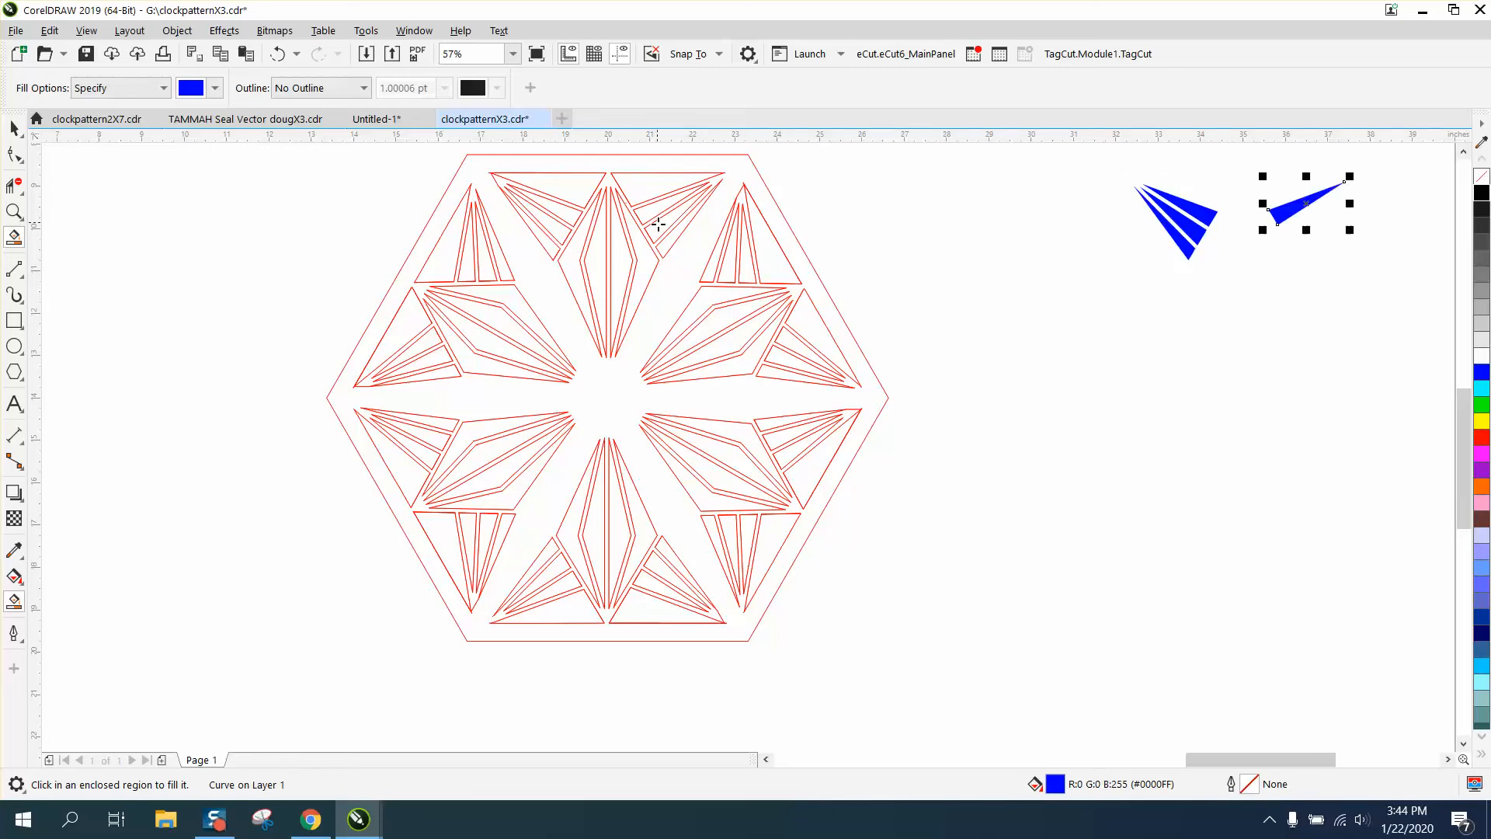
click(659, 226)
key(Right)
click(668, 239)
key(Right)
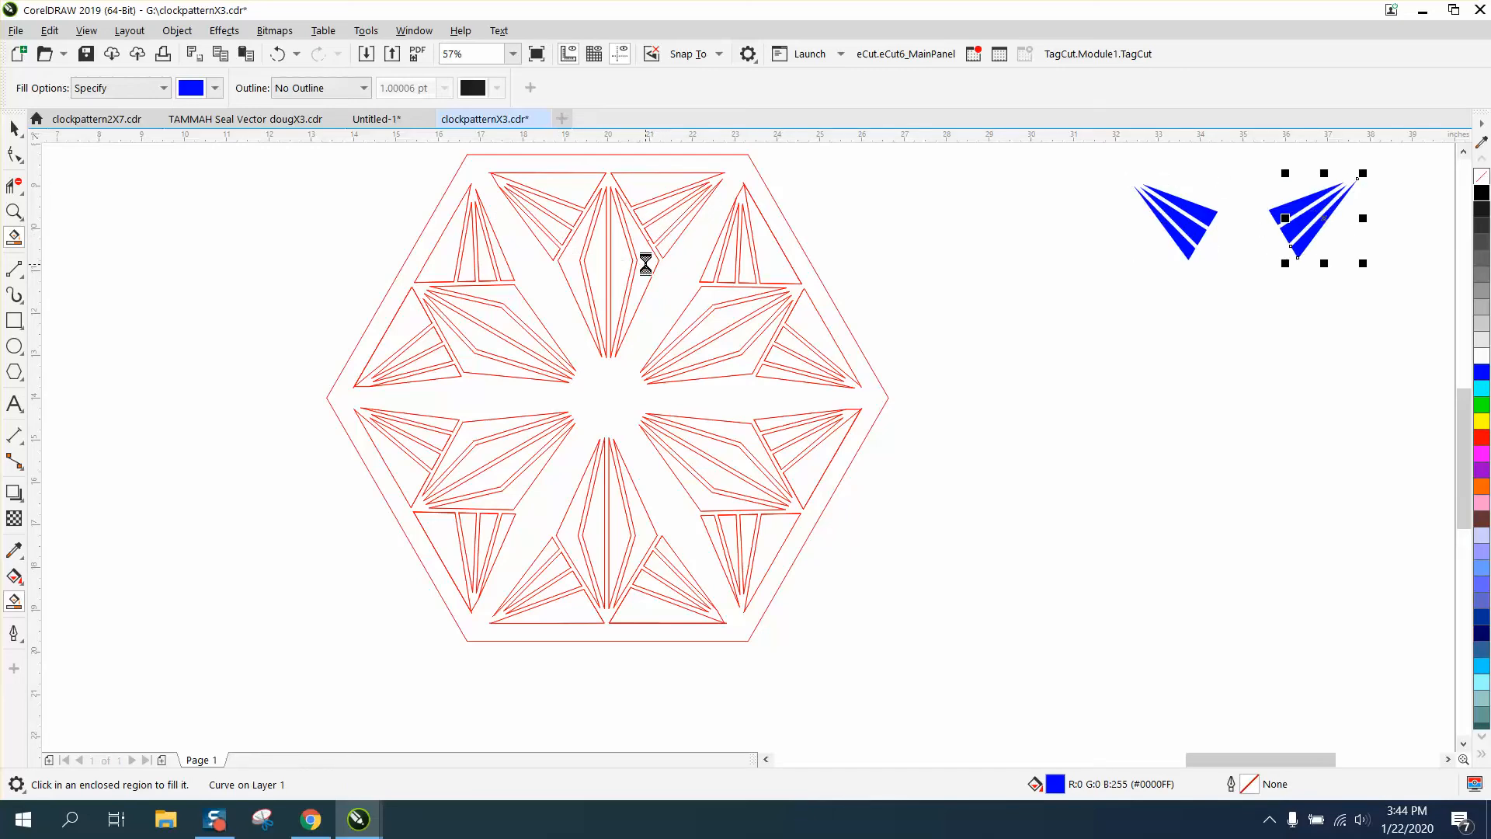
- Smart-fill the four strips of the top kite in blue, moving each copy 15 inches right to join the triangle slivers
click(641, 259)
key(Right)
click(622, 259)
key(Right)
click(601, 261)
key(Right)
click(572, 270)
key(Right)
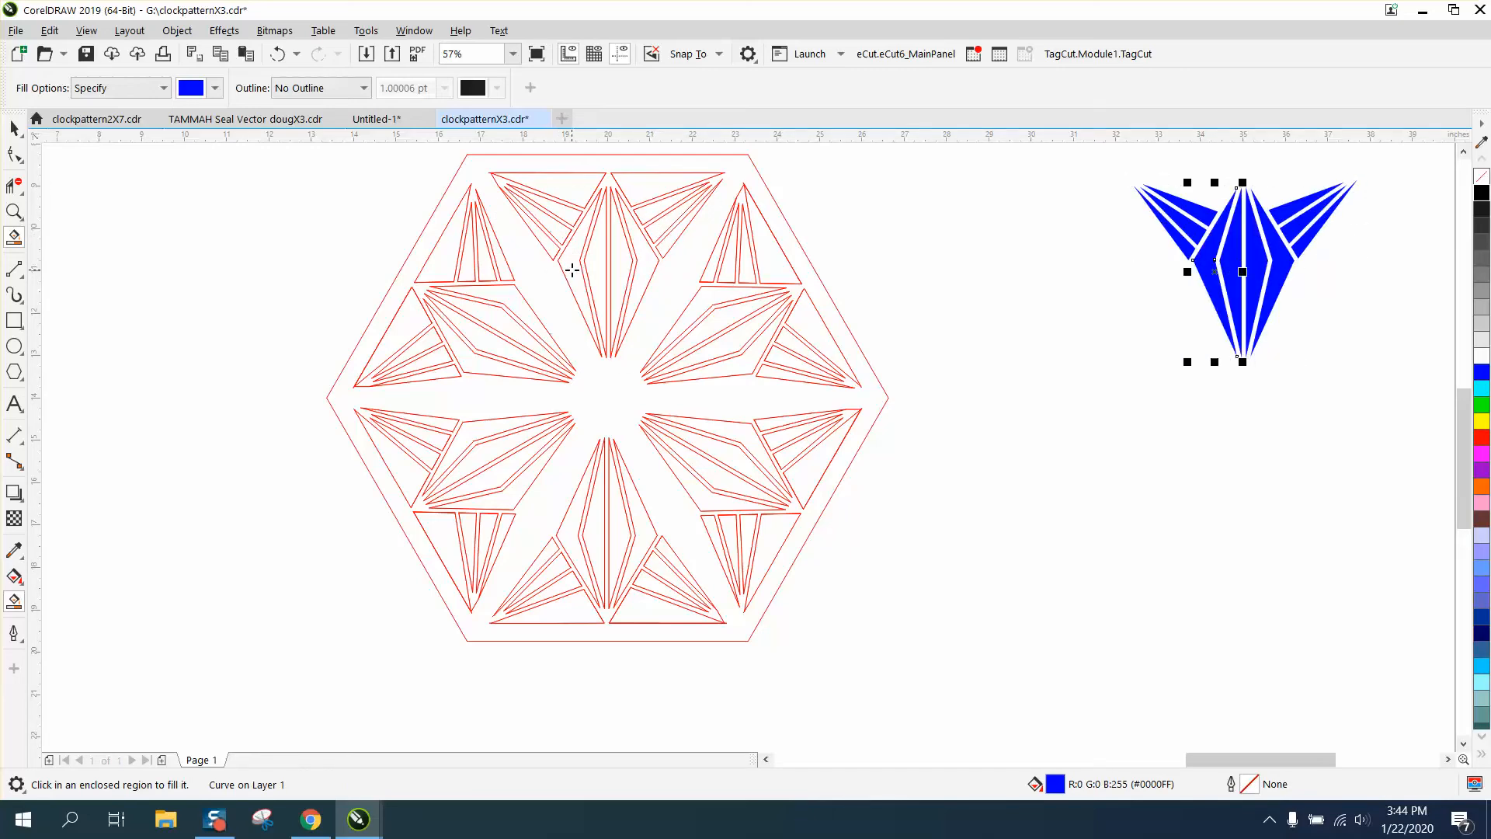
- Remove the fill from all ten blue pieces and give them a black outline
scroll(465, 255, down, 2)
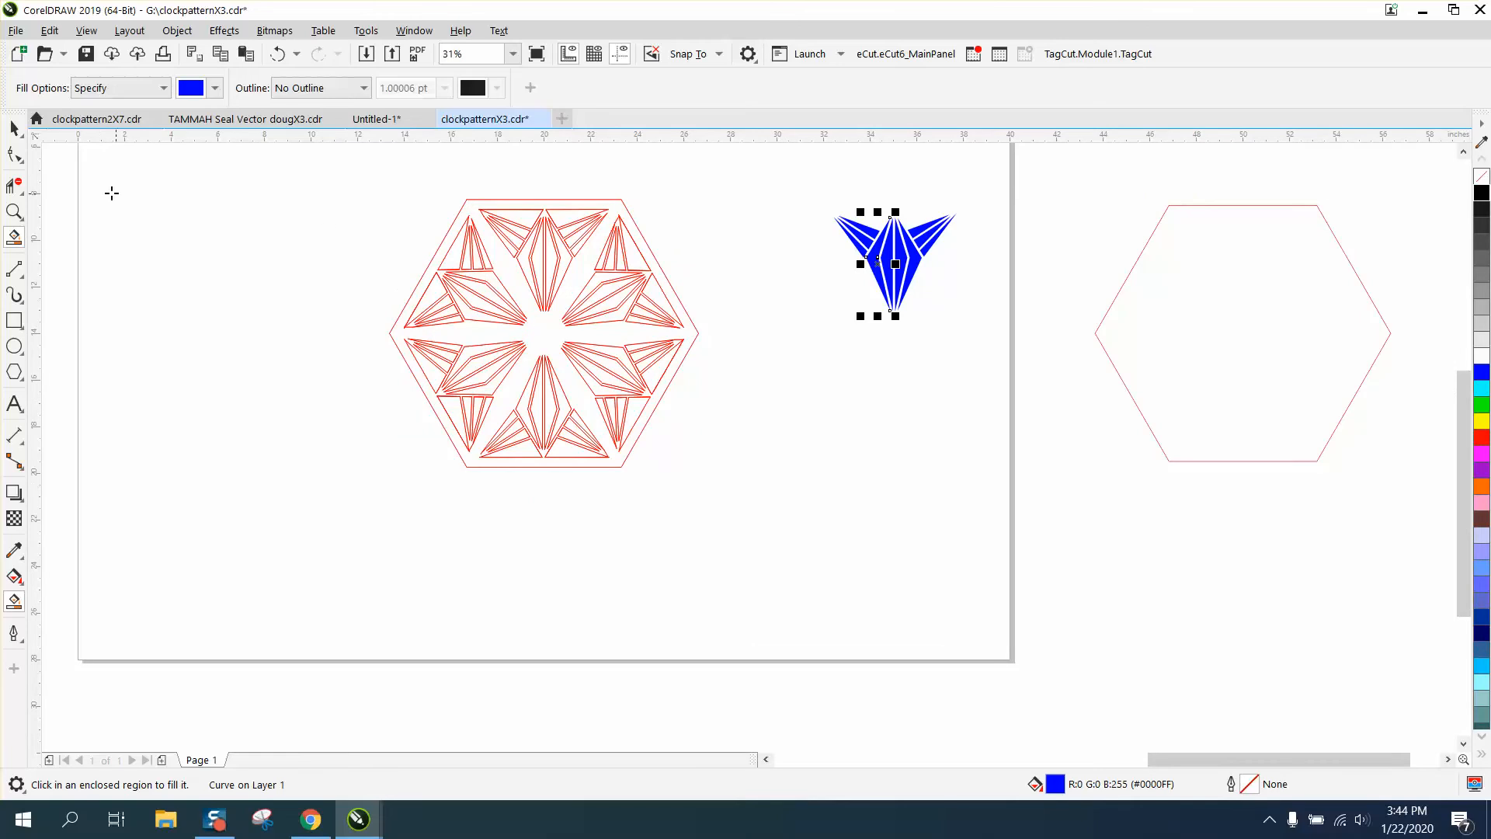
click(14, 128)
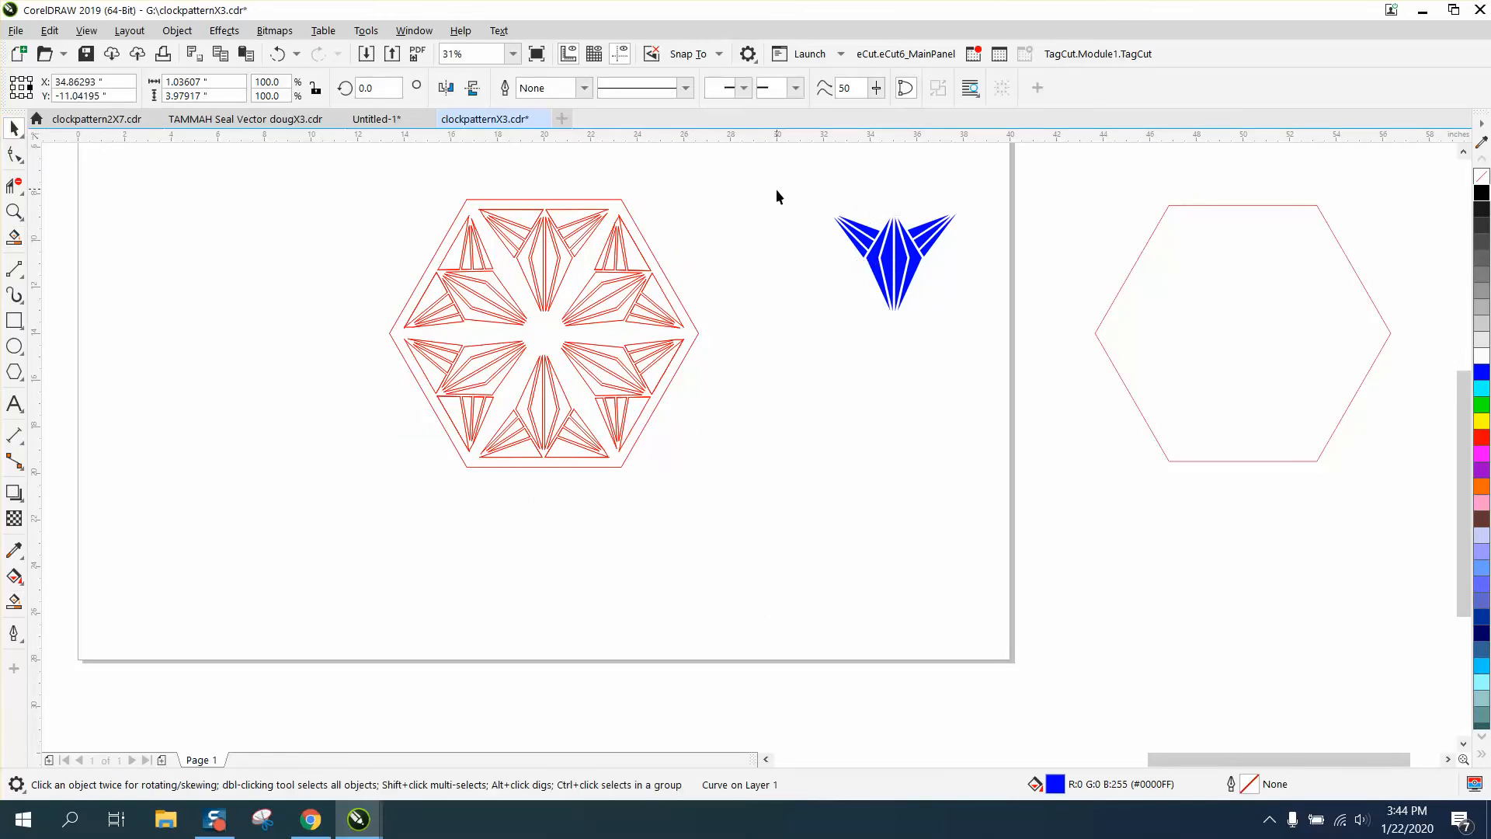
drag(775, 188, 1014, 355)
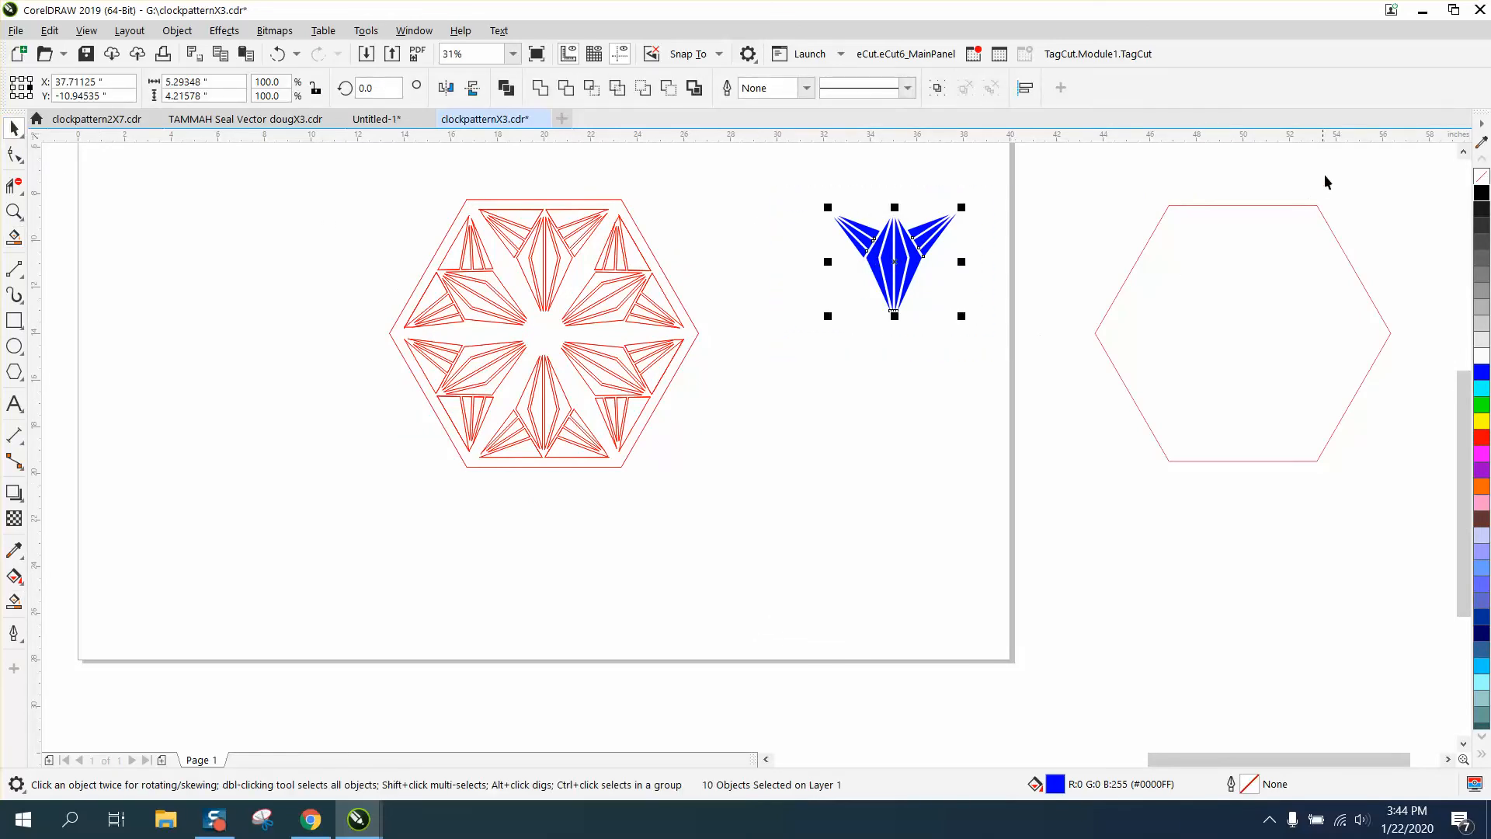
click(1480, 181)
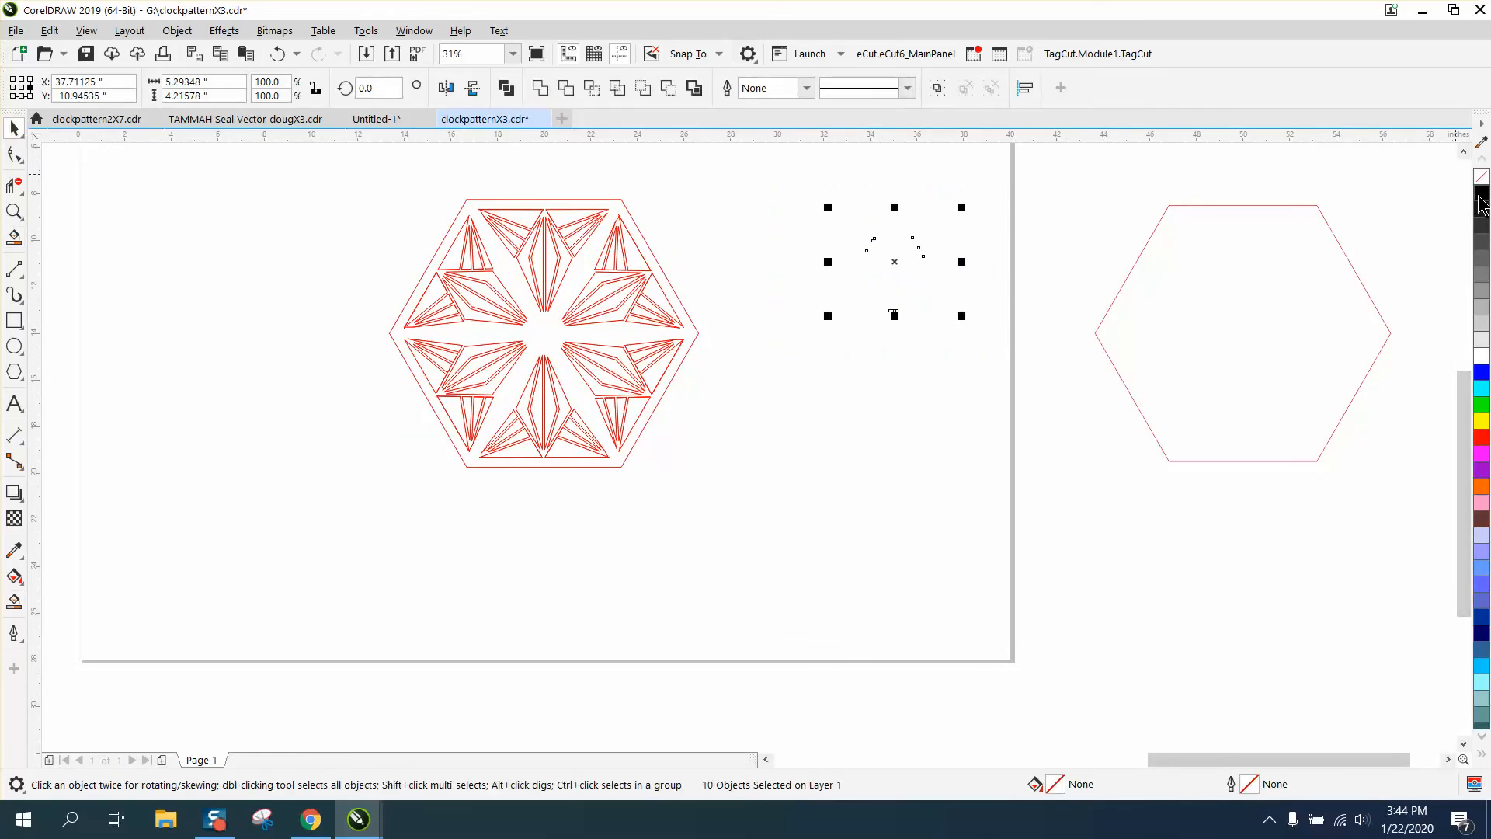
right_click(1480, 200)
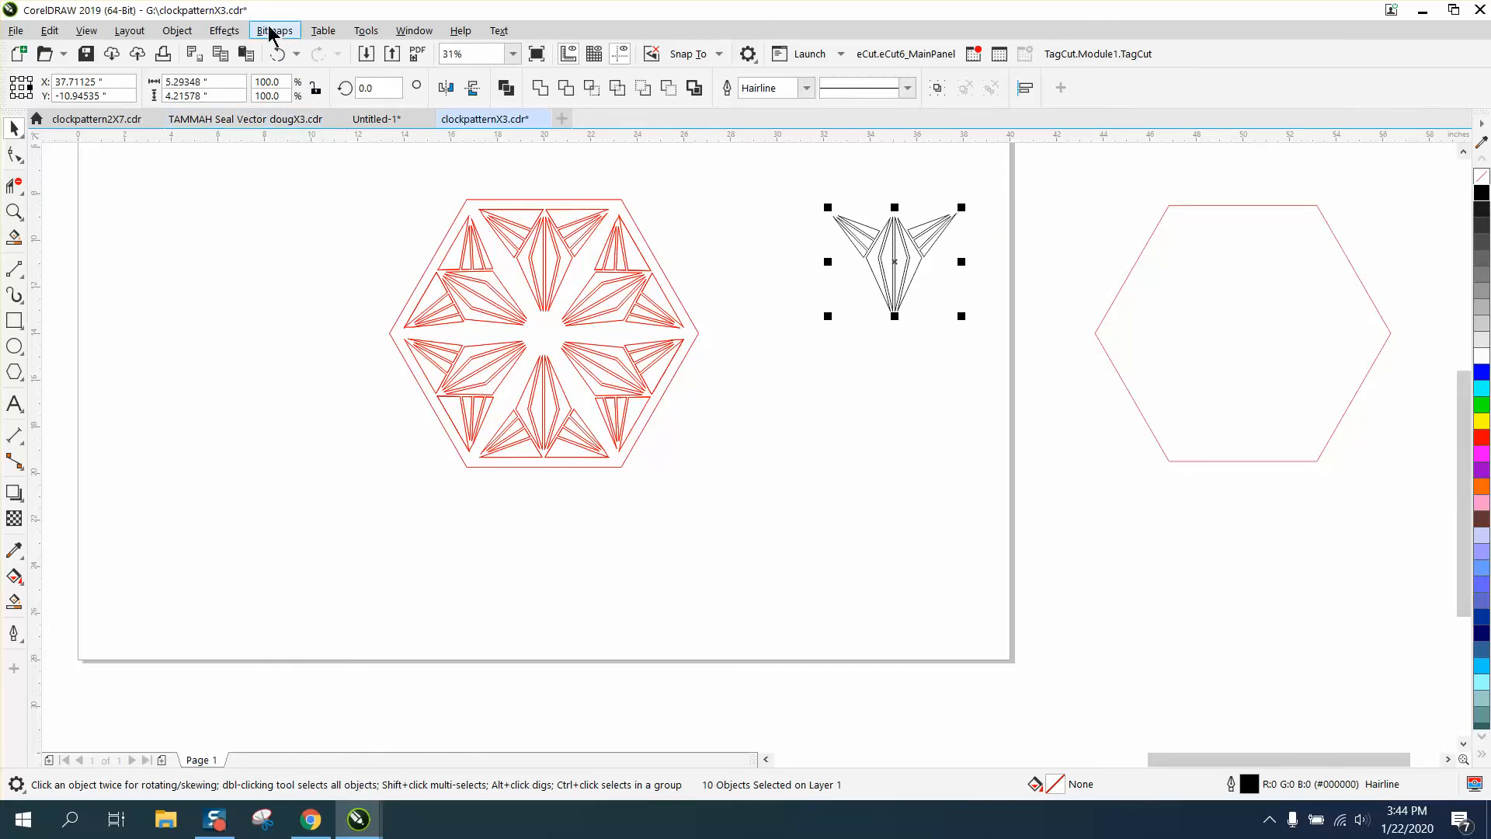
- Open the Contour effect settings for the extracted motif
click(180, 35)
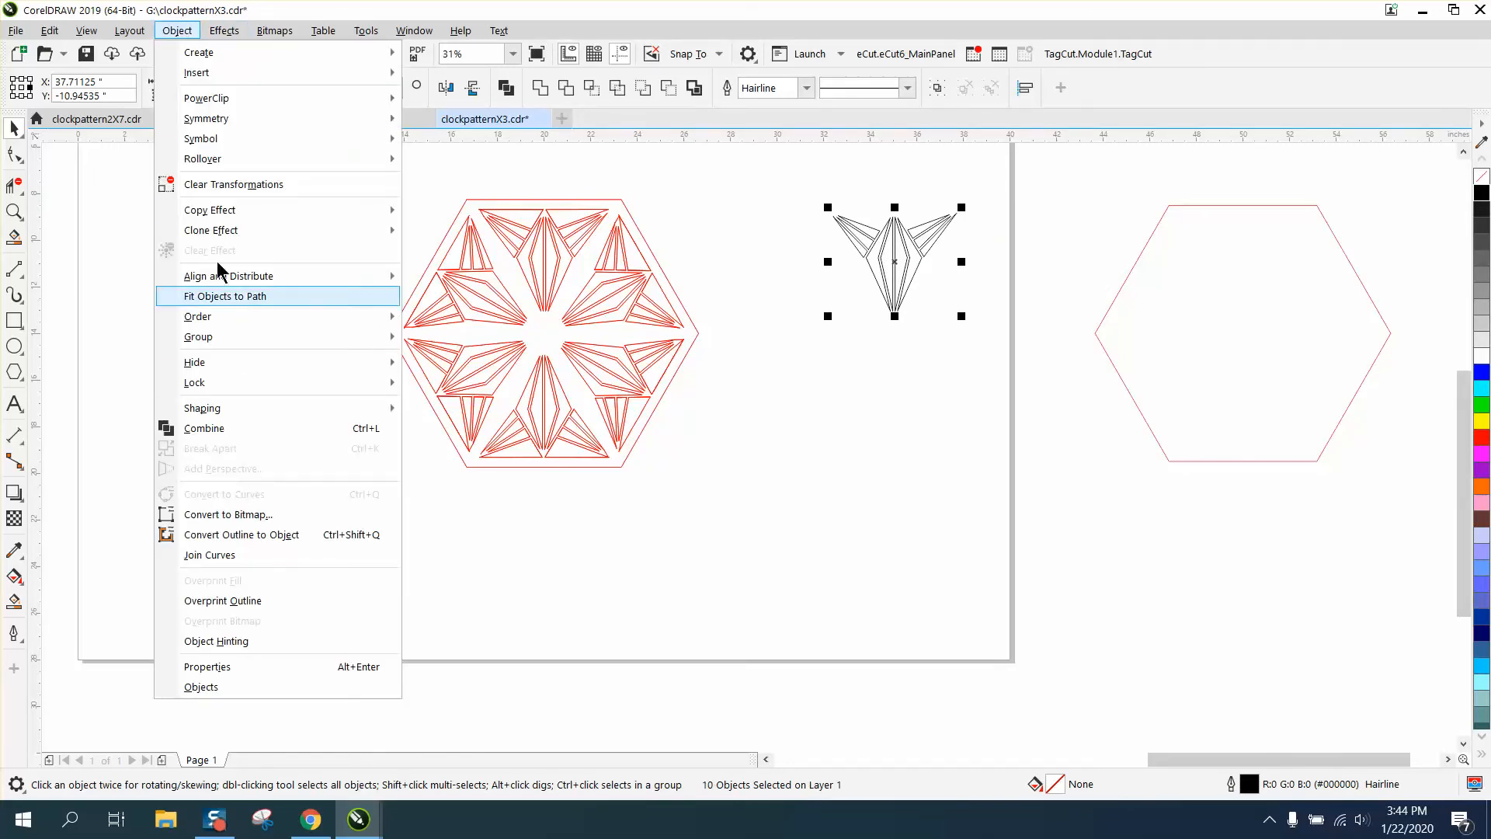
key(Escape)
click(223, 31)
click(249, 424)
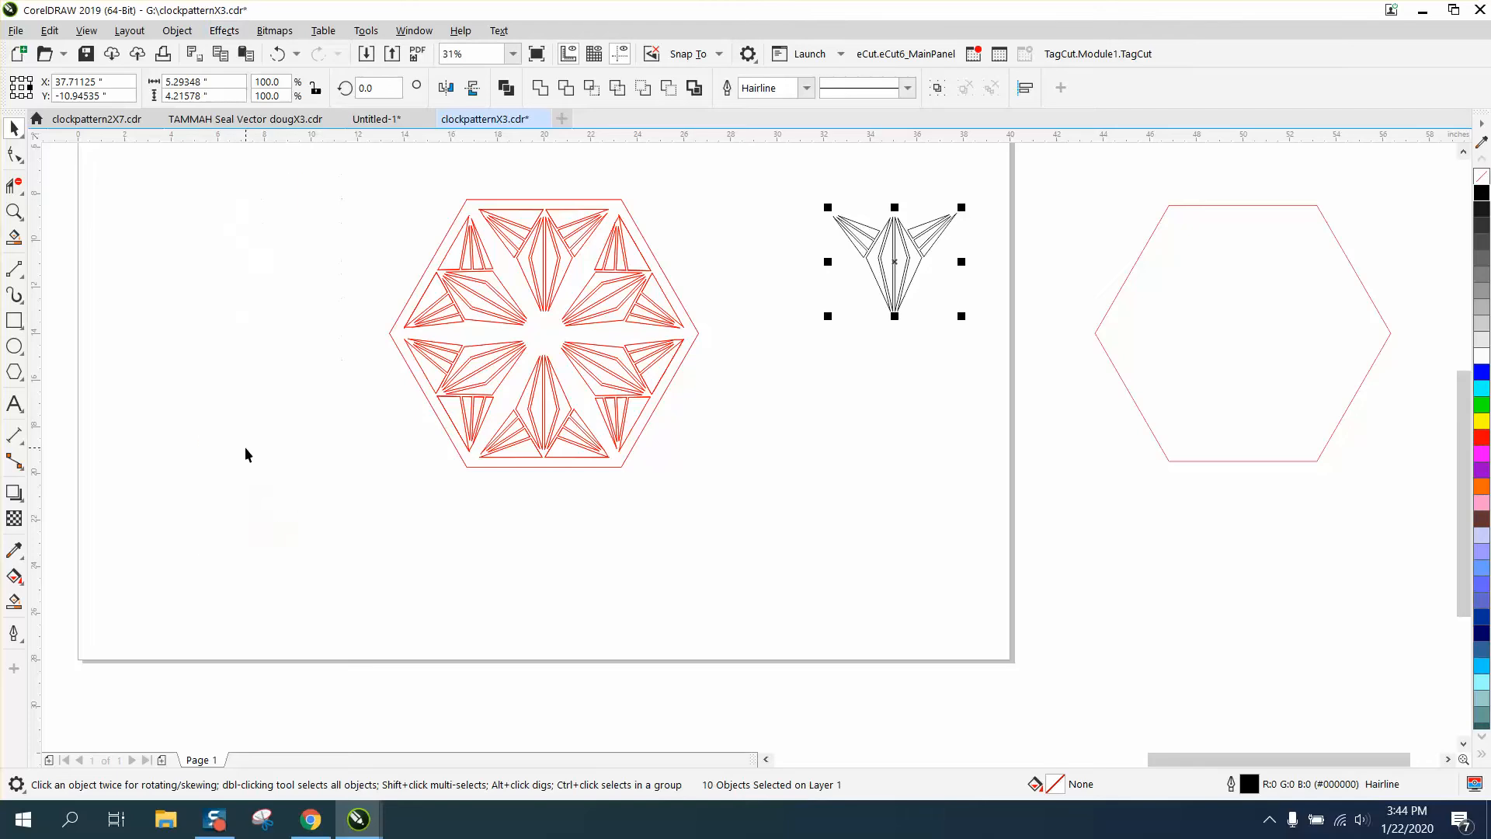
- Apply a one-step inside contour with 0.08 inch offset and red outline to each of the motif's three left slivers
click(14, 211)
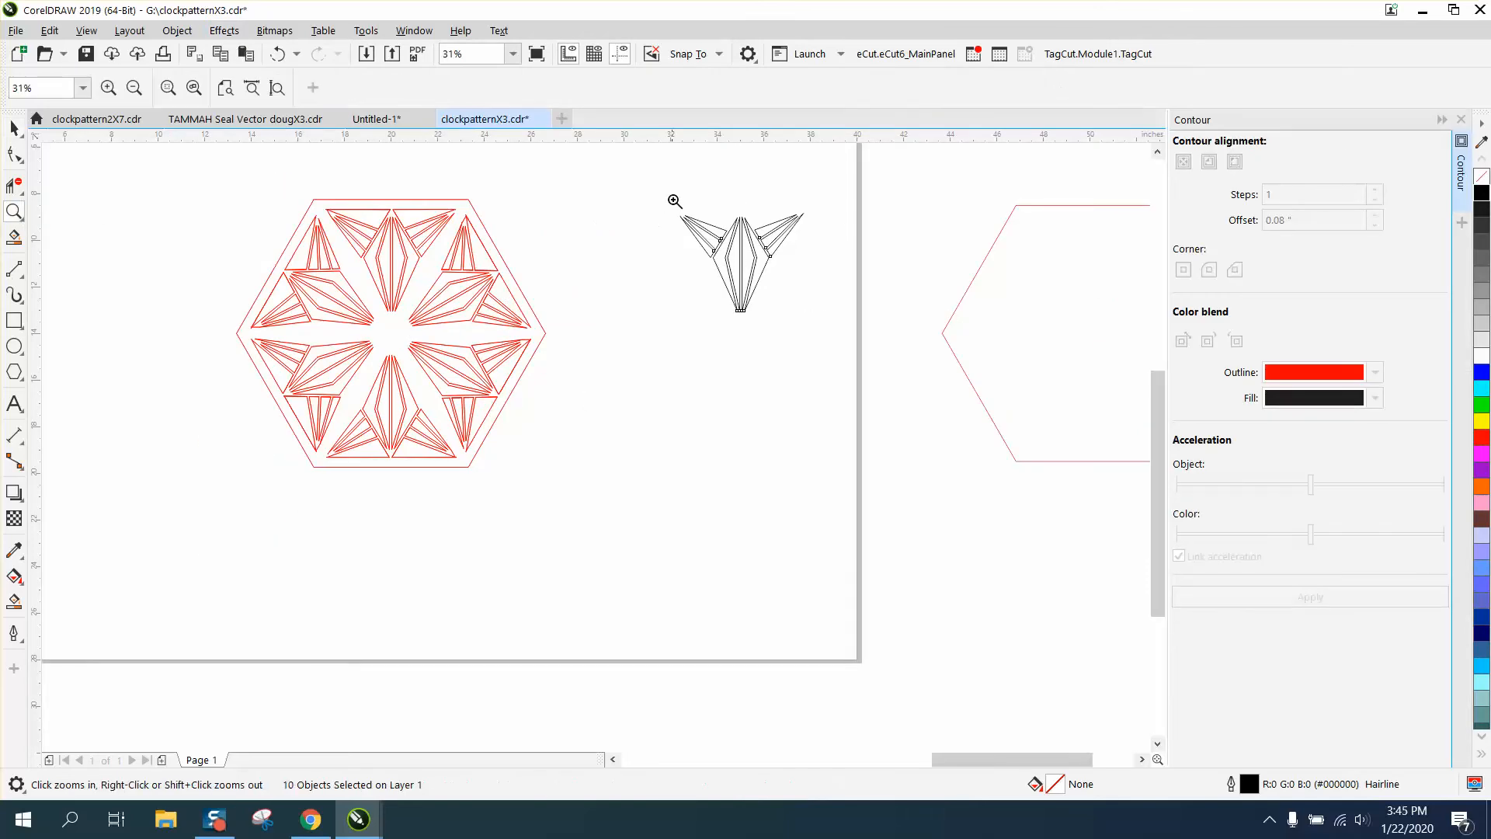
drag(677, 195, 862, 319)
click(14, 128)
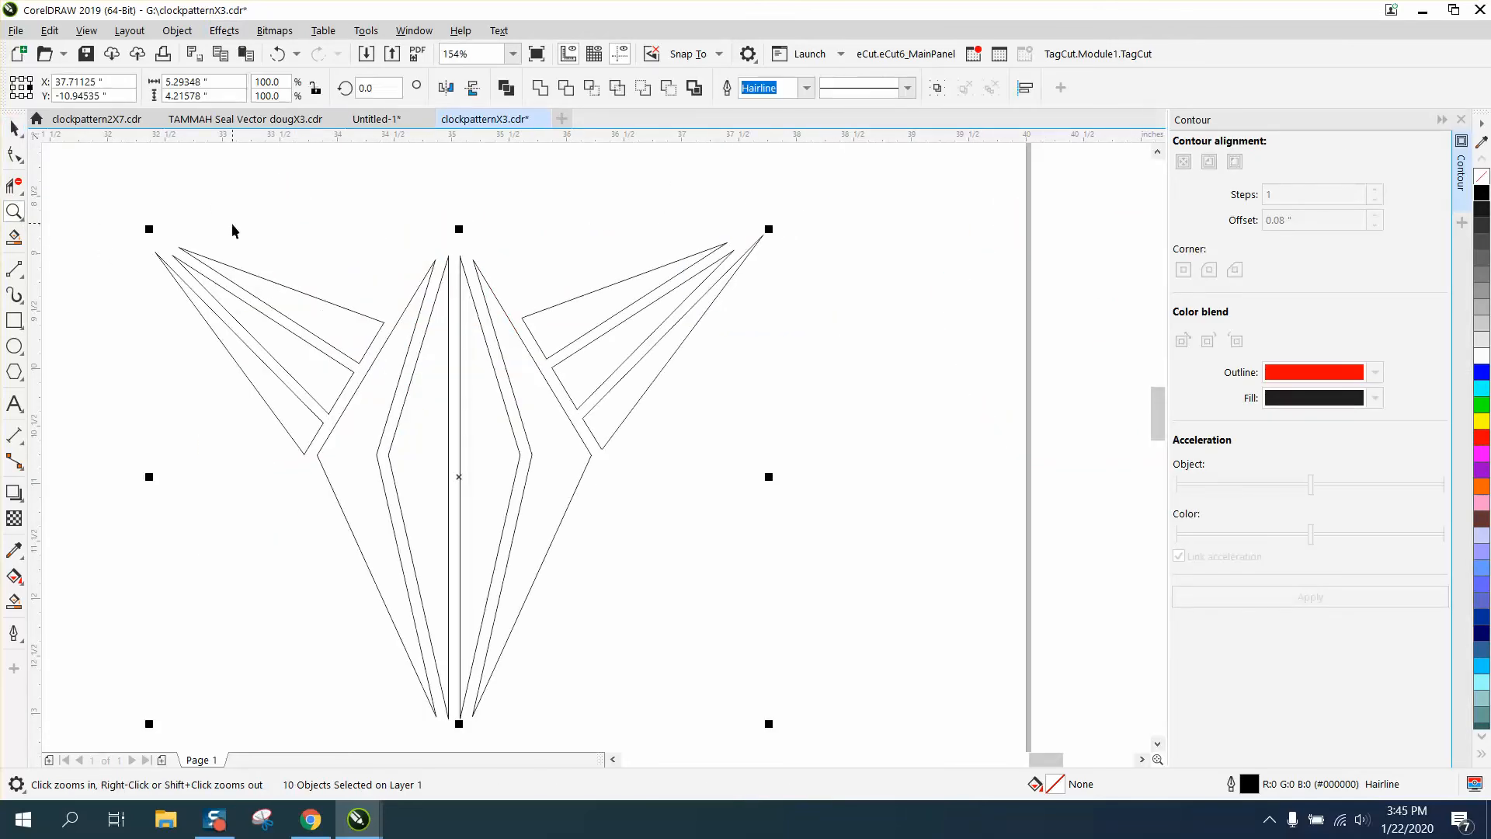
click(333, 314)
click(340, 307)
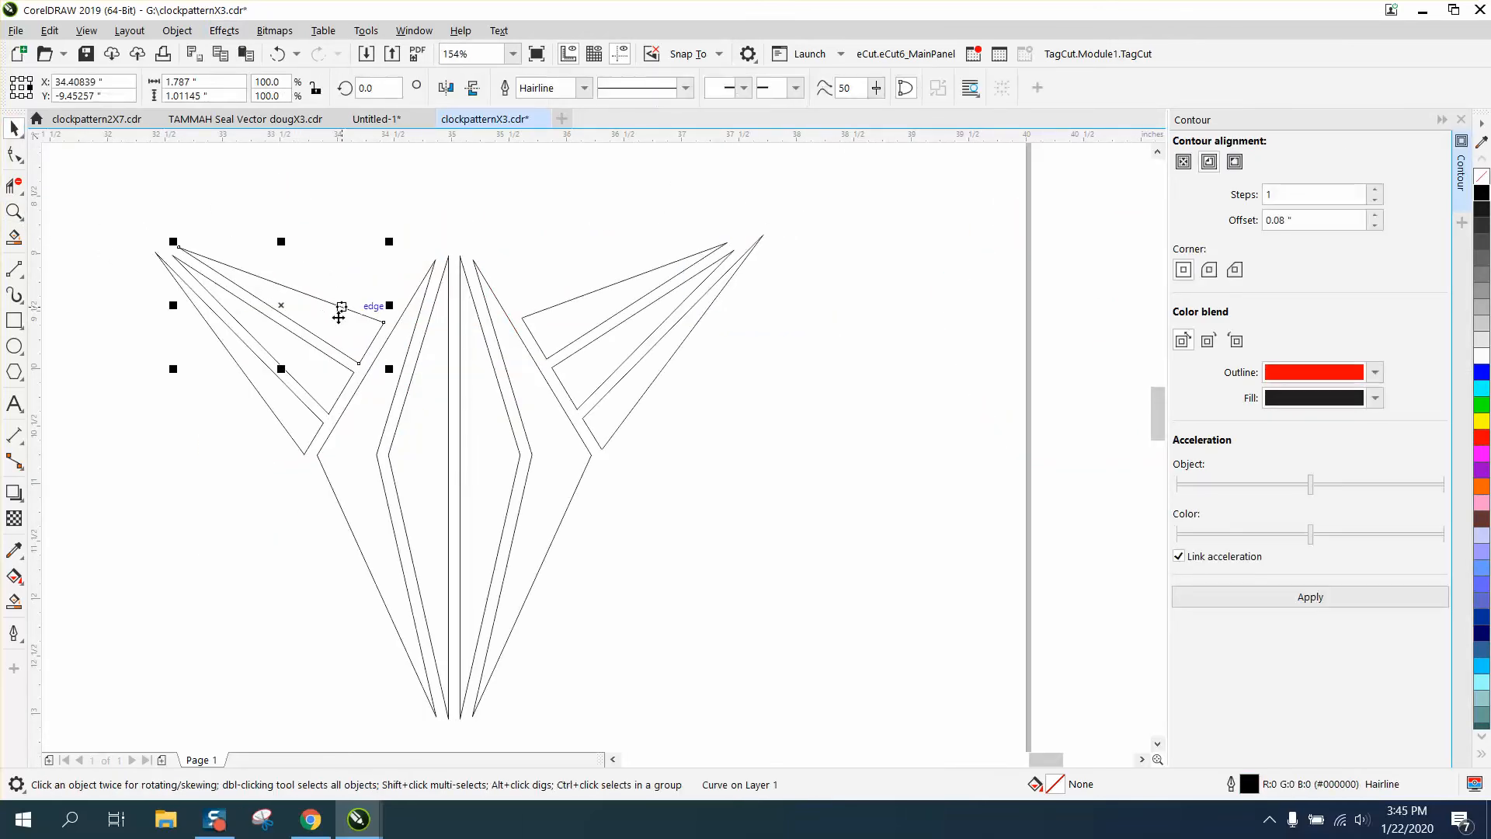
click(1310, 596)
click(340, 392)
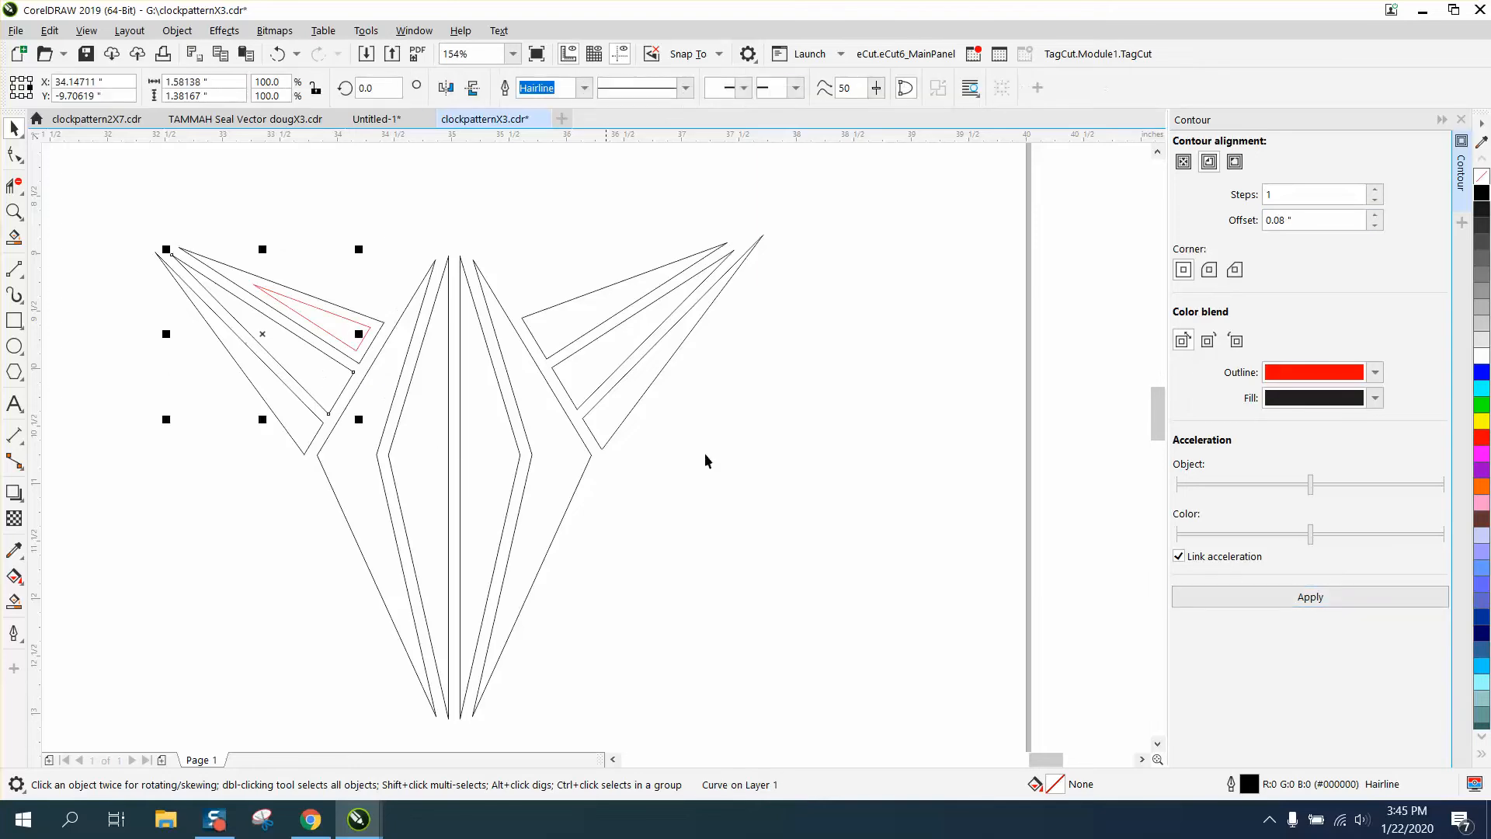
click(1274, 597)
click(322, 444)
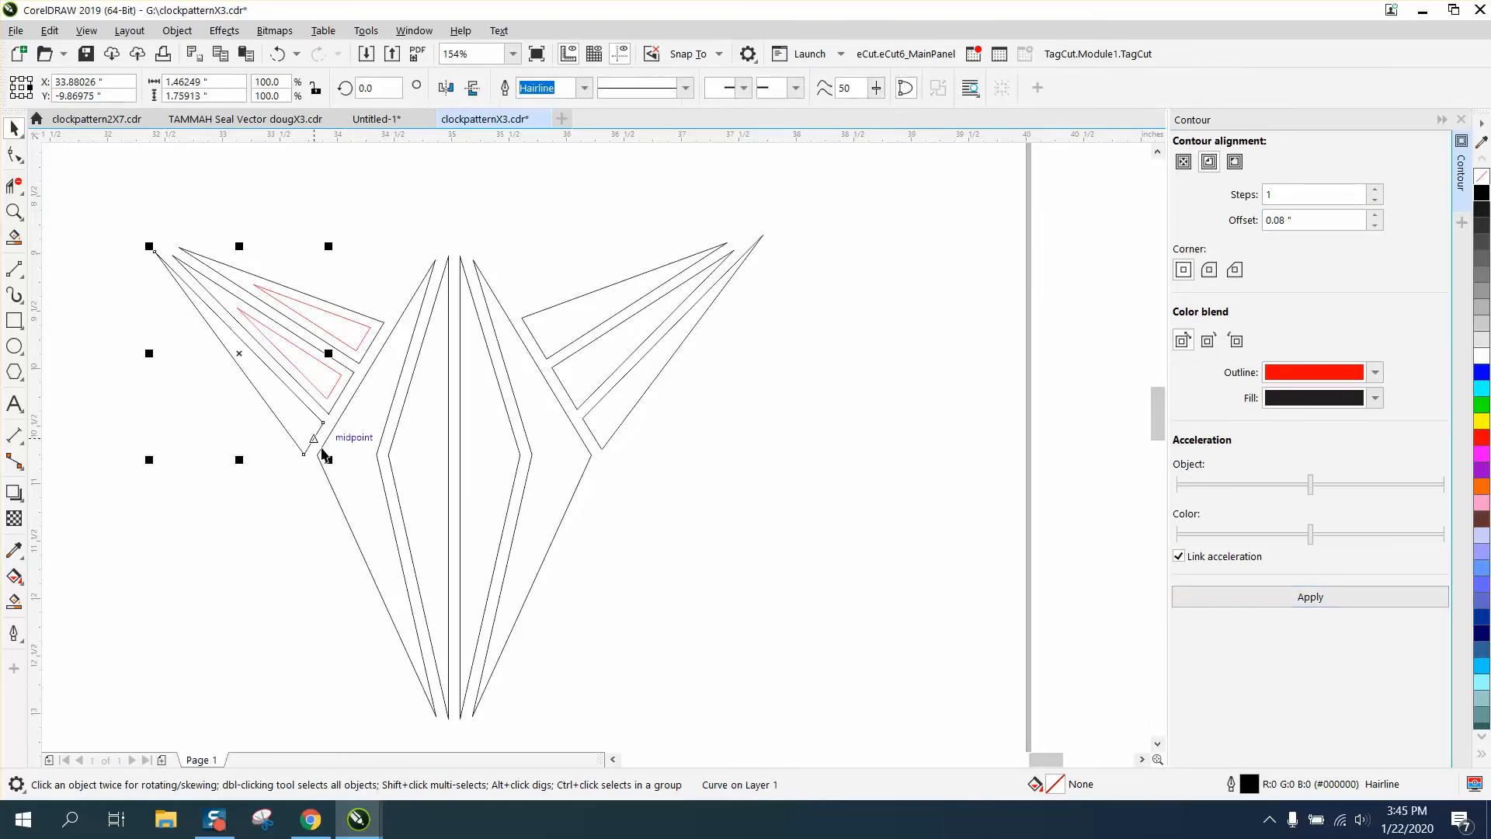
click(1311, 597)
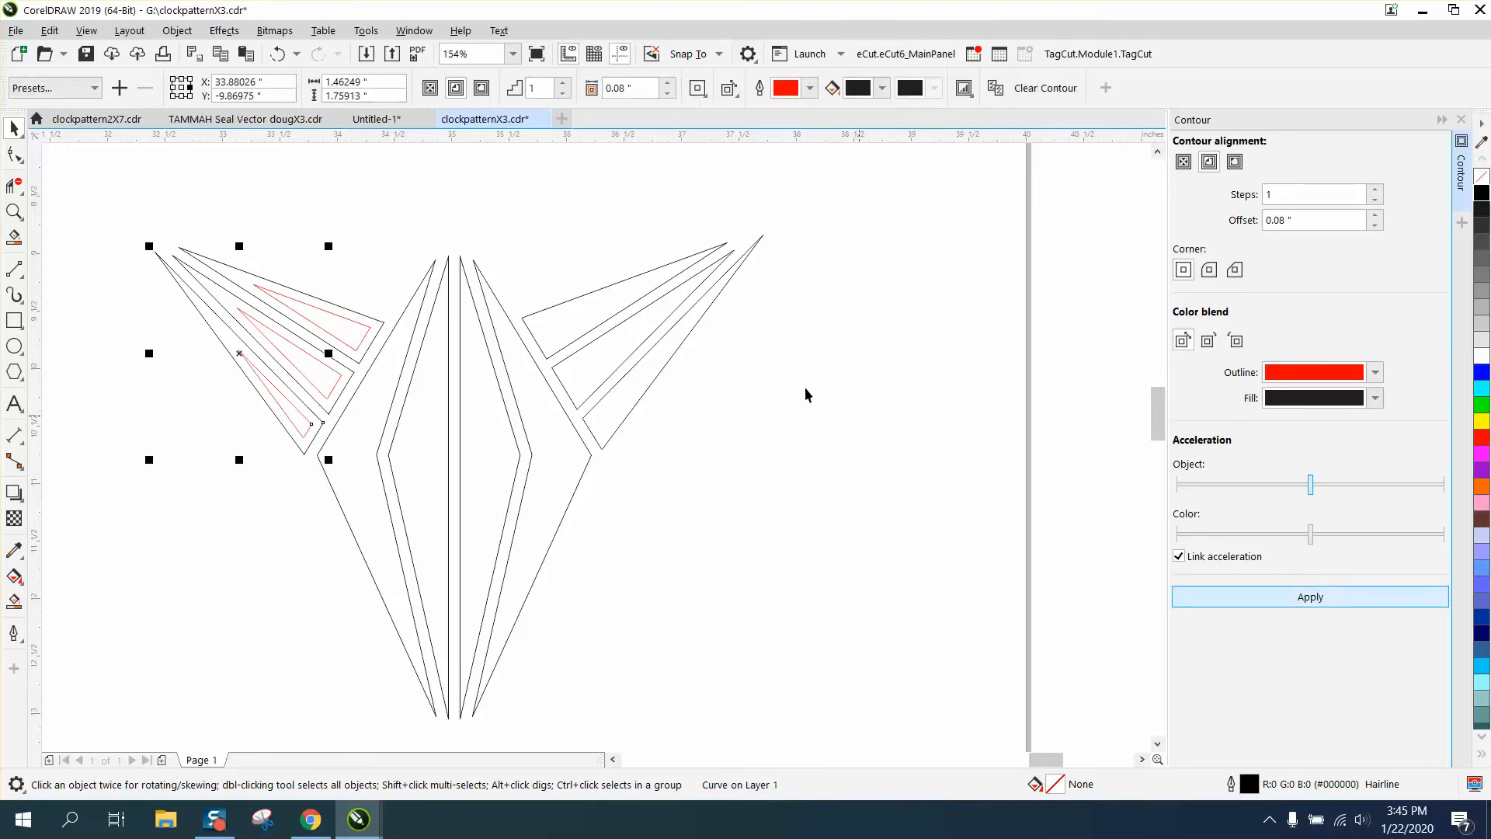
- Apply the one-step 0.08 inch inside contour in red to each of the motif's three right slivers
click(654, 371)
click(1323, 594)
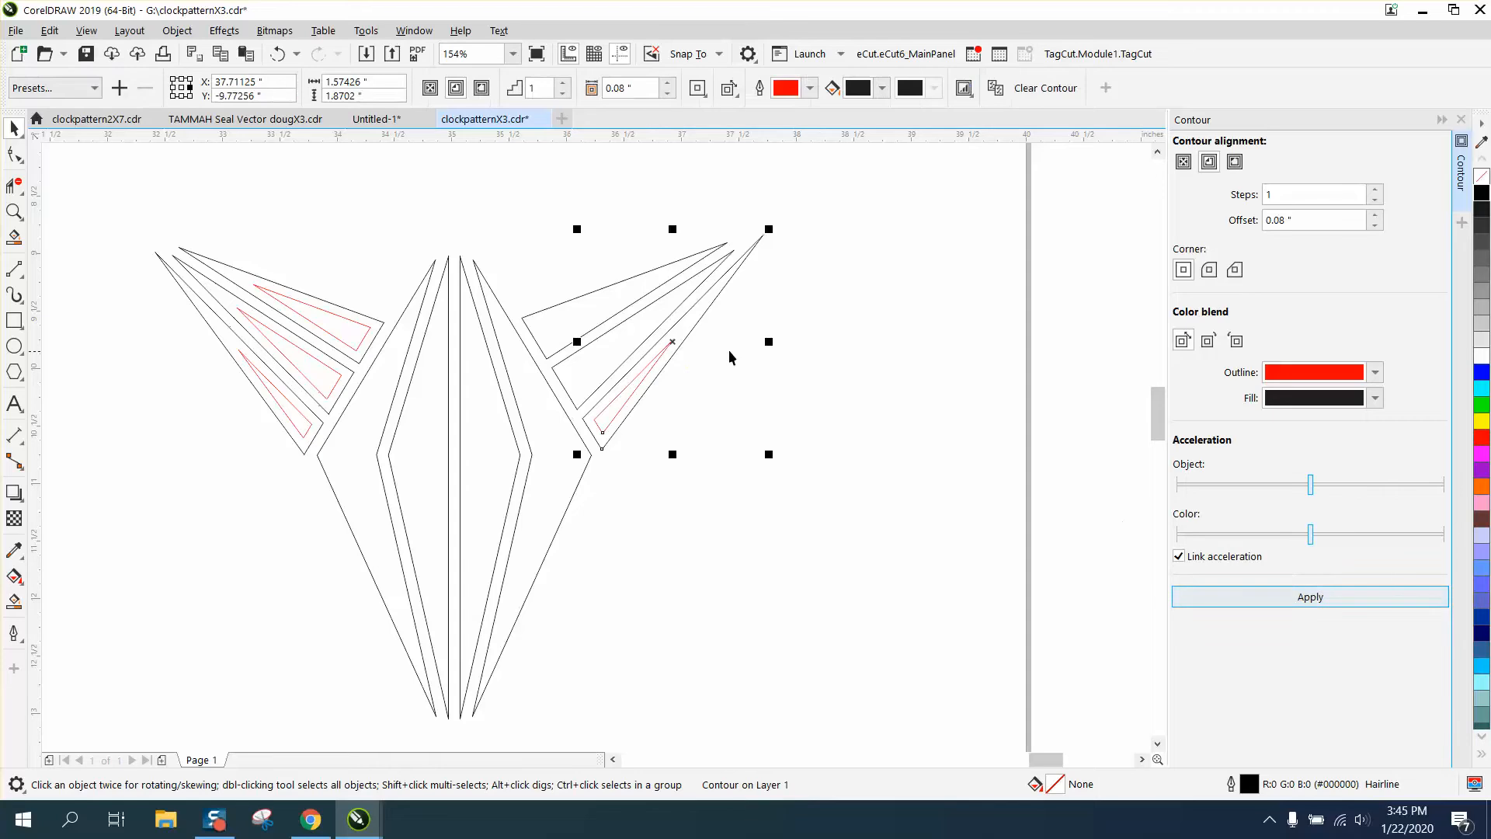
click(621, 337)
click(1322, 599)
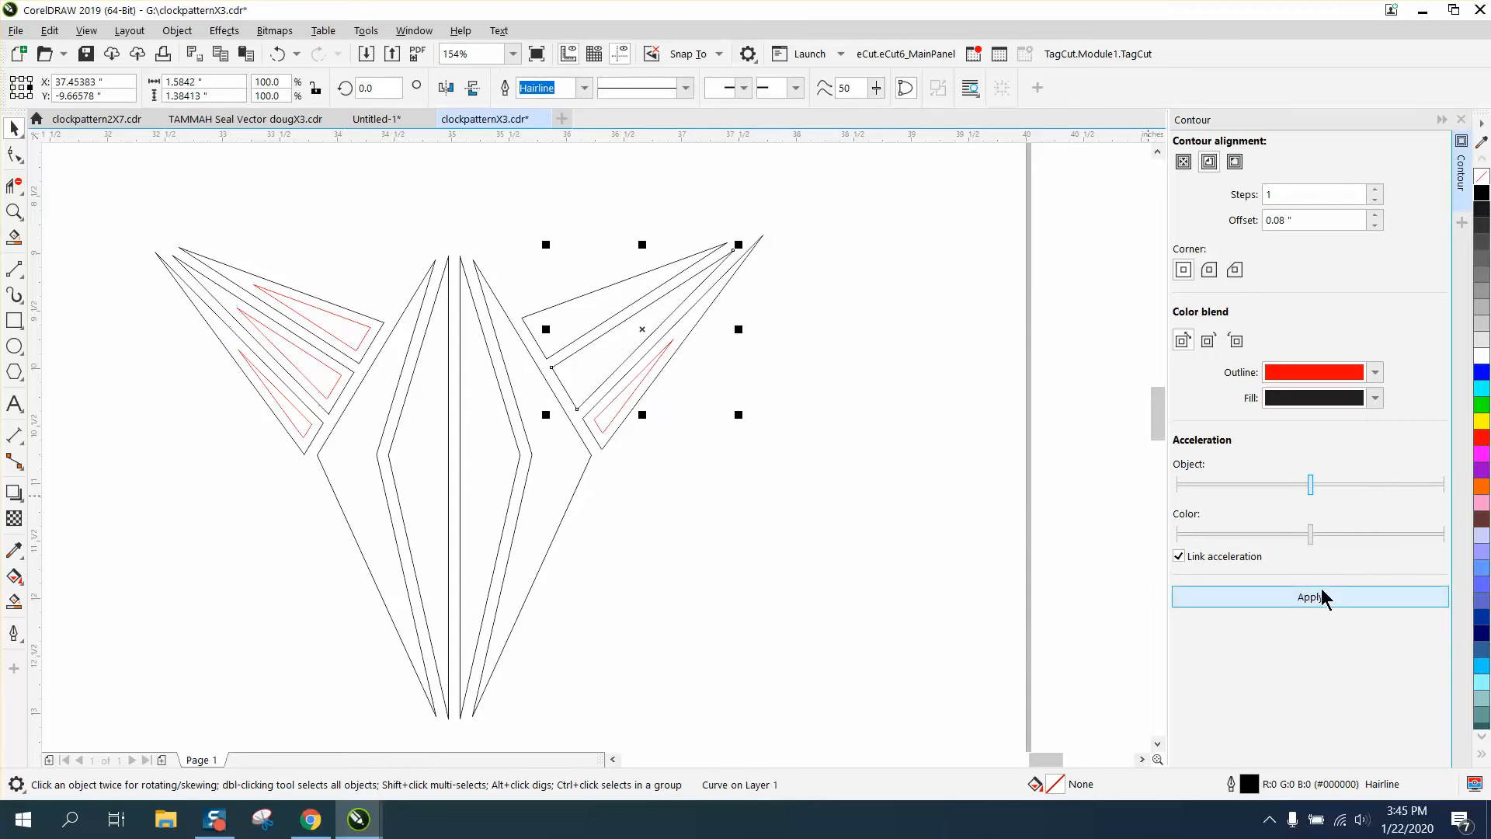
click(594, 313)
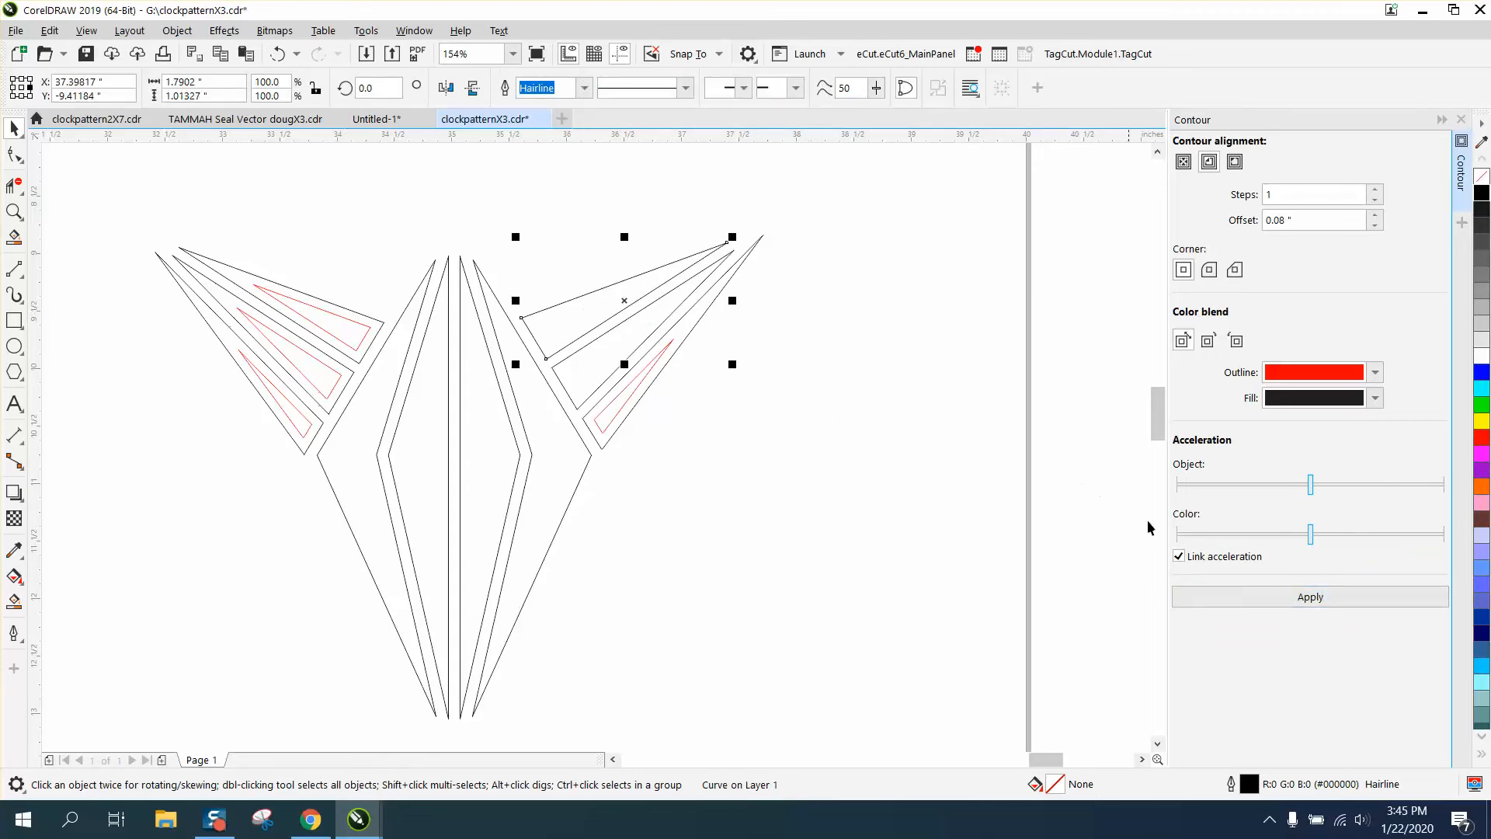
click(1327, 598)
click(630, 342)
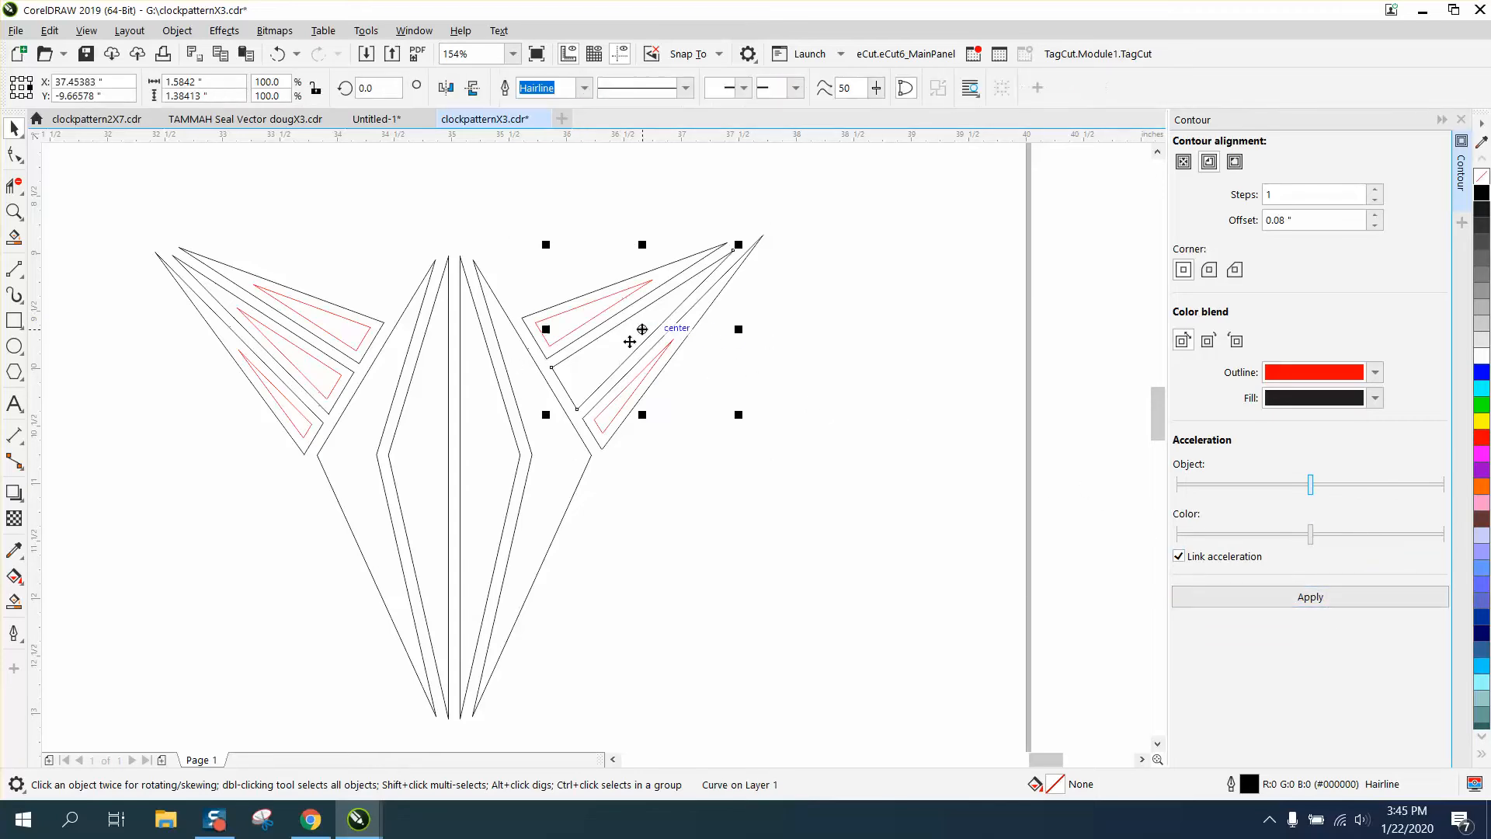
click(1288, 599)
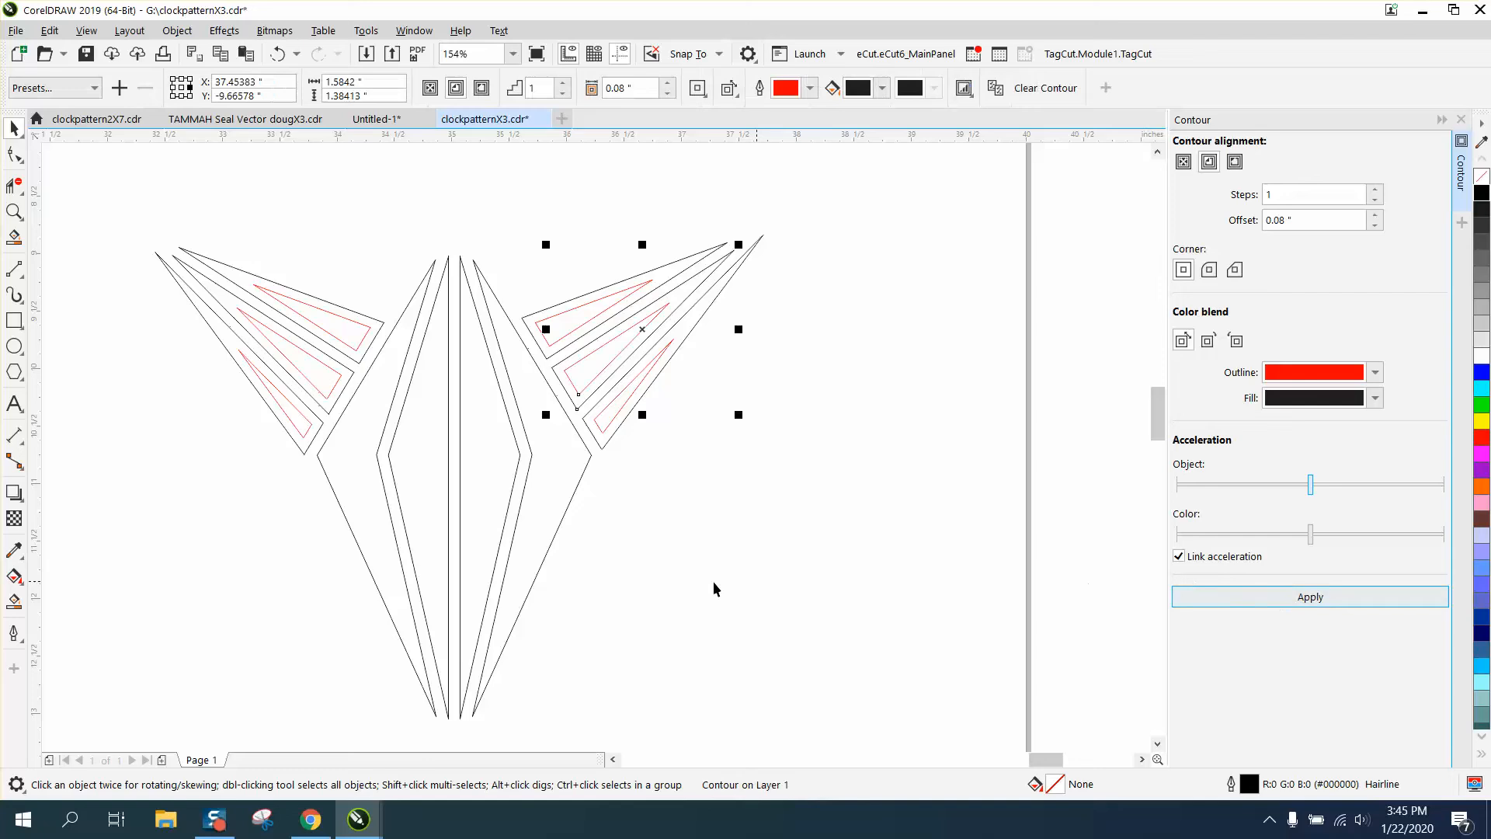
- Apply the one-step 0.08 inch inside contour in red to each of the four strips of the central kite
click(541, 497)
click(1188, 600)
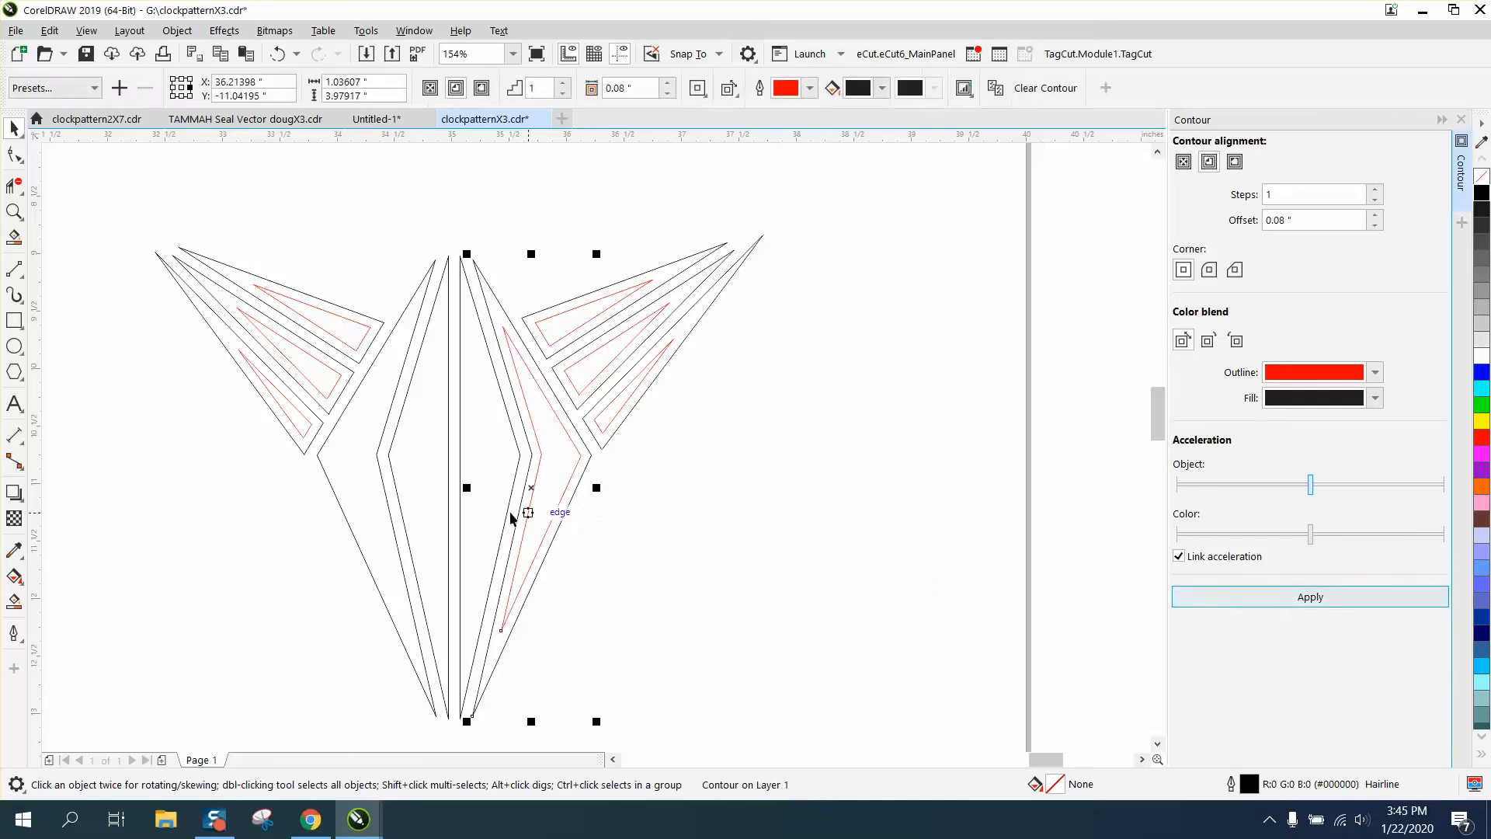
click(358, 481)
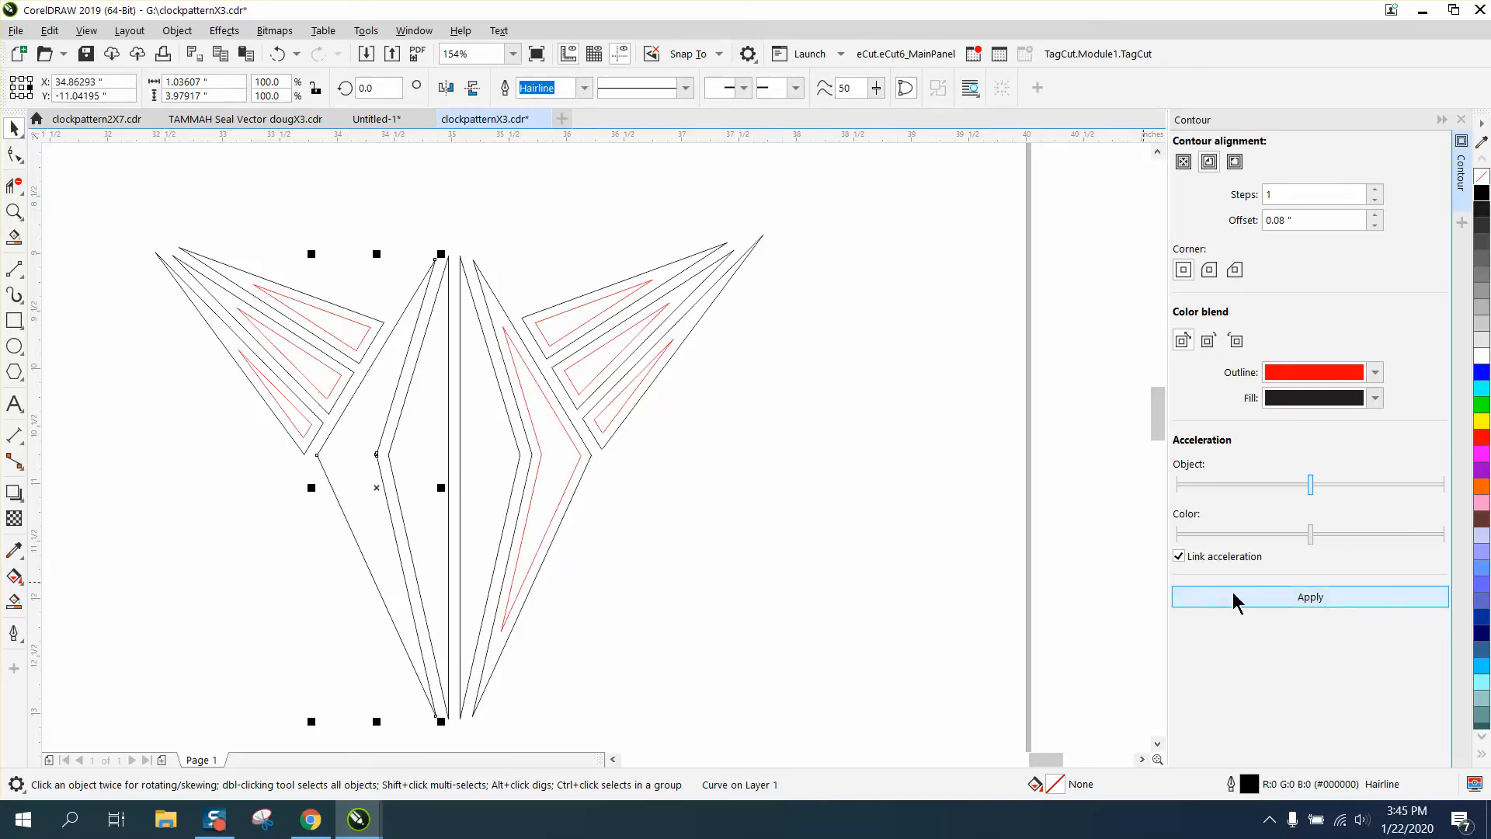
click(1278, 600)
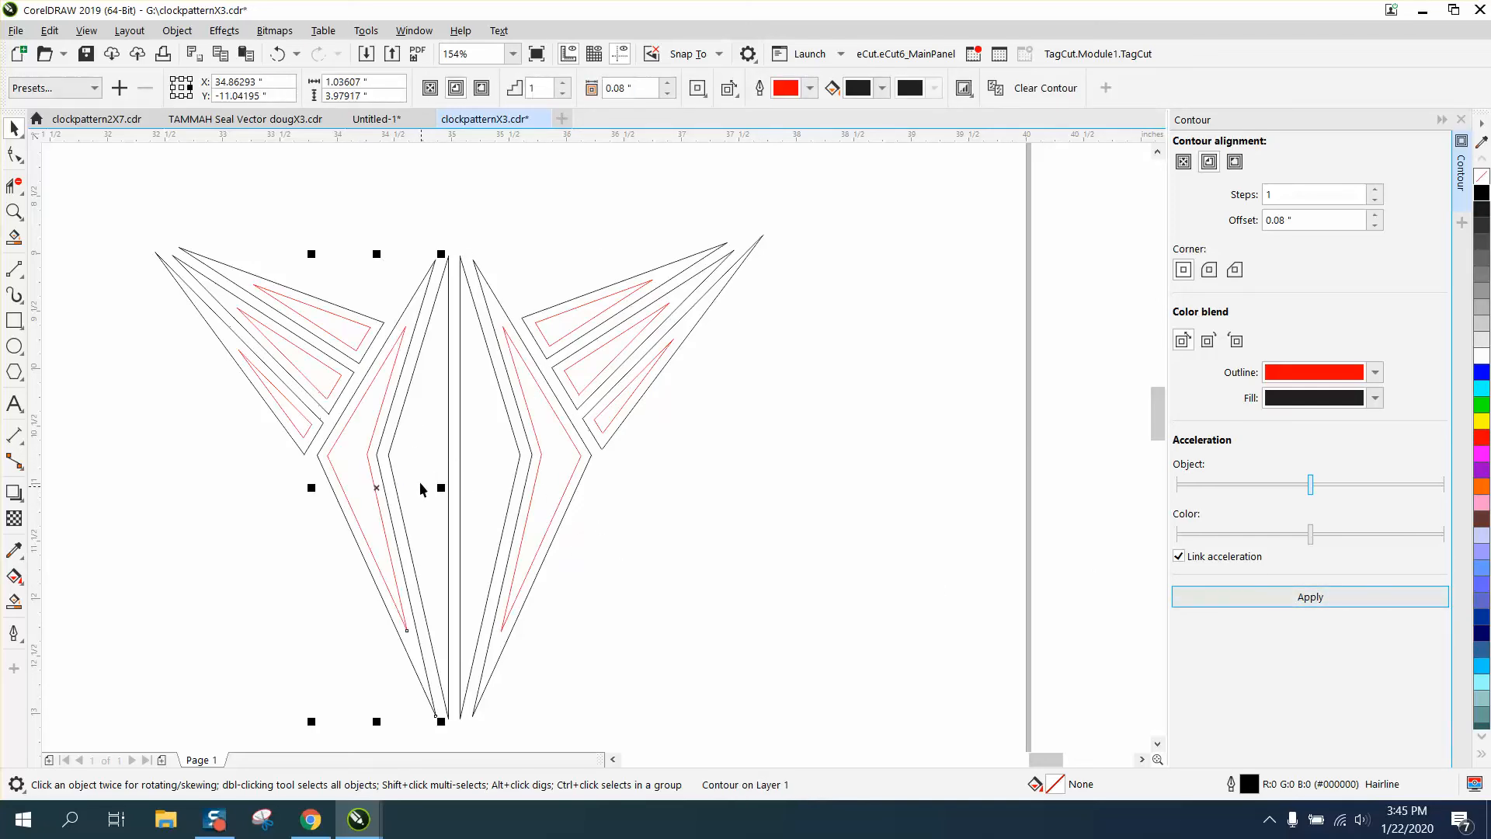
click(411, 457)
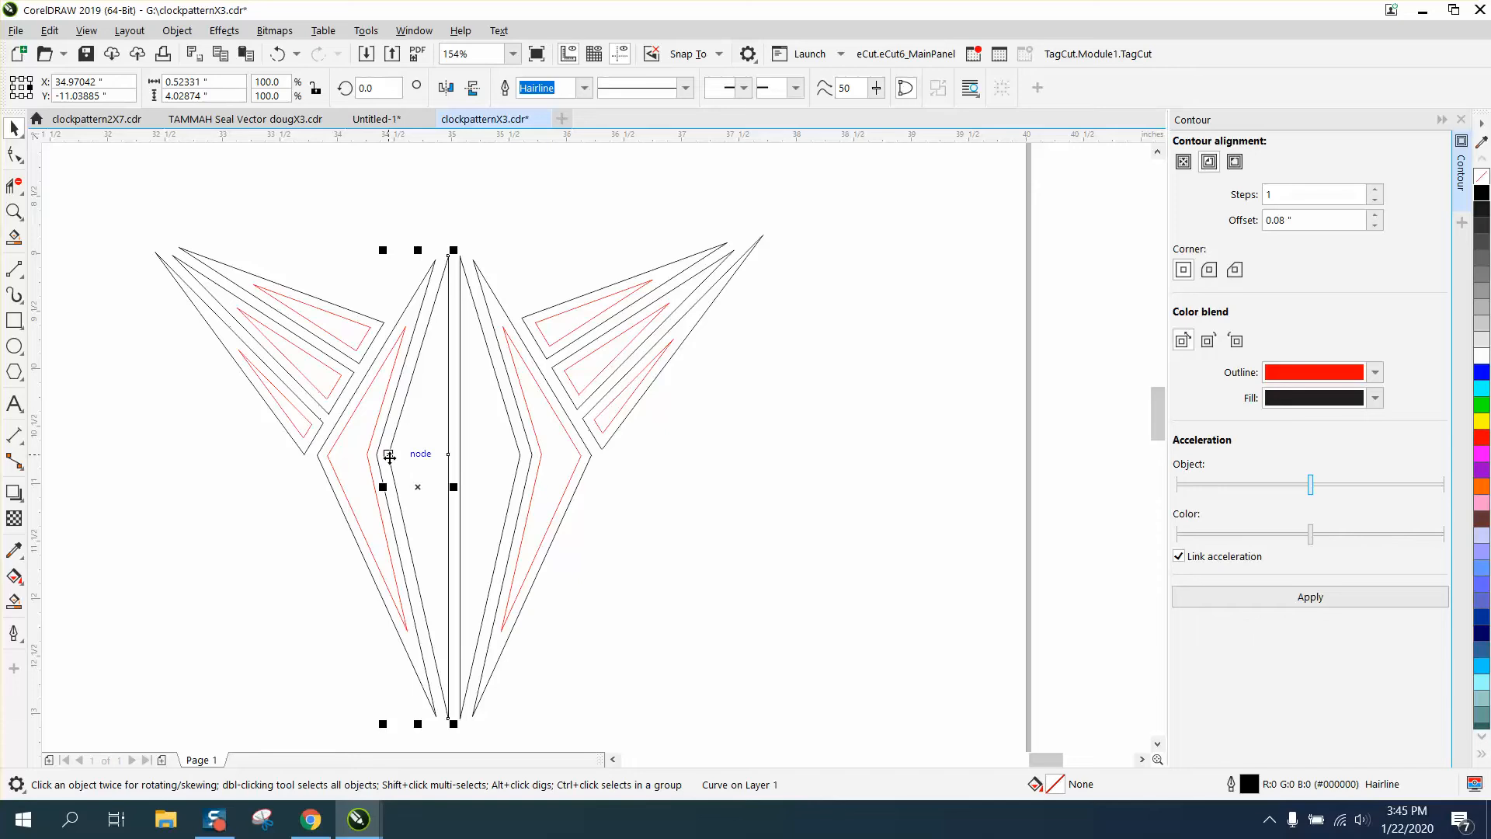
click(1247, 595)
click(494, 463)
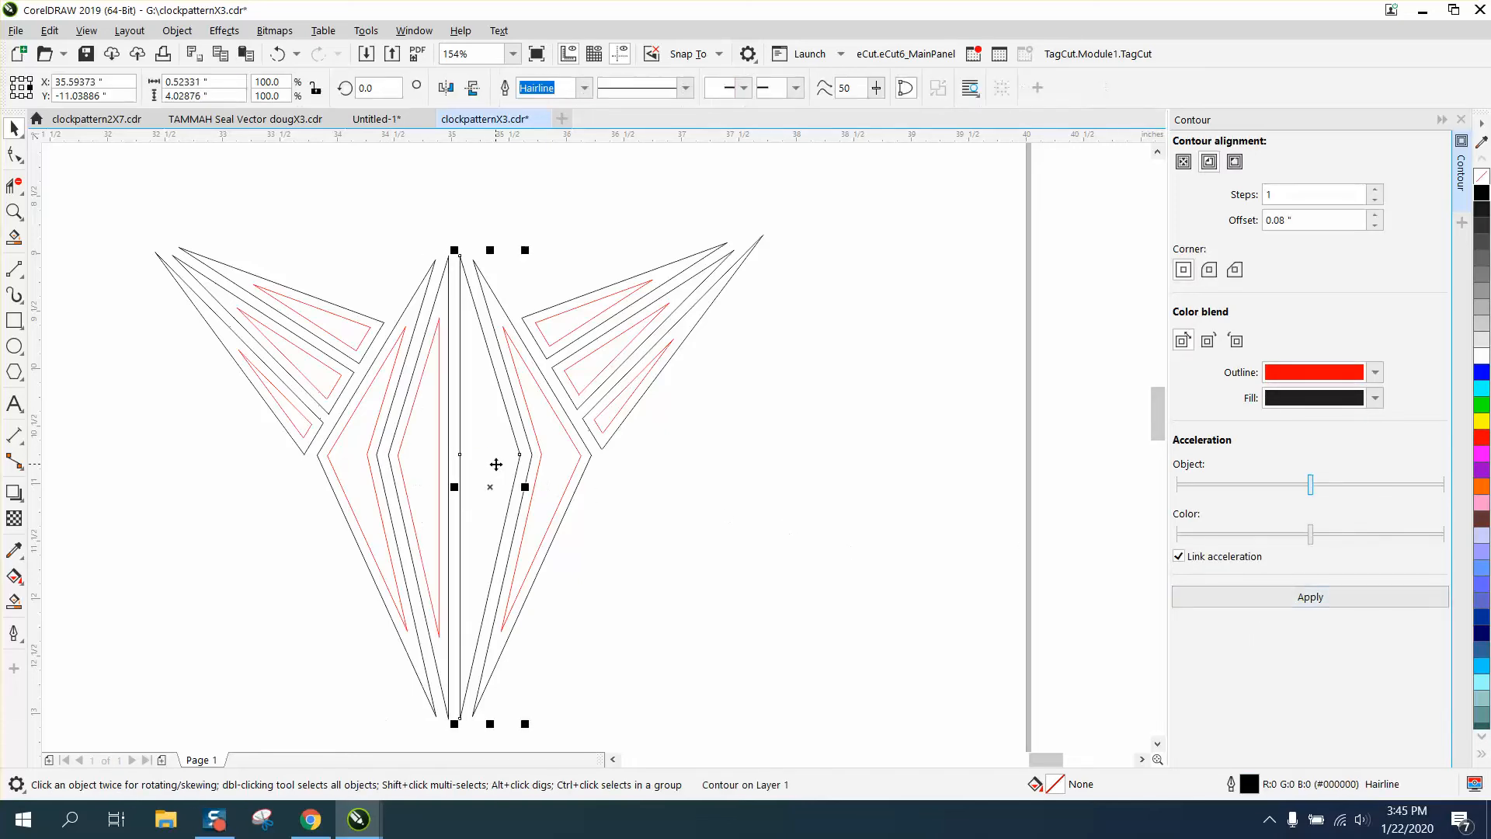
click(1241, 596)
- Move the original hexagonal clock pattern 15 inches left, away from the contoured motif
scroll(775, 496, down, 4)
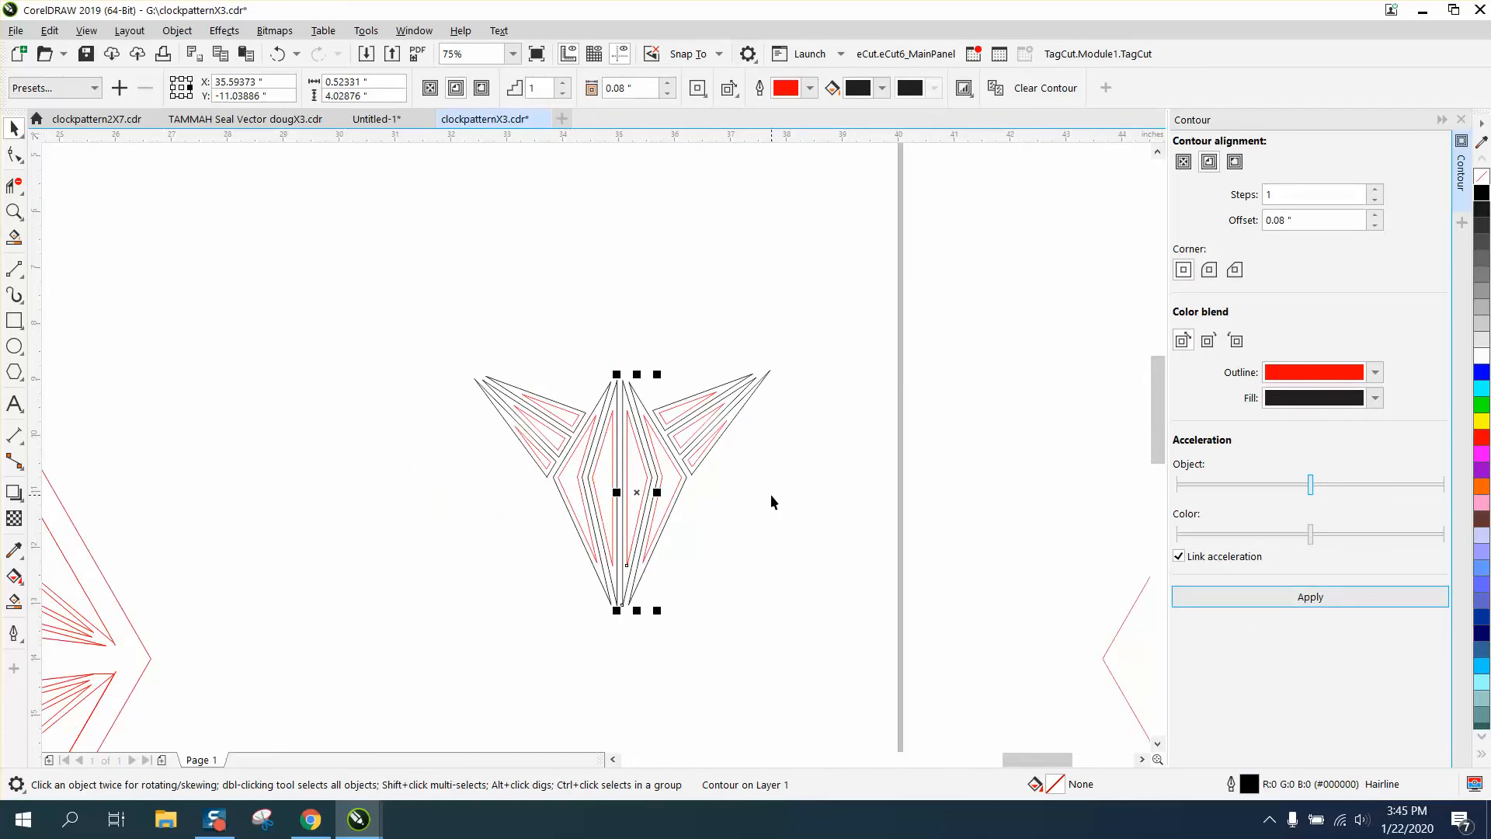
scroll(771, 491, down, 2)
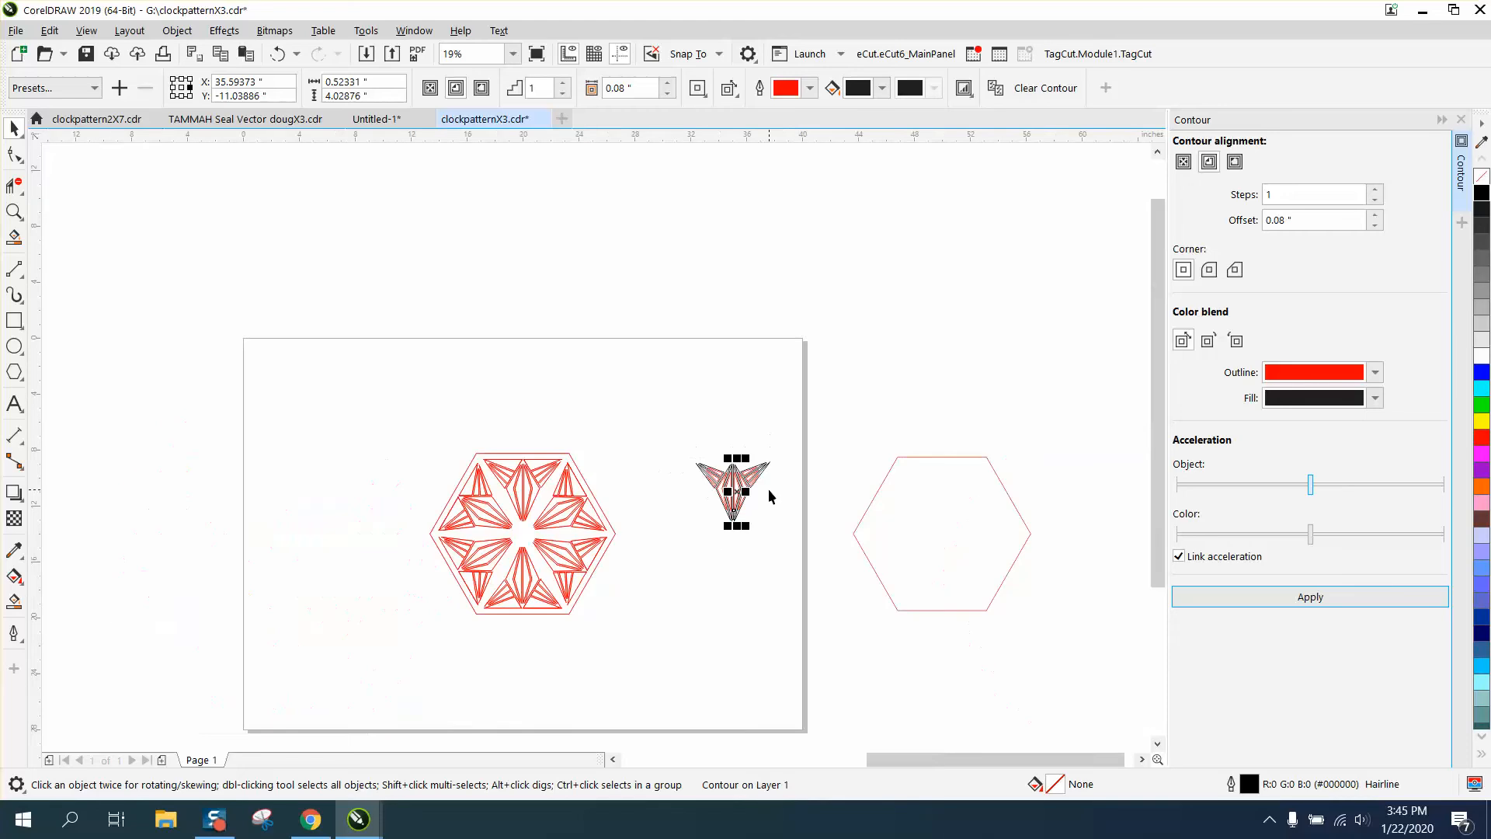
drag(409, 434, 654, 632)
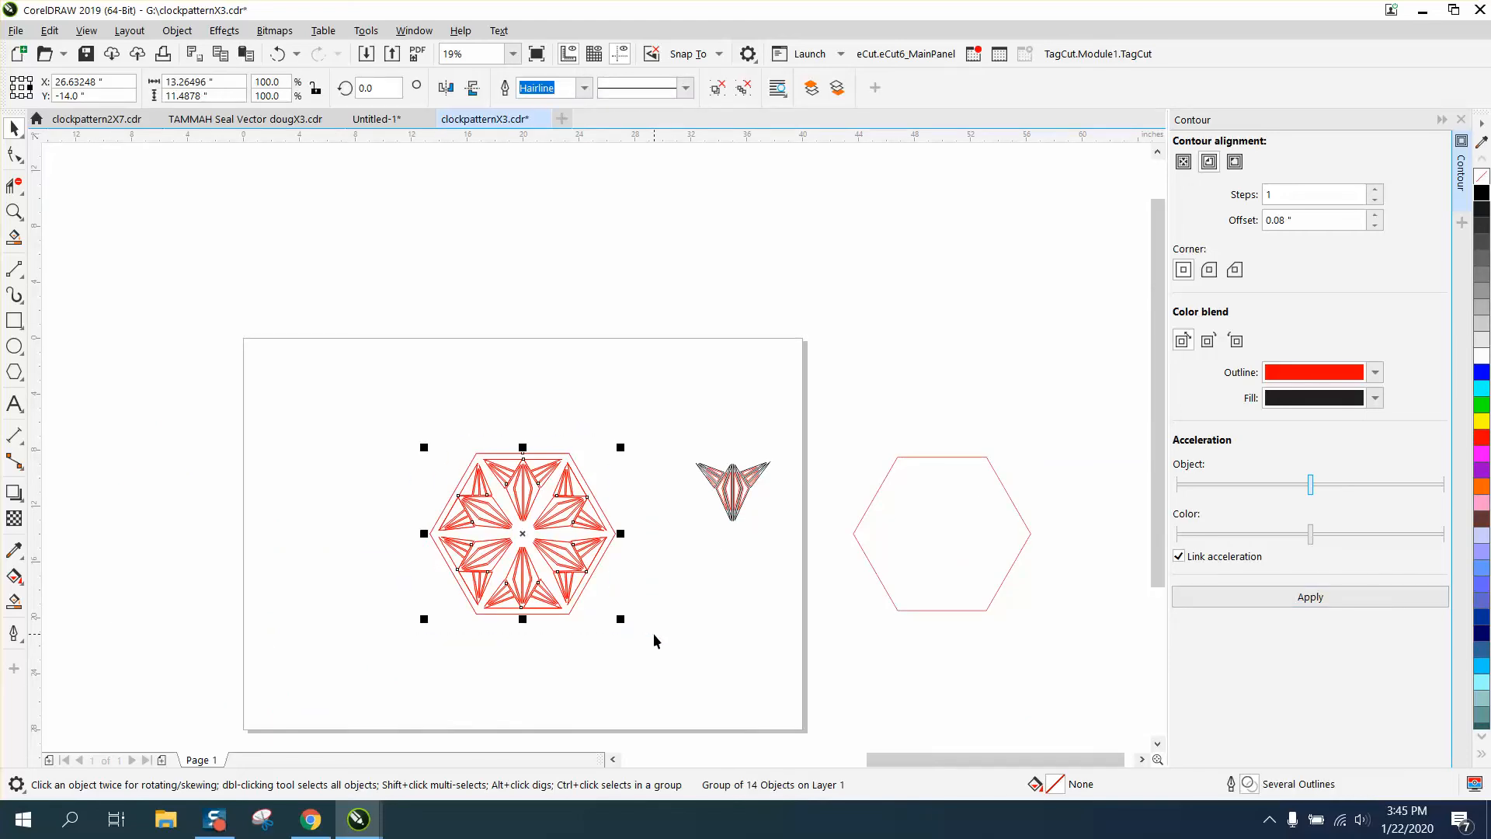
key(Left)
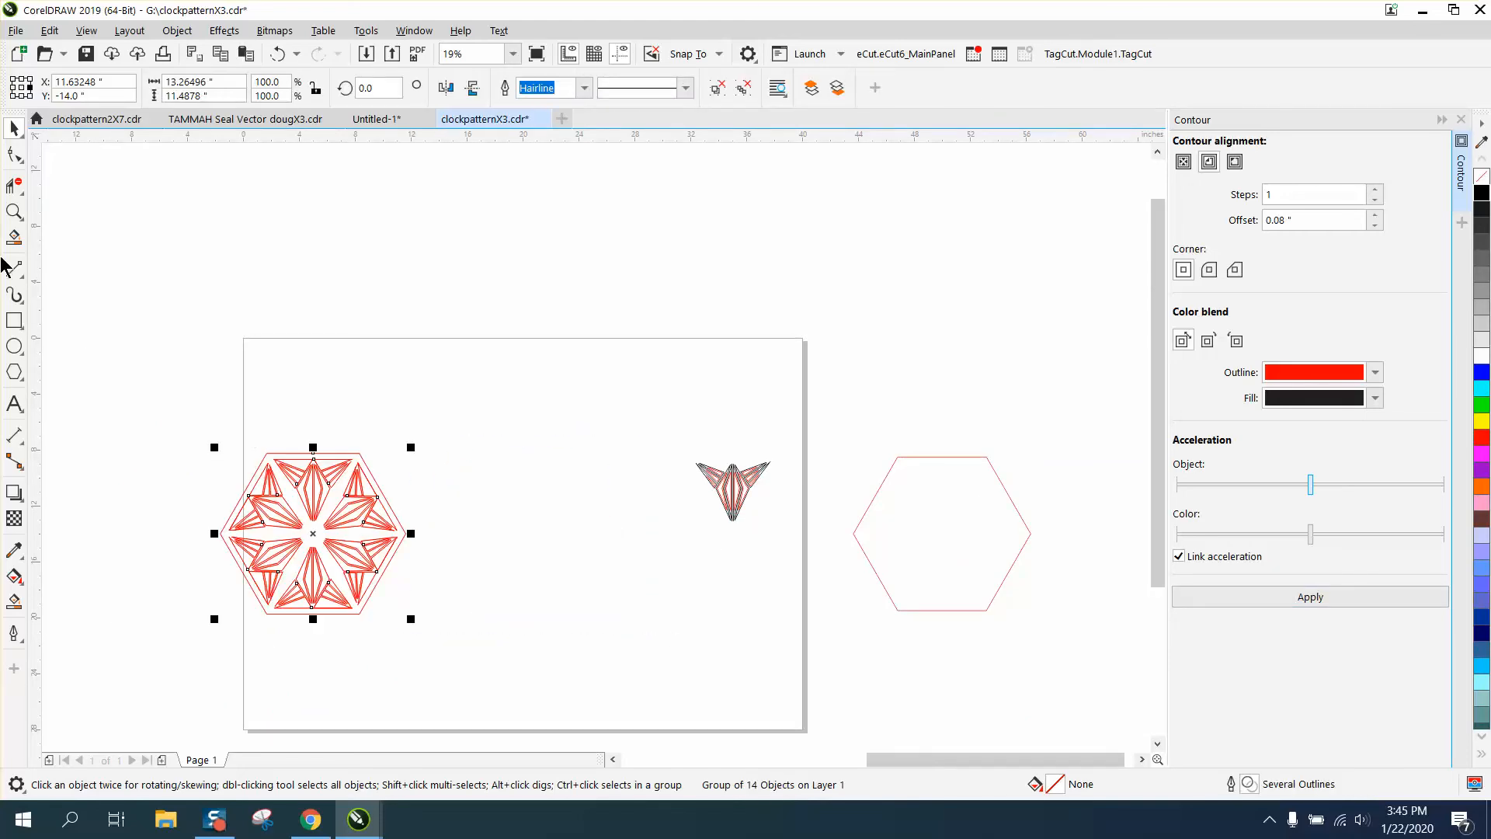
- Select the whole contoured motif and break the contours apart from their source shapes
click(14, 212)
drag(649, 418, 859, 572)
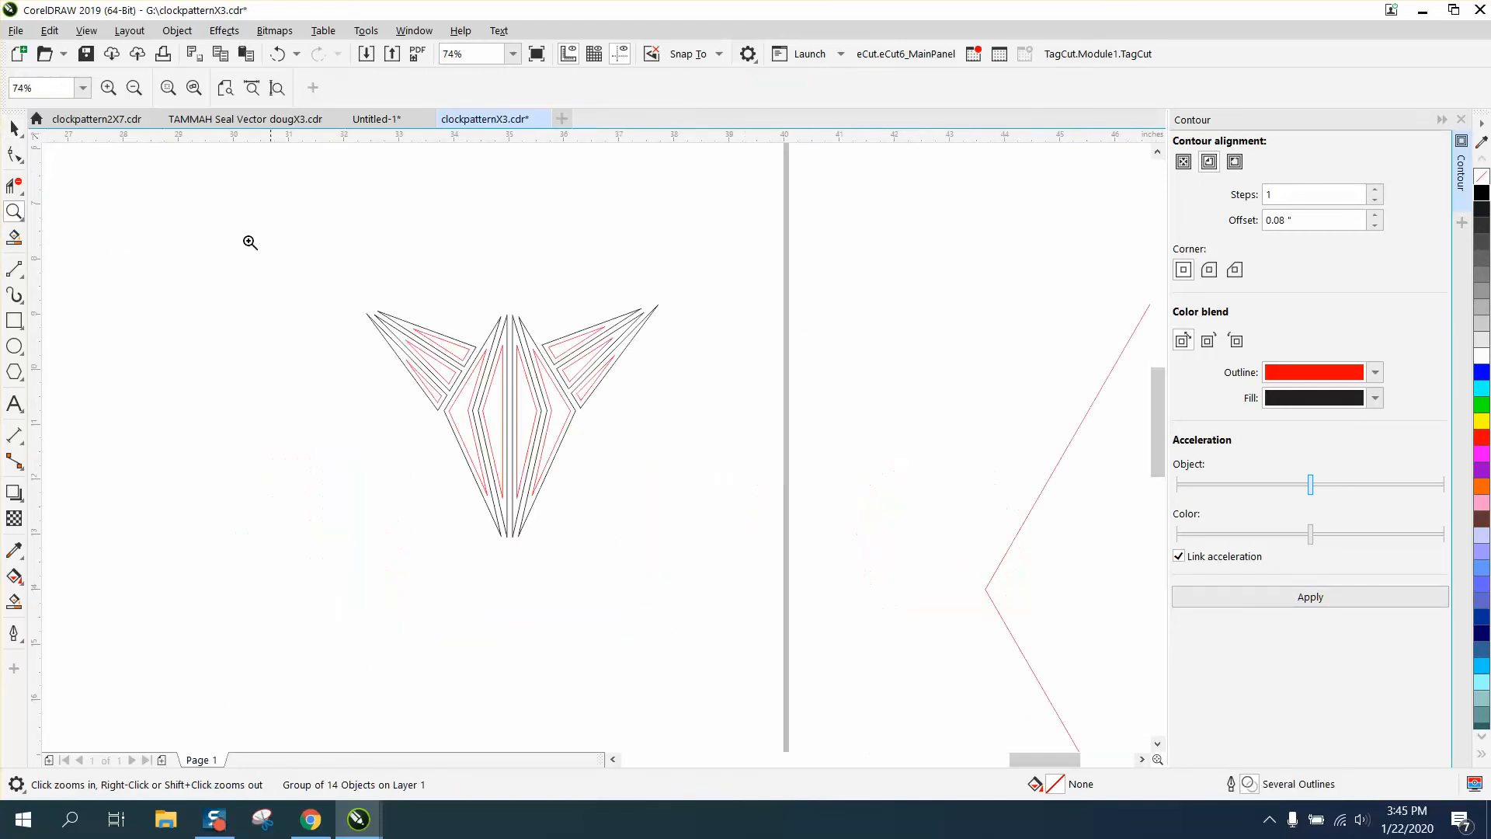
click(14, 127)
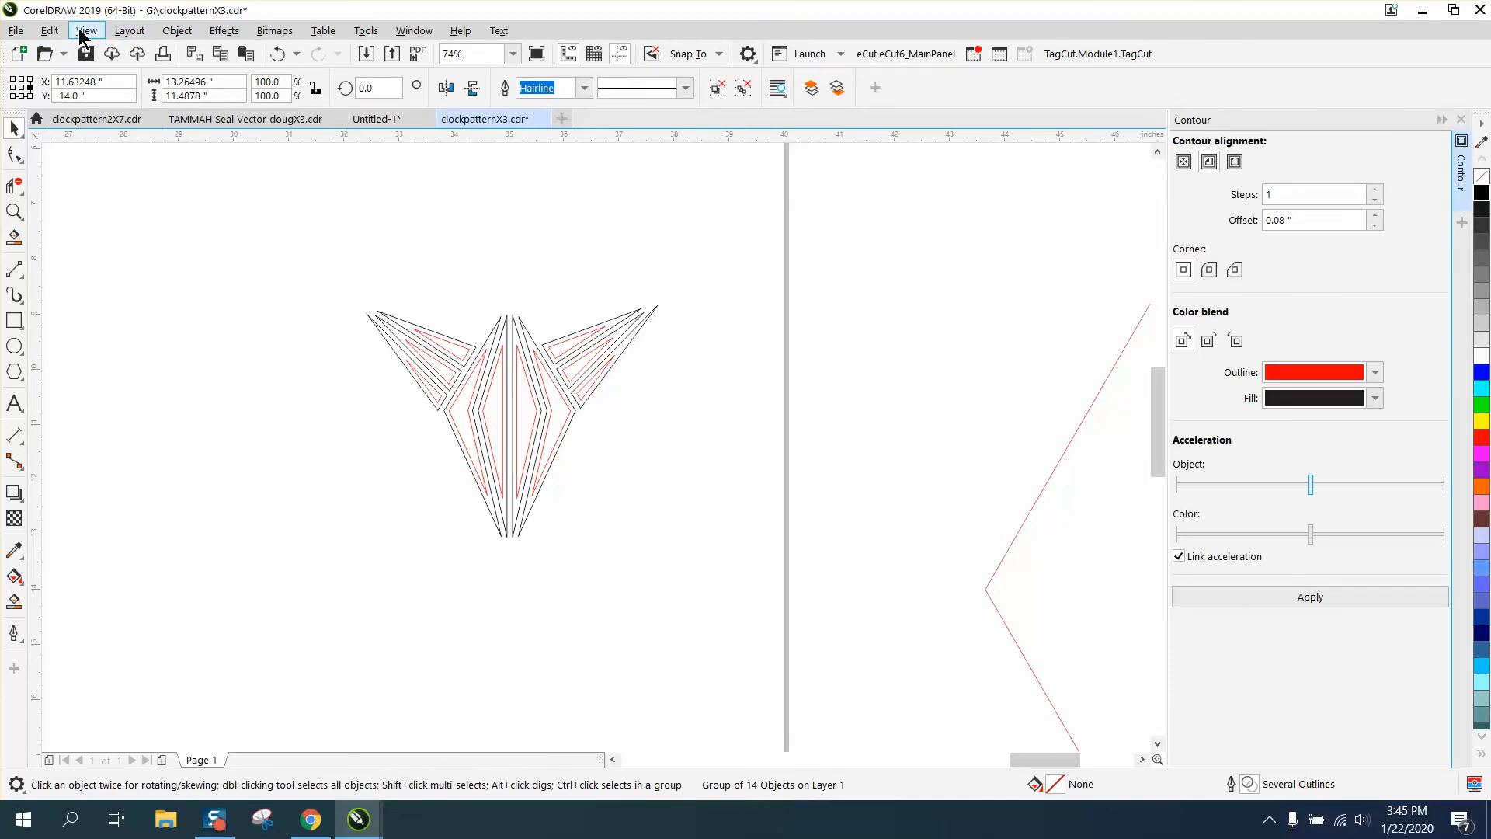
drag(310, 258, 399, 413)
drag(777, 600, 777, 599)
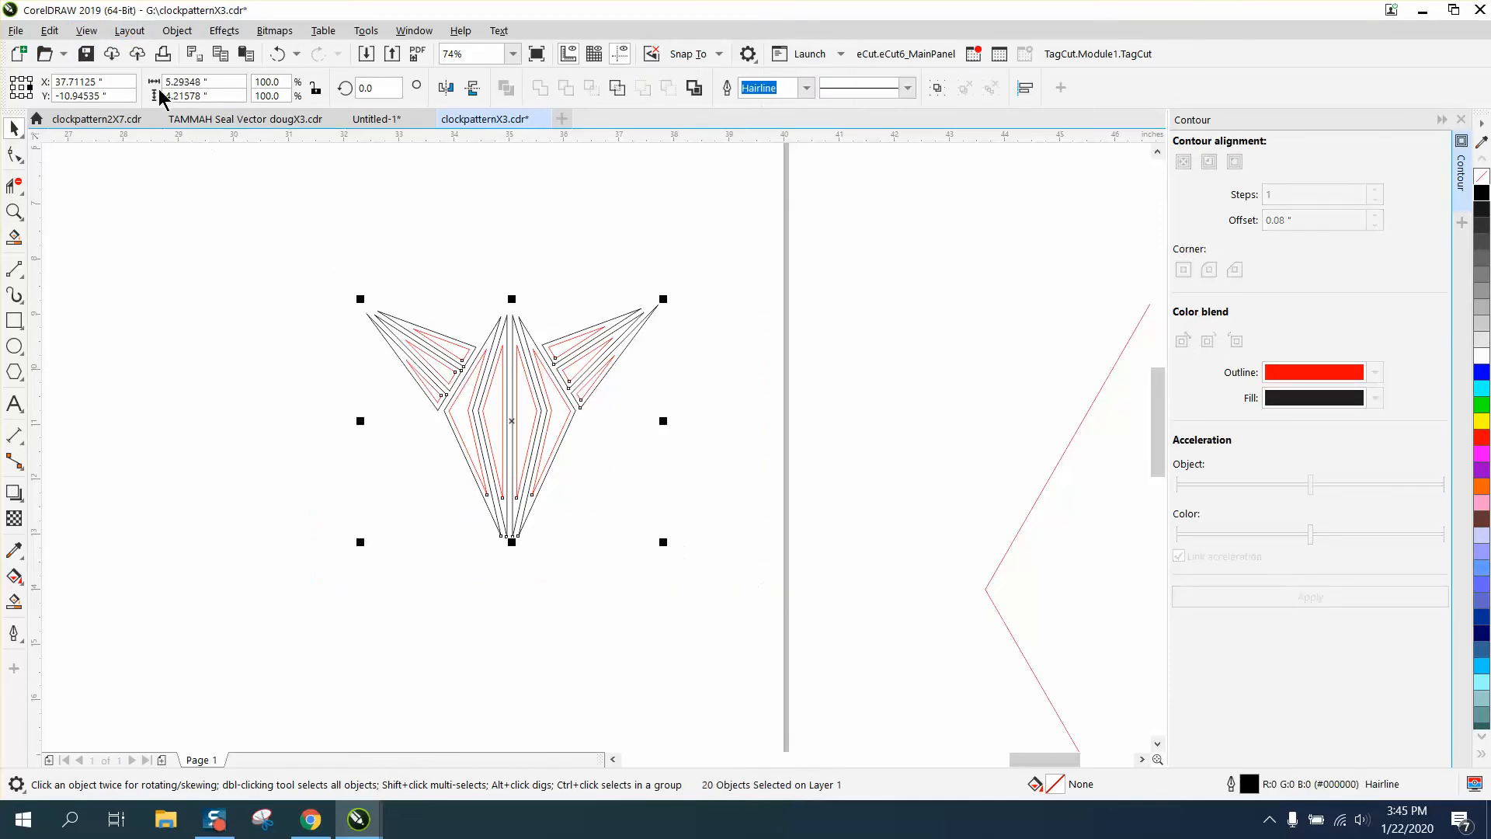
click(177, 31)
click(239, 449)
click(383, 372)
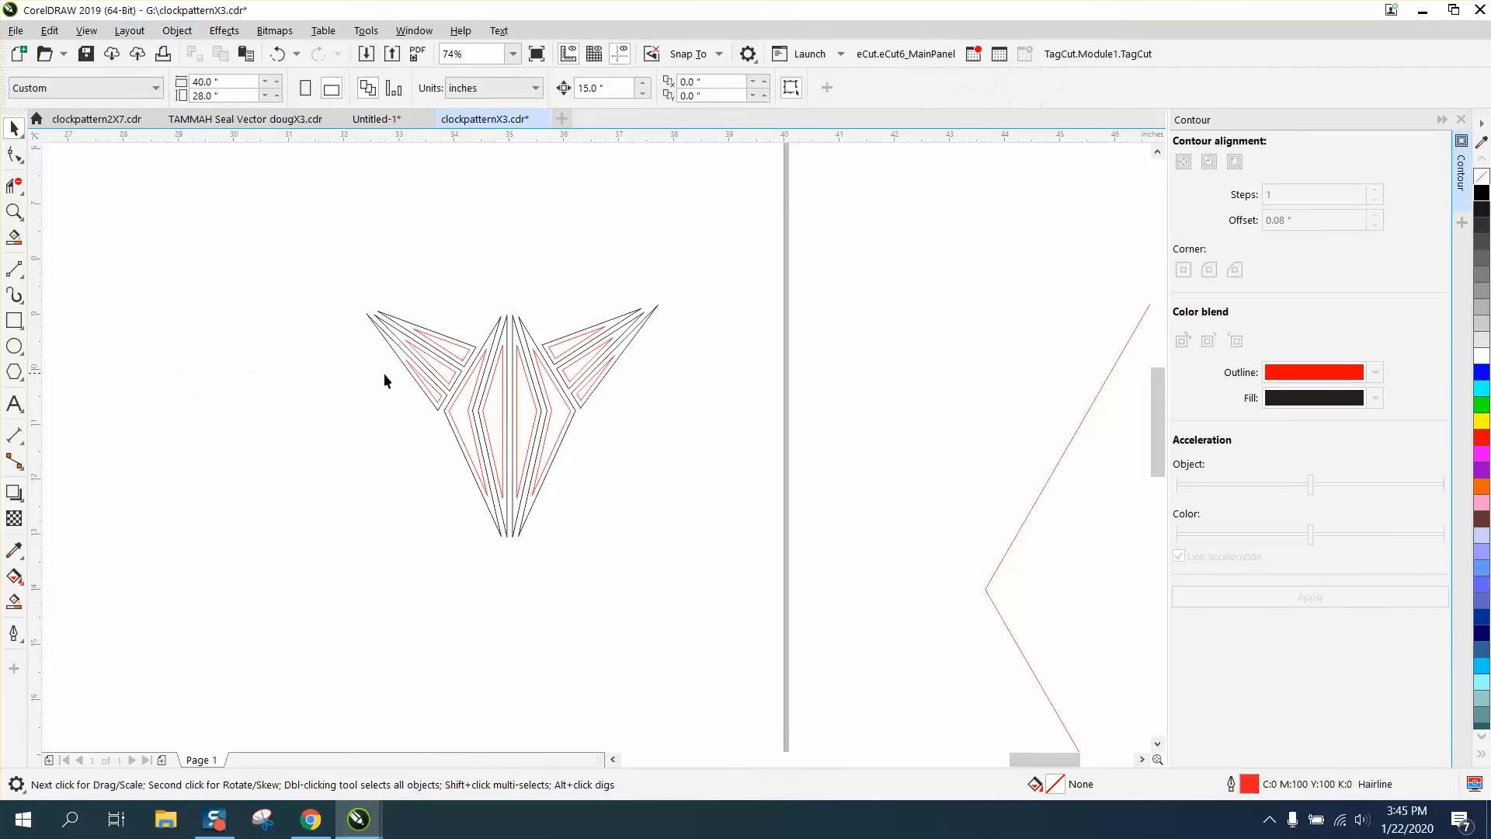
- Move the red contours of the three left slivers 15 inches left, out of the black motif
scroll(718, 370, down, 2)
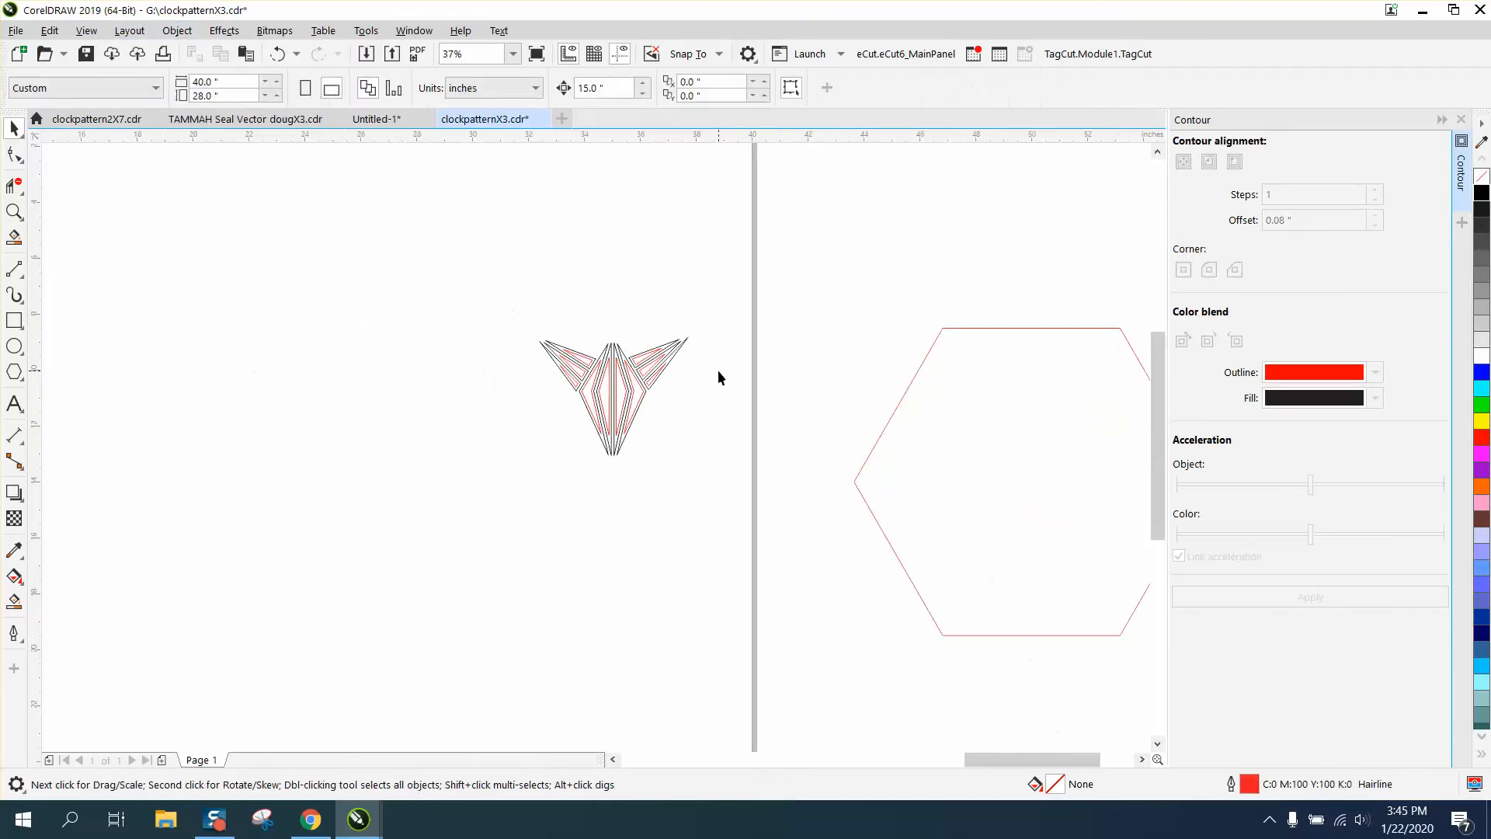
click(589, 363)
key(Left)
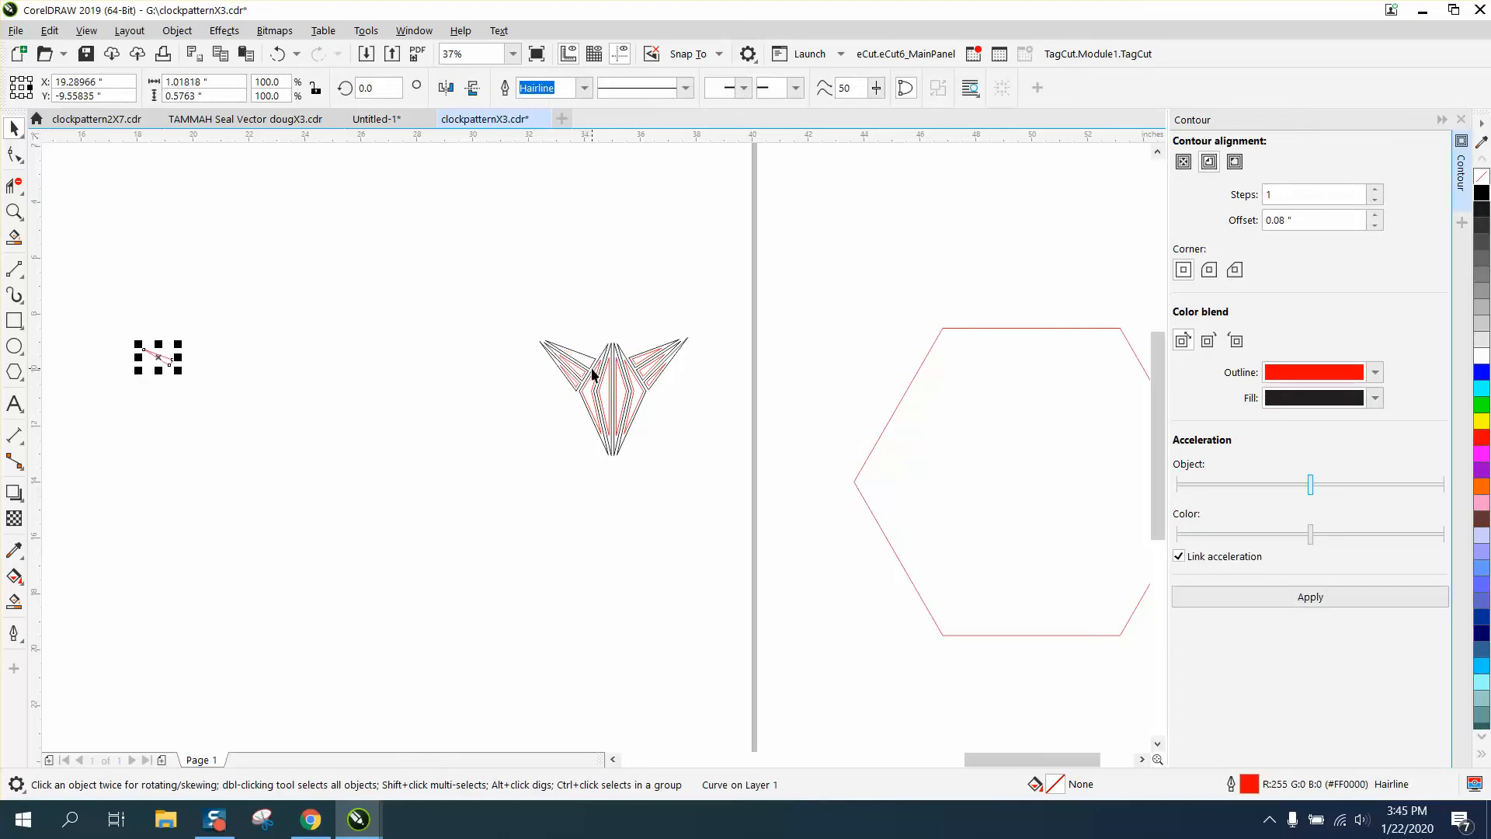
click(584, 385)
key(Left)
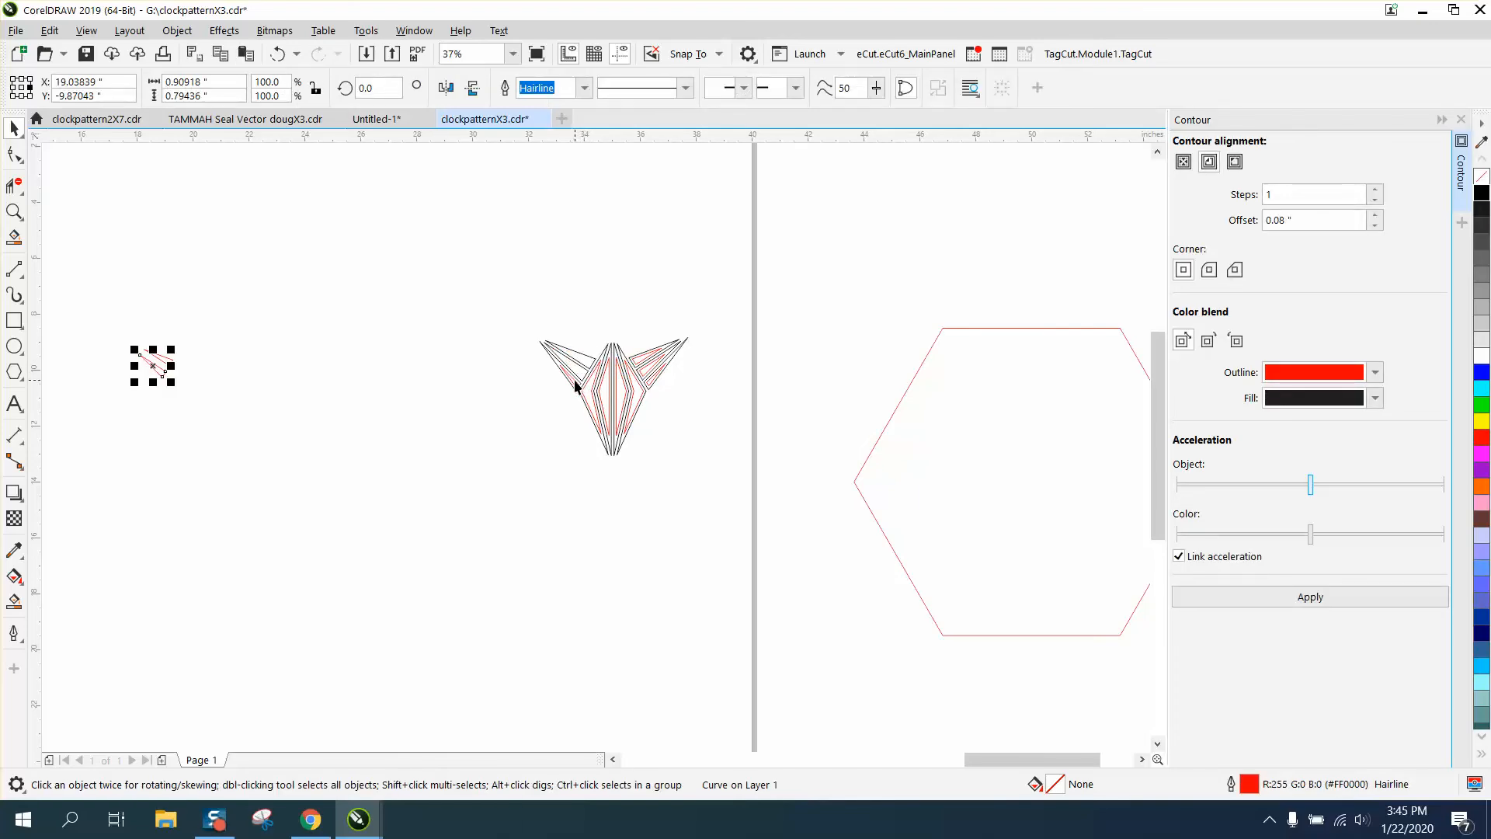
click(607, 397)
key(Left)
- Move the red contours of the four central kite strips 15 inches left to join the separated sliver contours
click(591, 395)
key(Left)
click(606, 402)
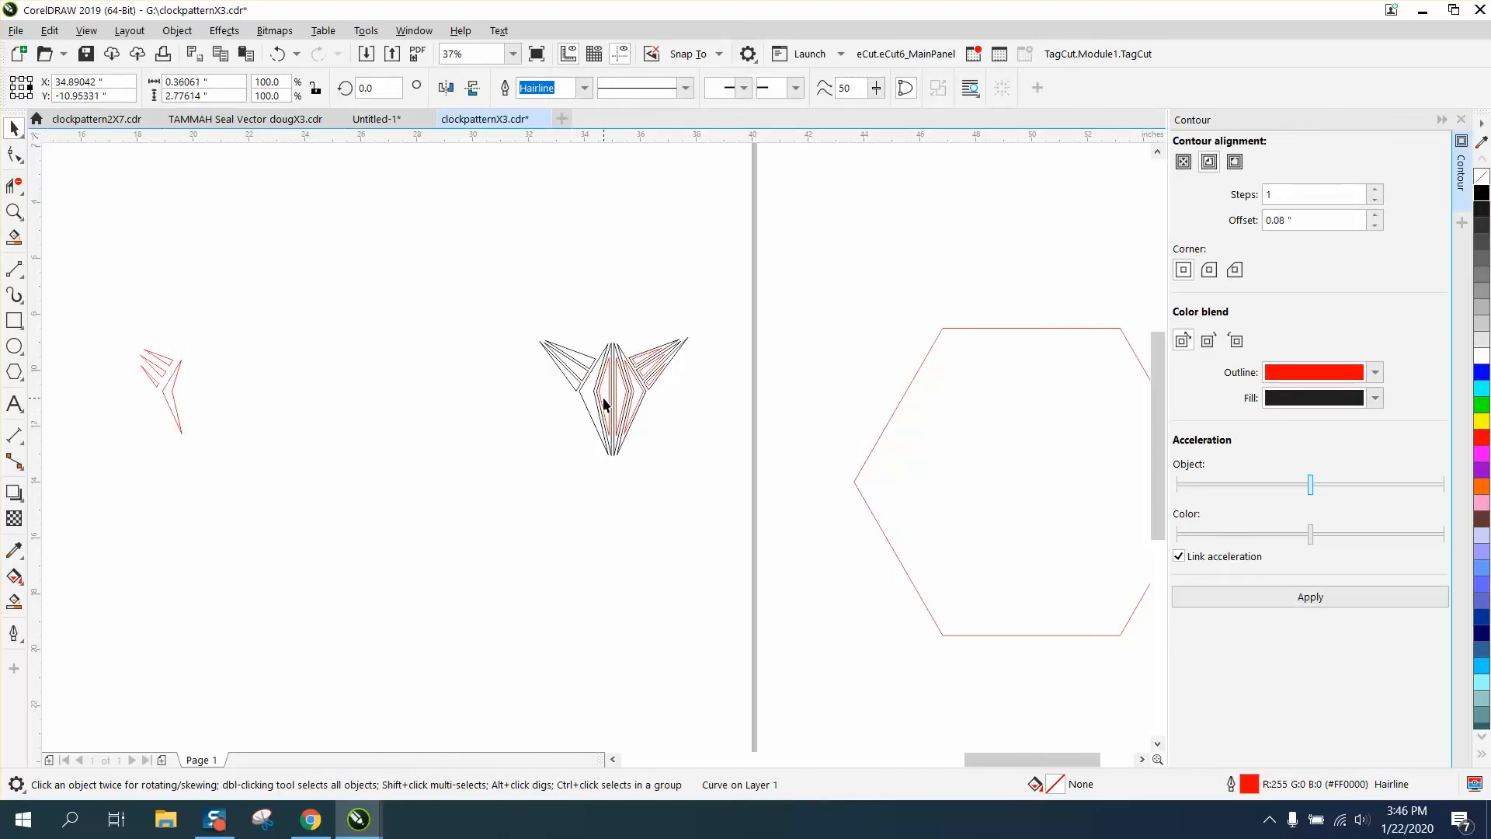
key(Left)
click(631, 396)
key(Left)
click(635, 396)
key(Left)
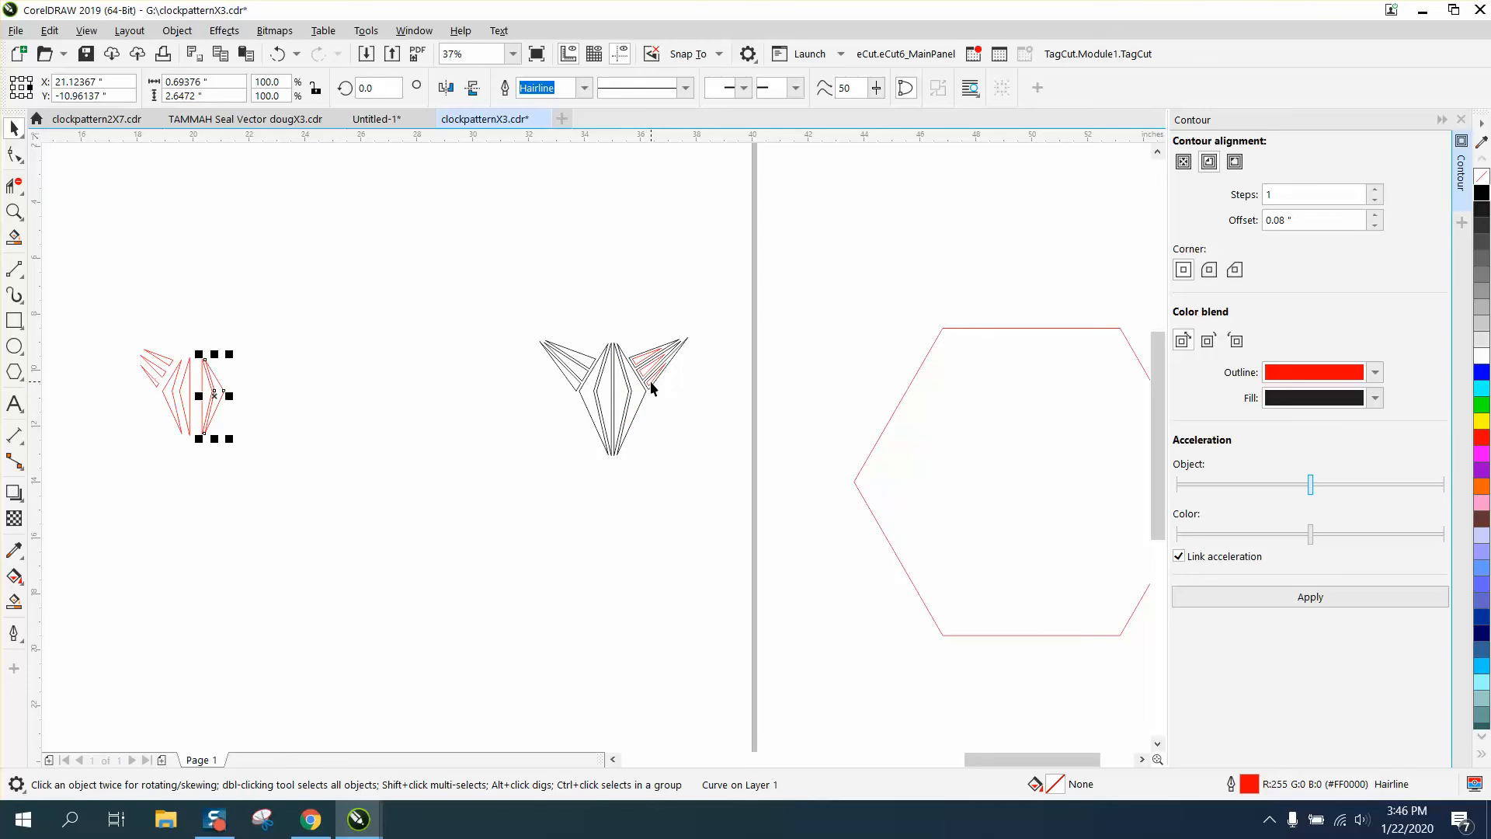
- Move the red contours of the three right slivers 15 inches left to complete the separated red motif
click(650, 380)
key(Left)
click(649, 376)
key(Left)
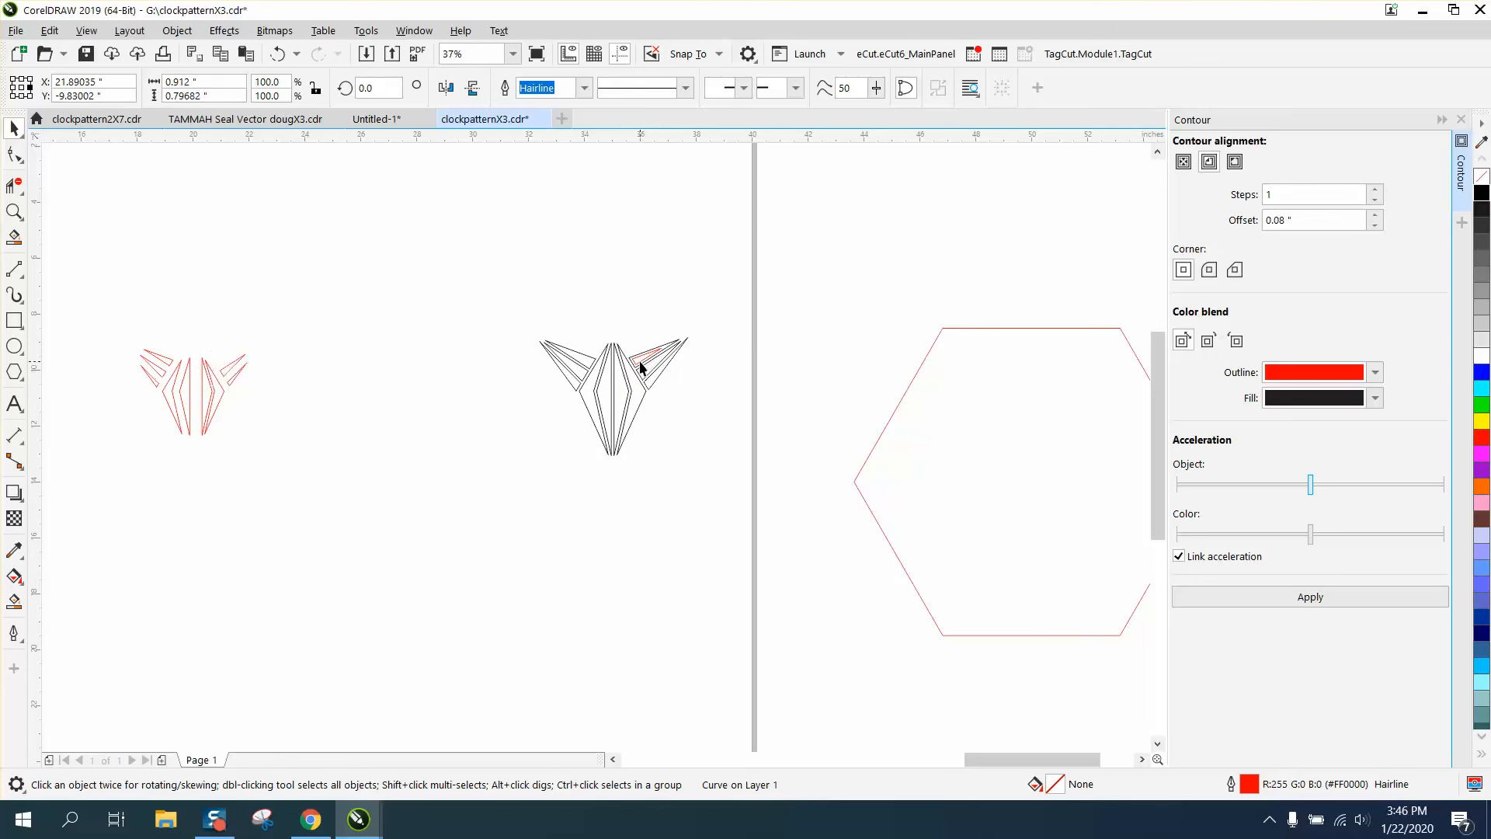
click(641, 365)
key(Left)
- Group the ten separated red contours into one object and deselect it
drag(127, 312, 350, 464)
key(ctrl+g)
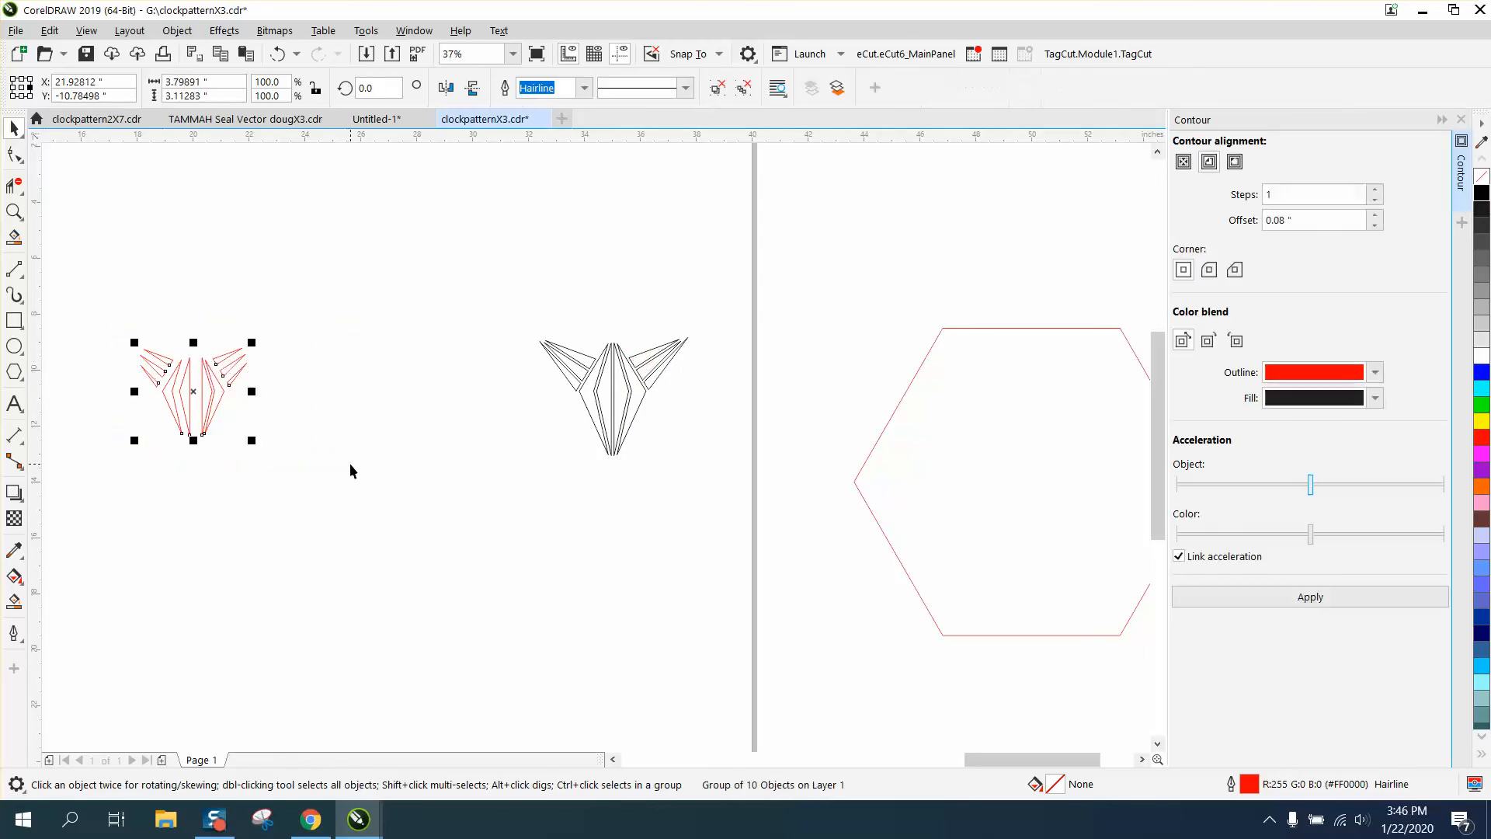
scroll(350, 468, down, 2)
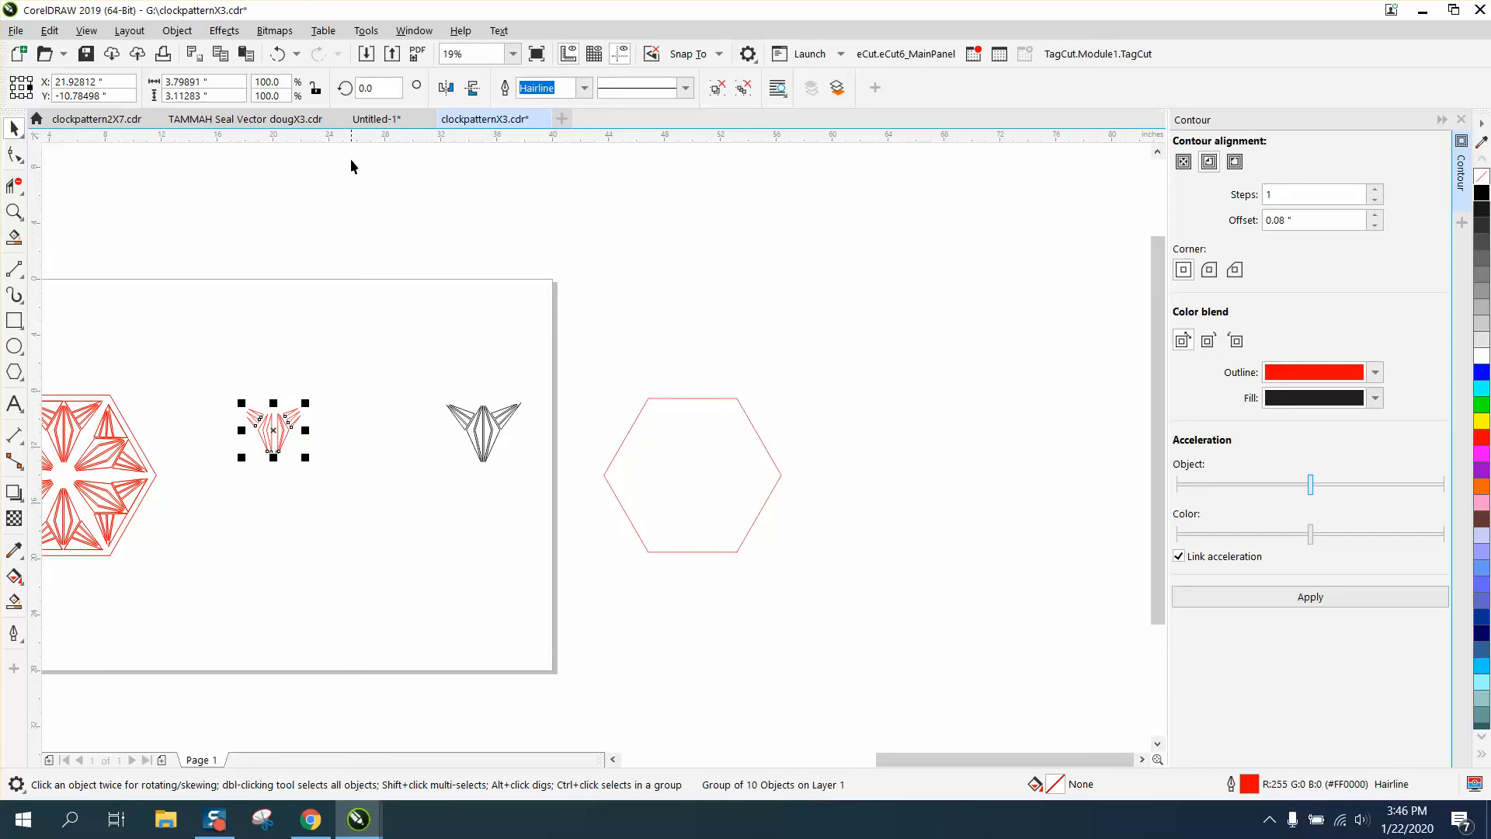
click(359, 231)
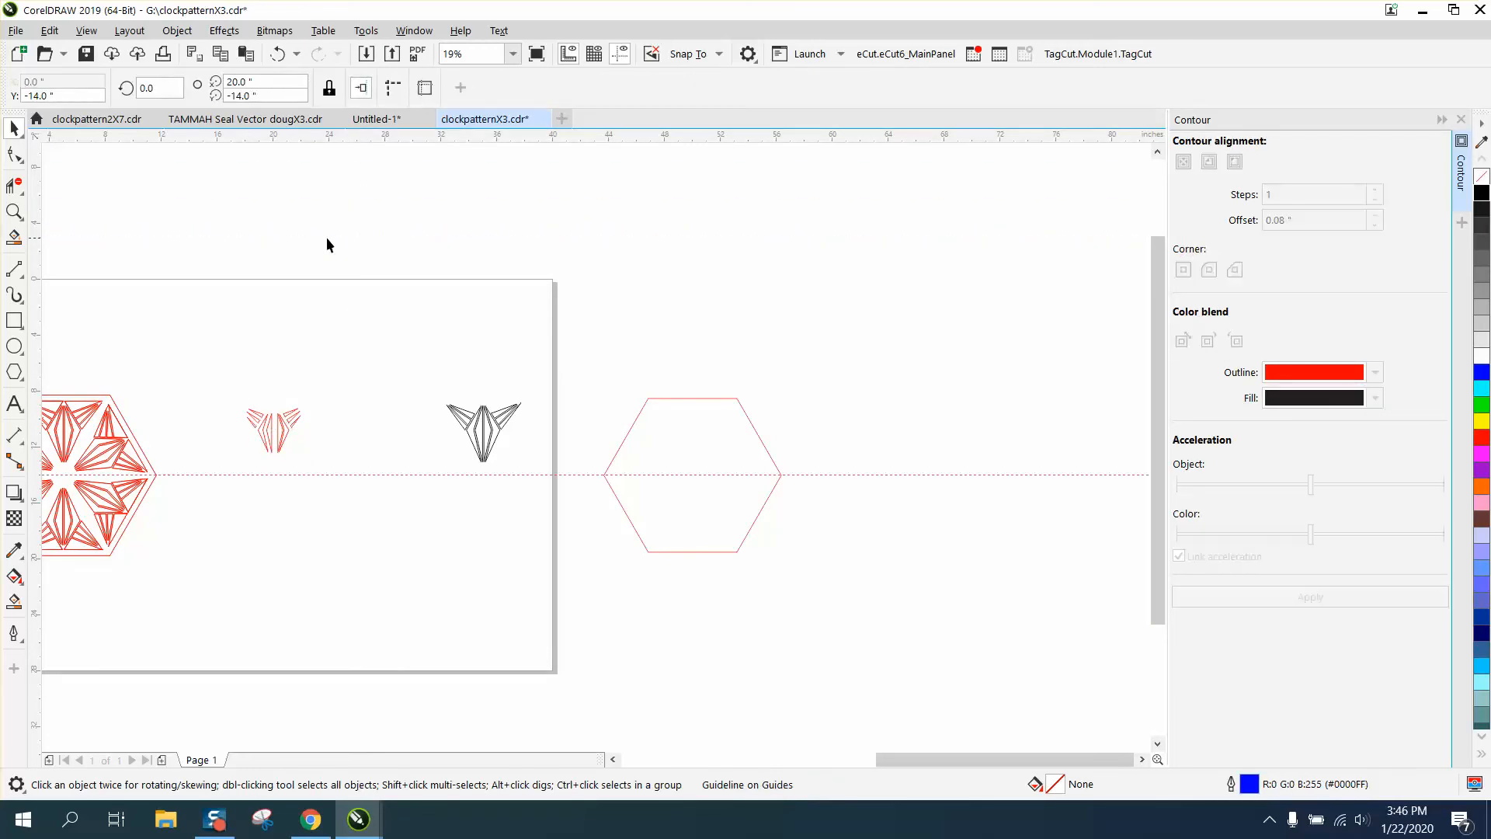
- Add a vertical guideline centred on the page, crossing the existing horizontal guideline
drag(30, 258, 187, 270)
key(p)
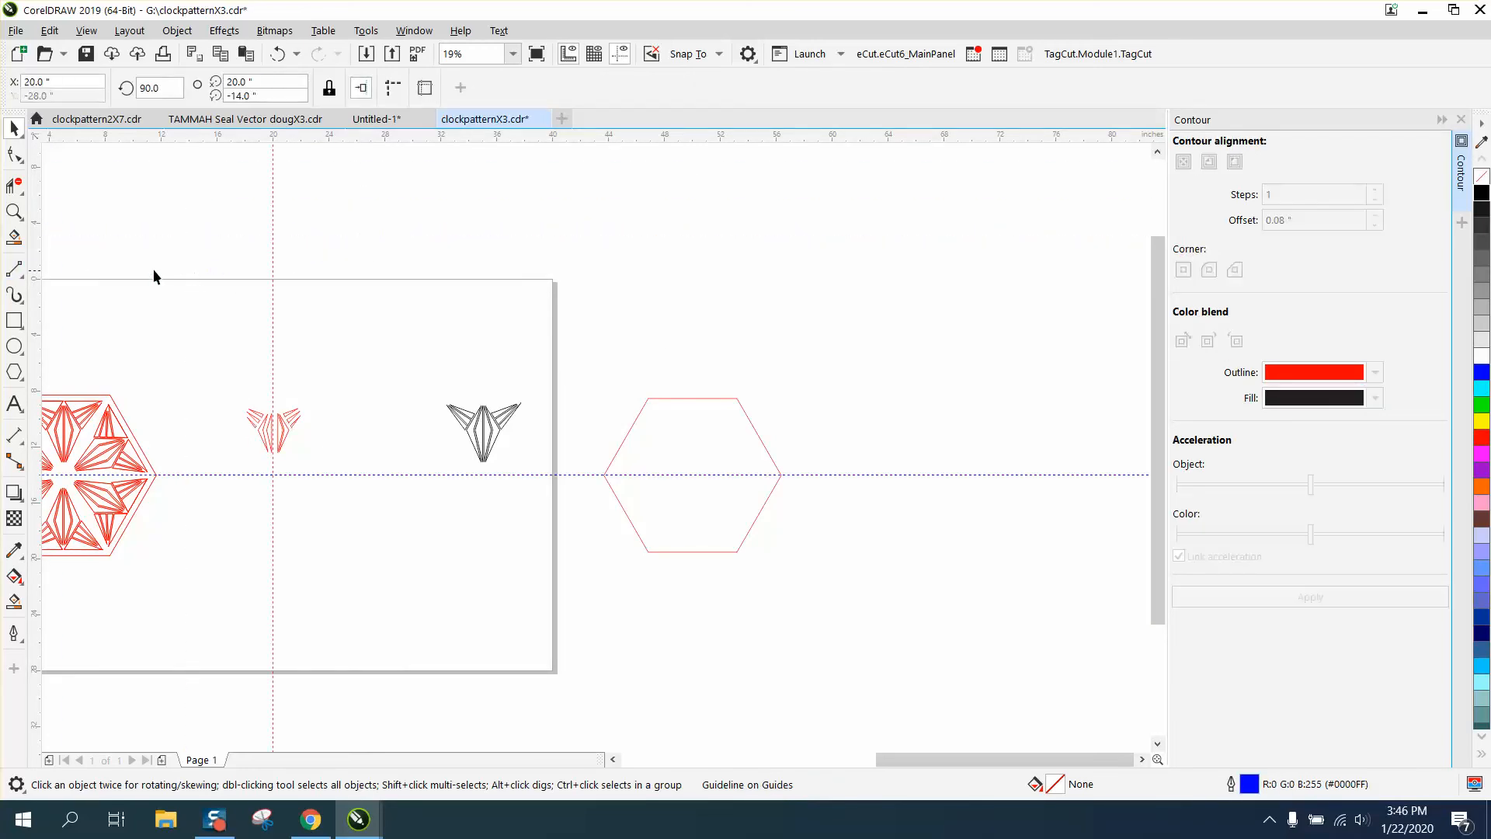
drag(429, 517, 506, 562)
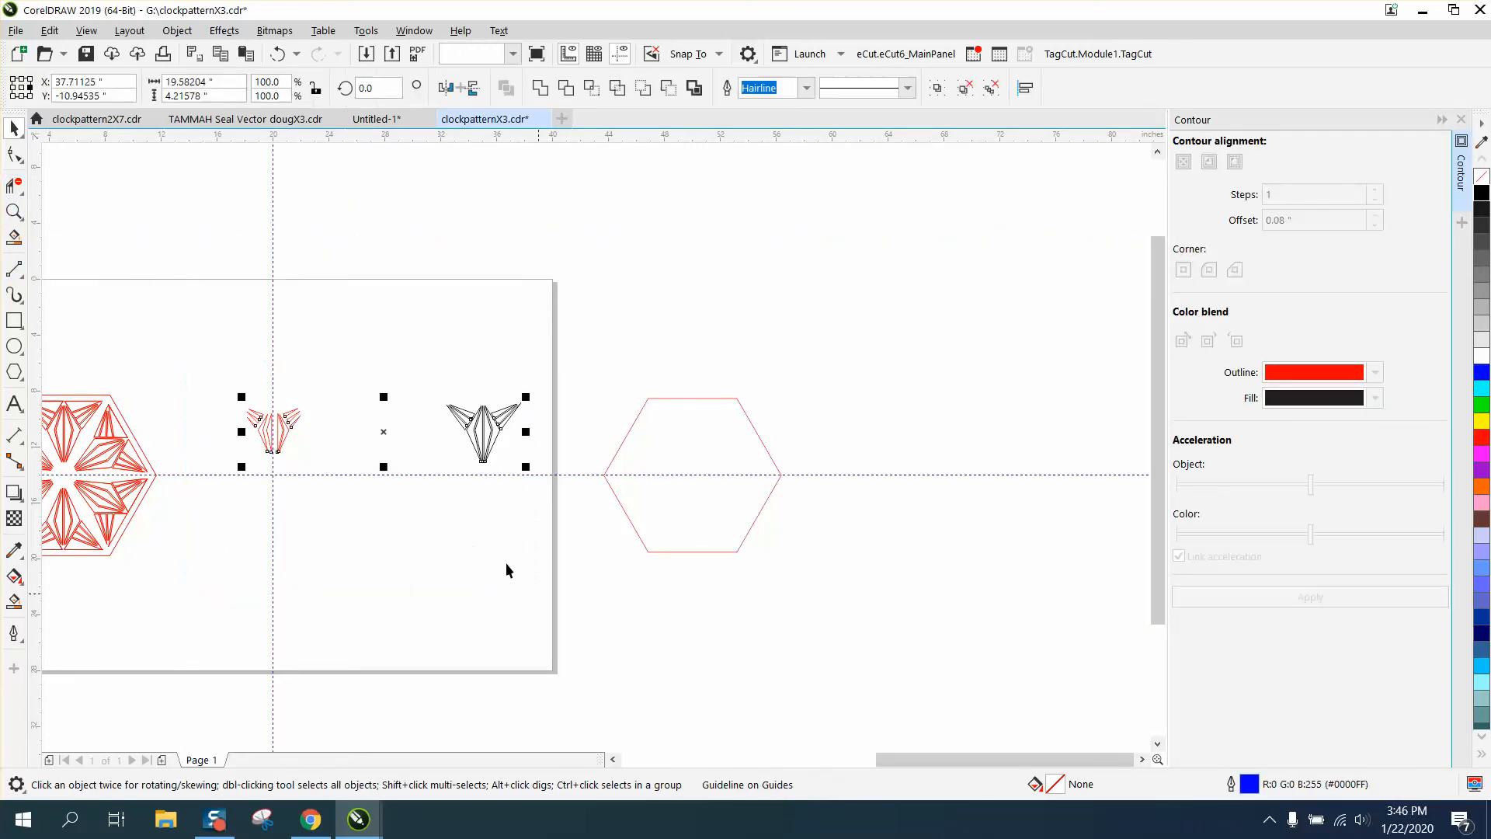
- Select the grouped red motif and place its centre of rotation on the intersection of the two guidelines
click(14, 211)
drag(201, 347, 548, 592)
click(14, 128)
click(361, 333)
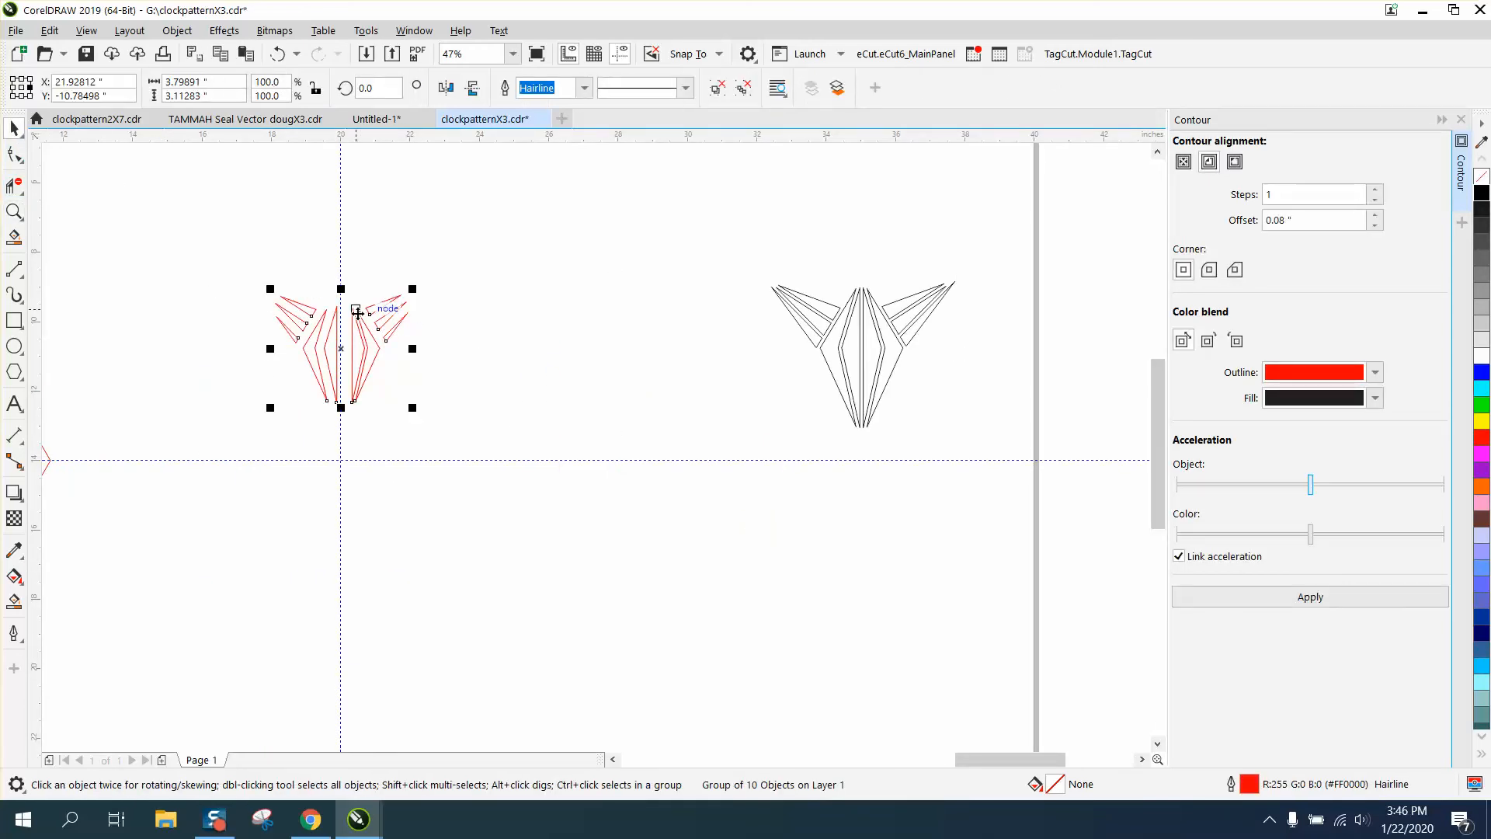
click(336, 356)
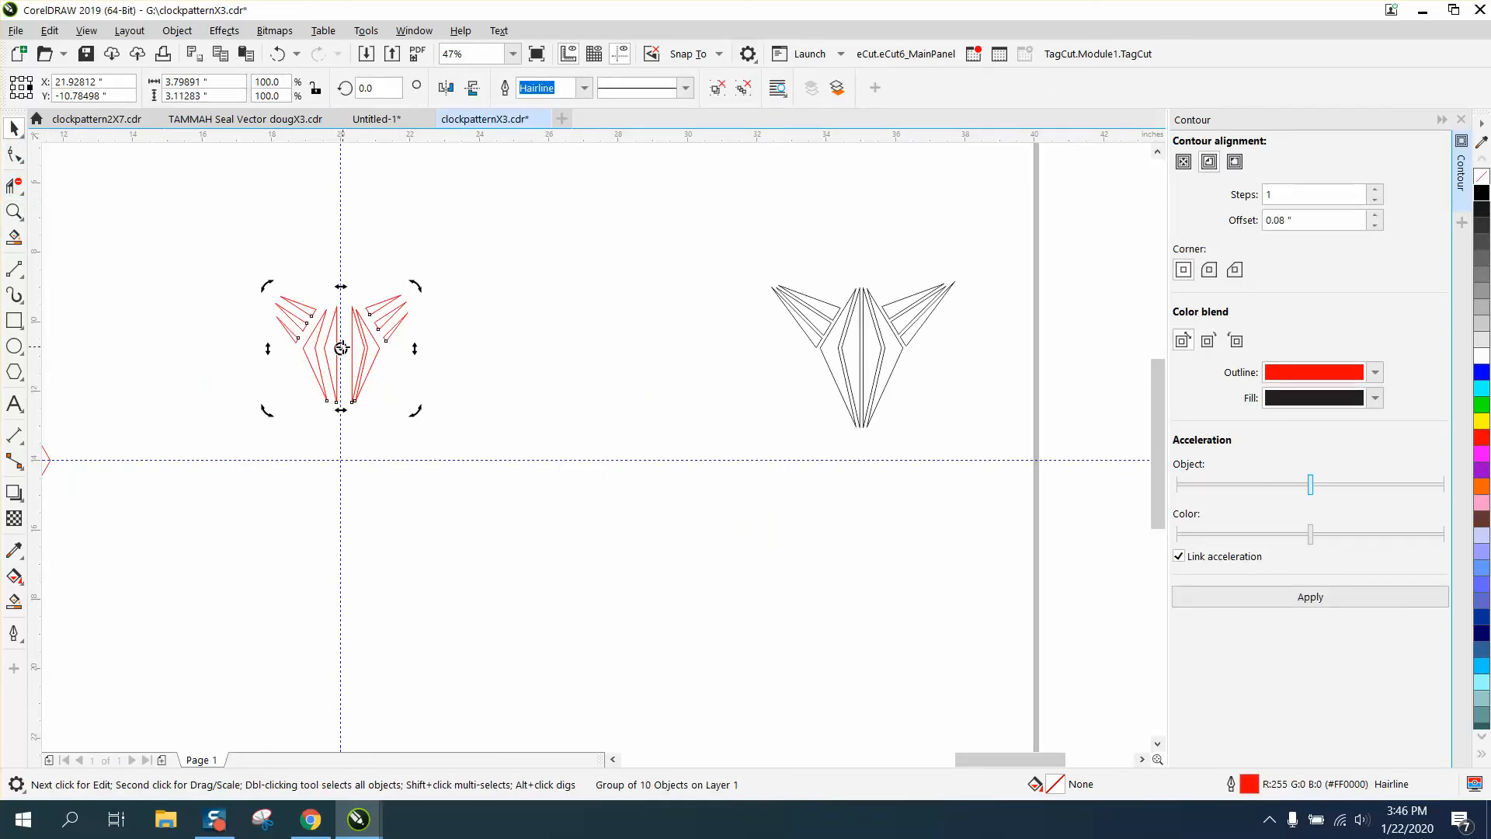
click(375, 491)
click(357, 369)
click(358, 369)
- Create copies of the red motif rotated to 60 and 120 degrees about the guideline intersection
drag(369, 87, 315, 91)
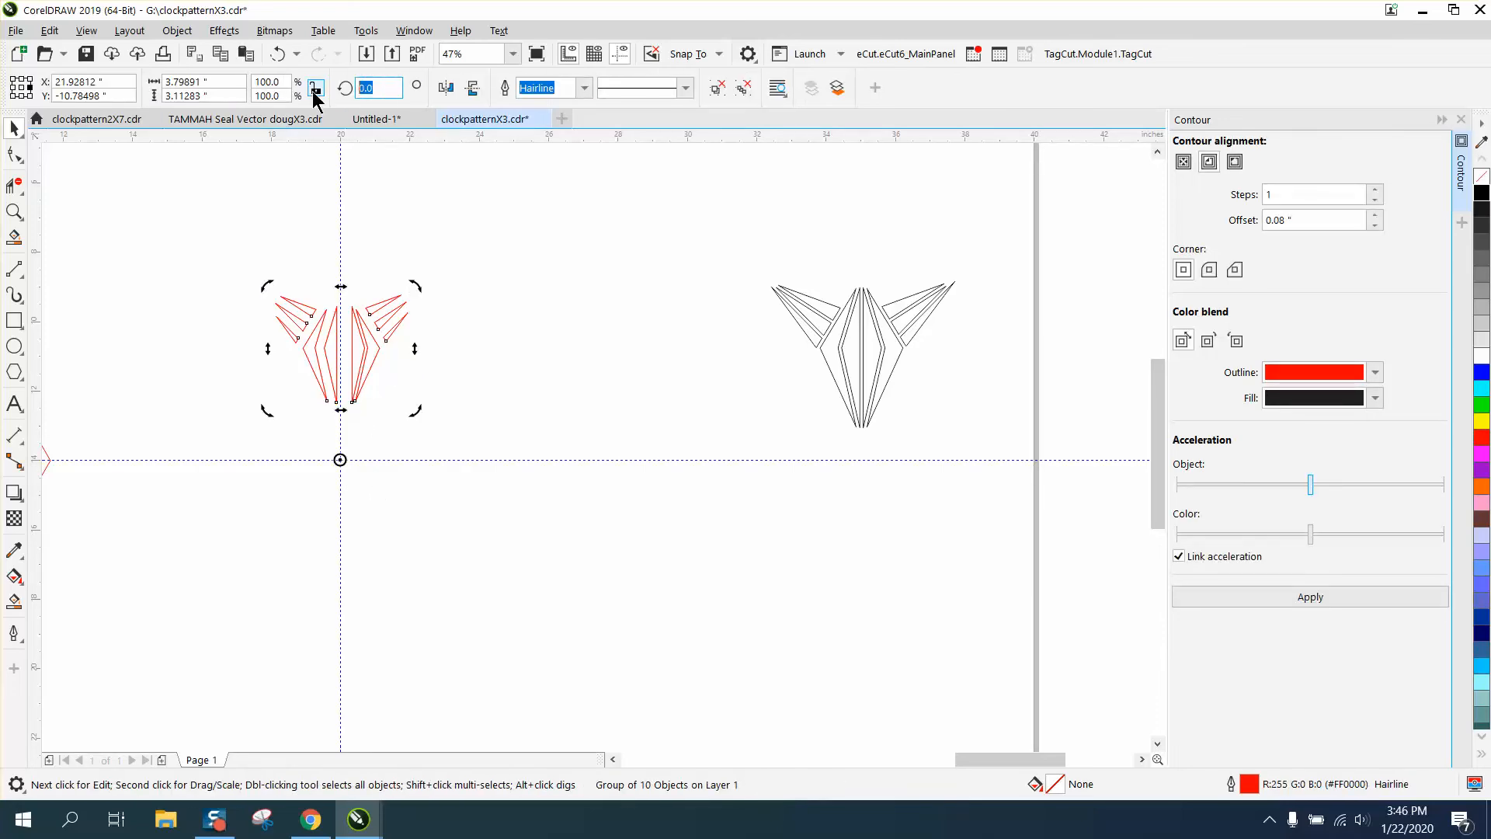
text(60)
key(Return)
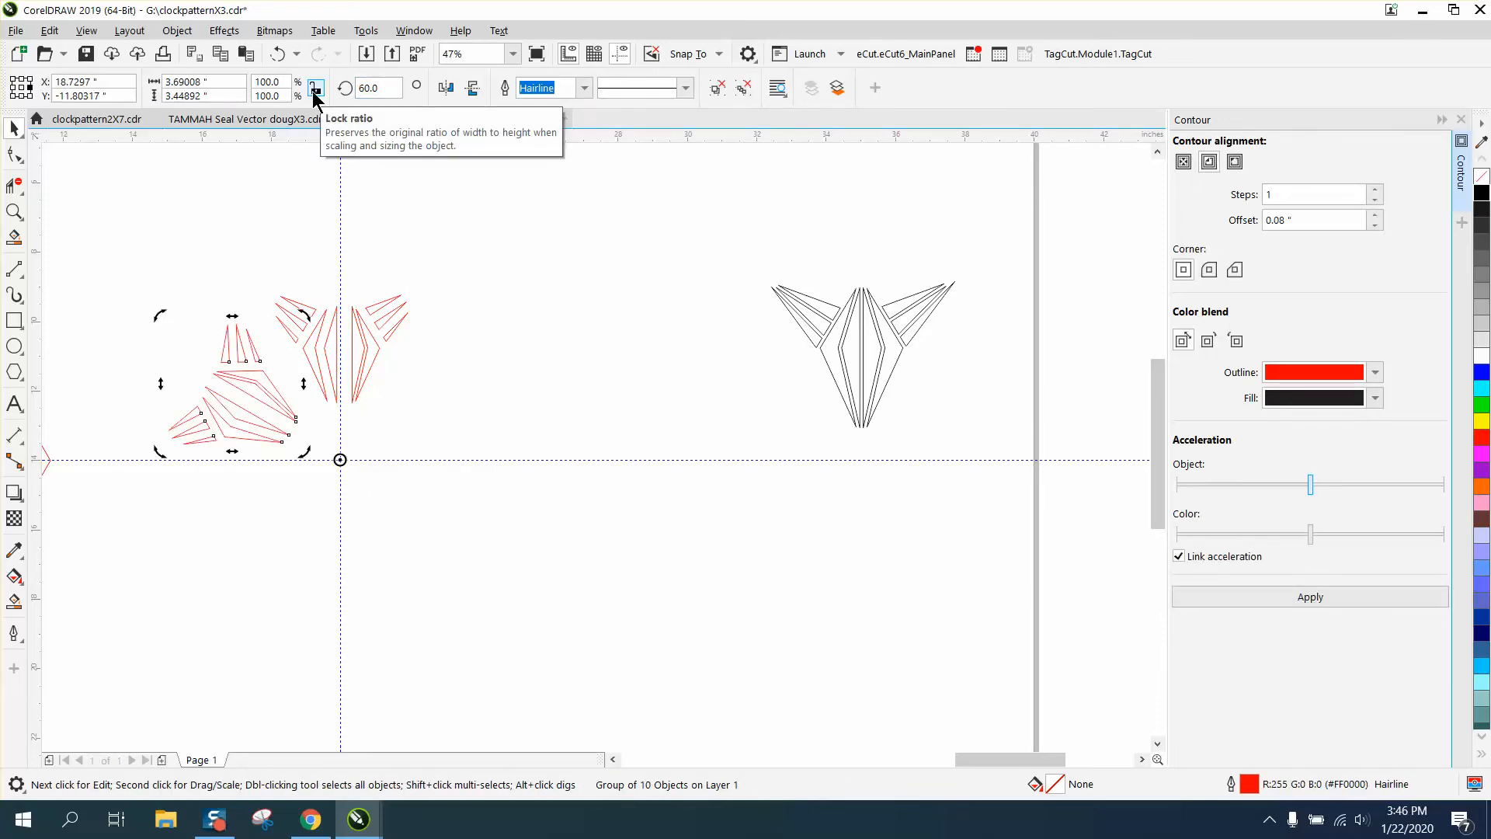
drag(382, 87, 331, 98)
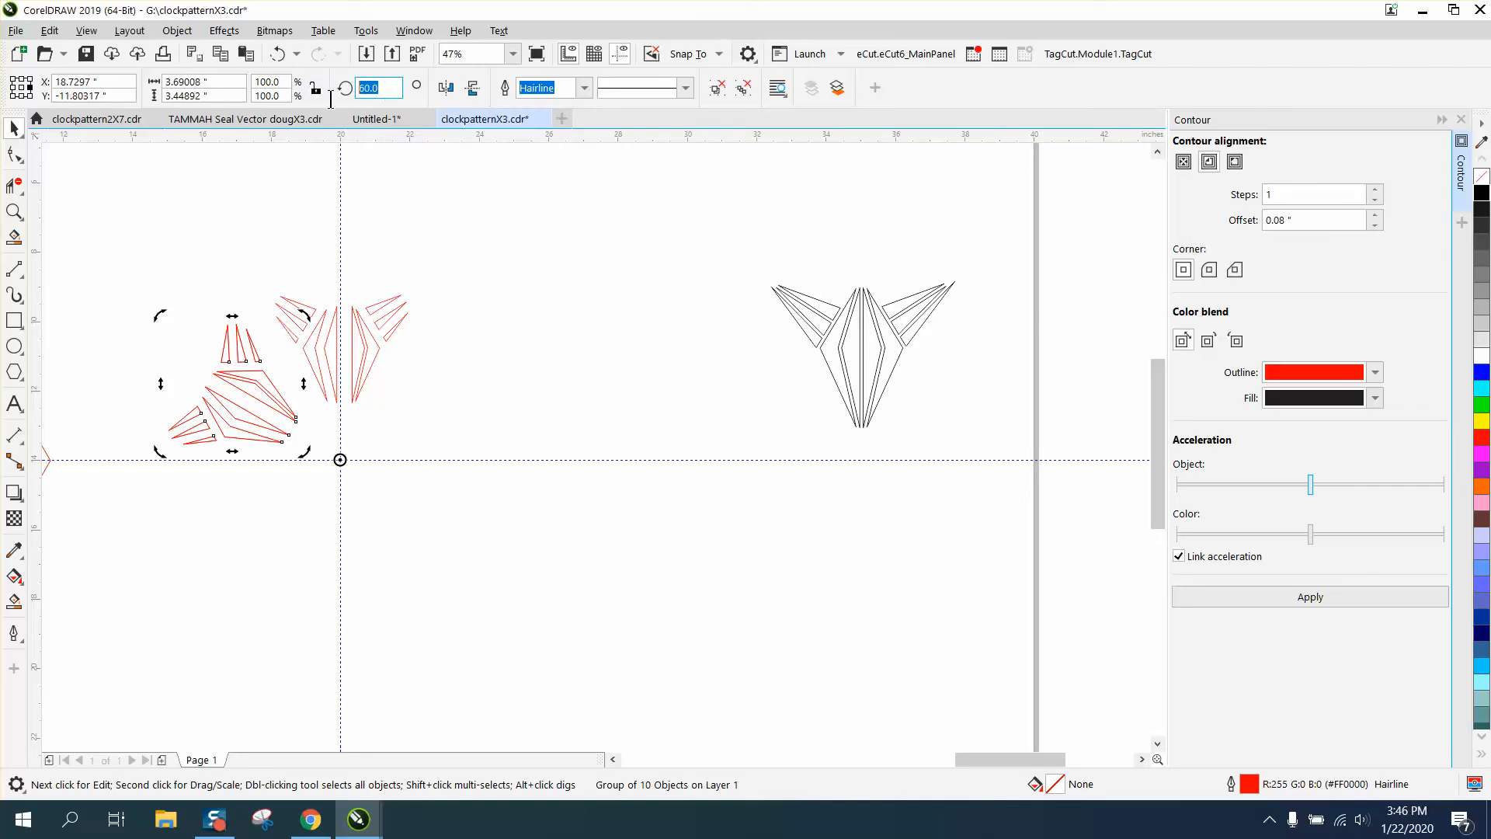
text(120)
key(Return)
click(339, 207)
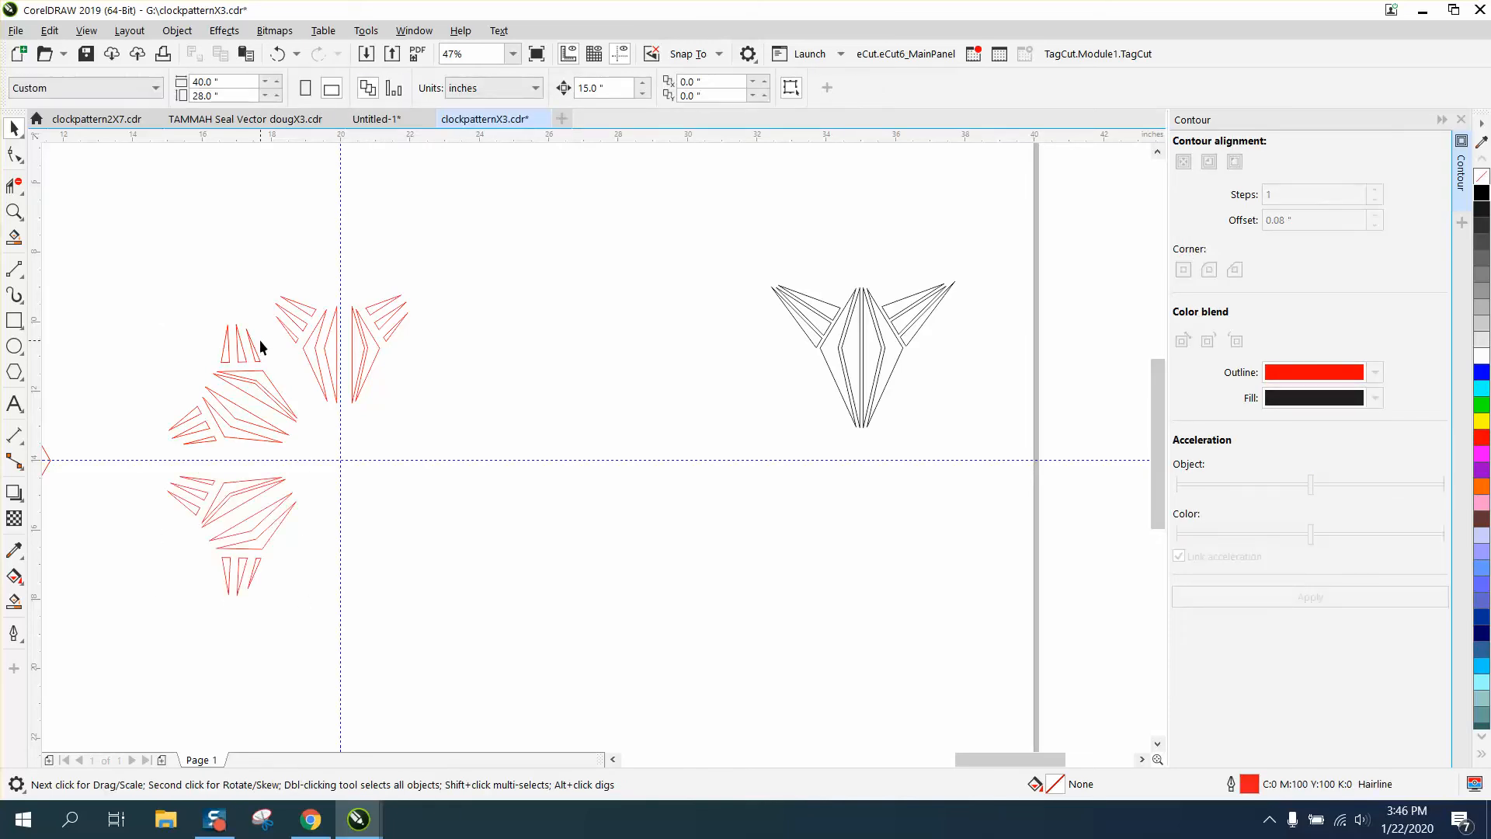
- Create a copy of the 120-degree motif at 180 degrees and repeat the rotated copy twice to complete the six-part ring
click(275, 530)
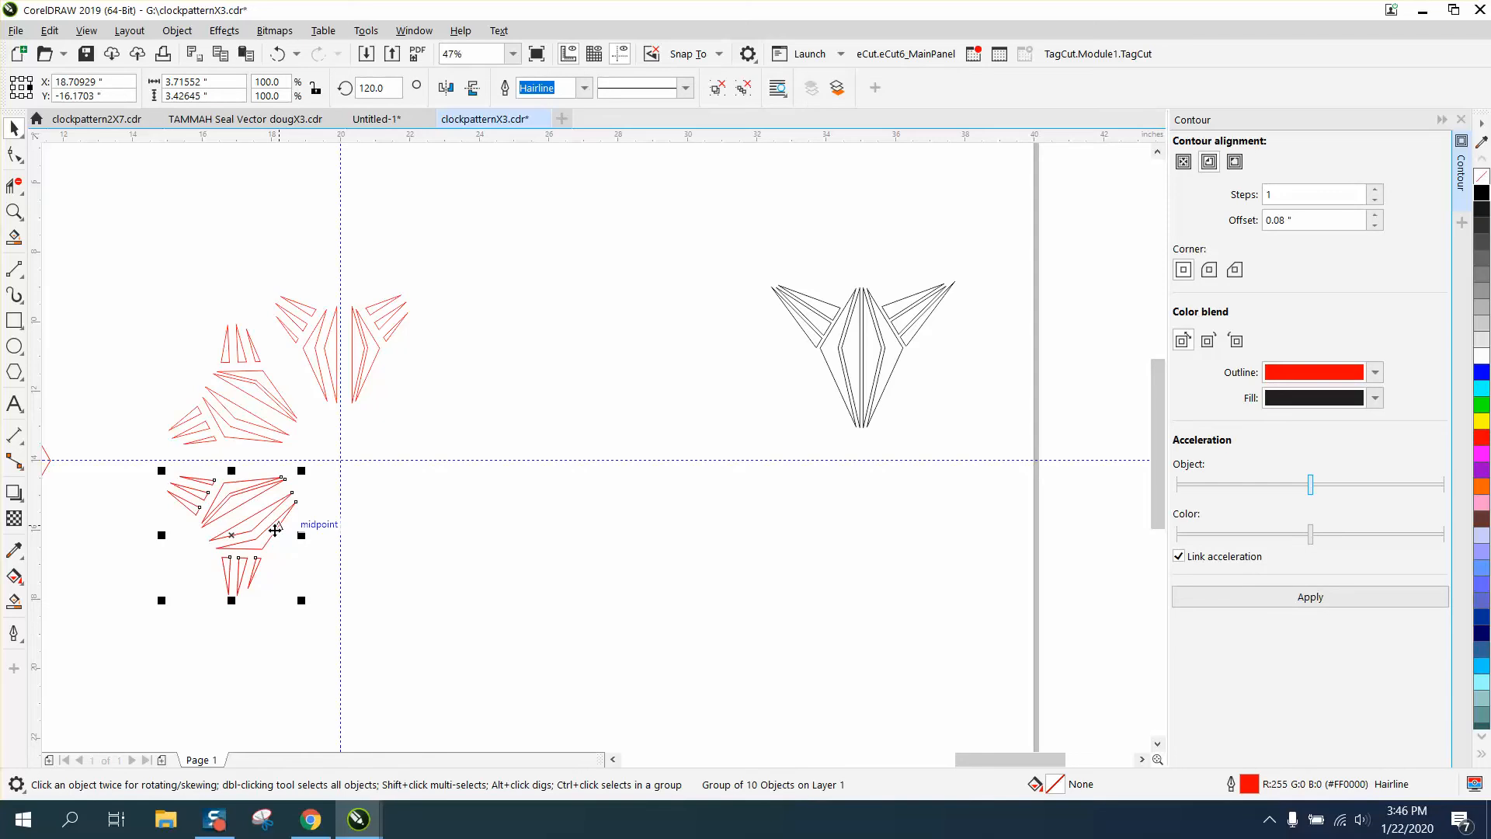
drag(387, 89, 344, 91)
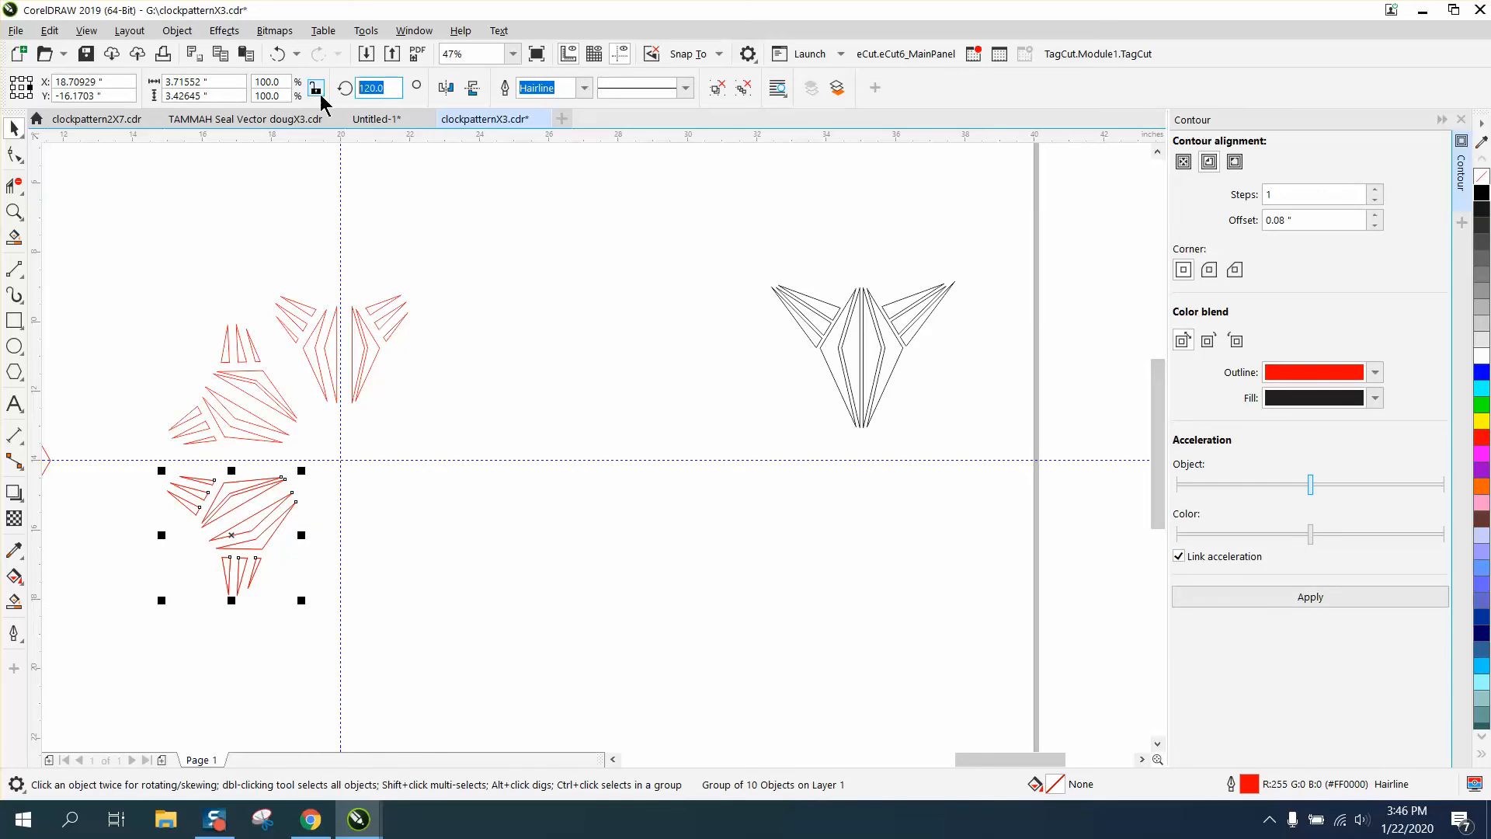
text(17.215)
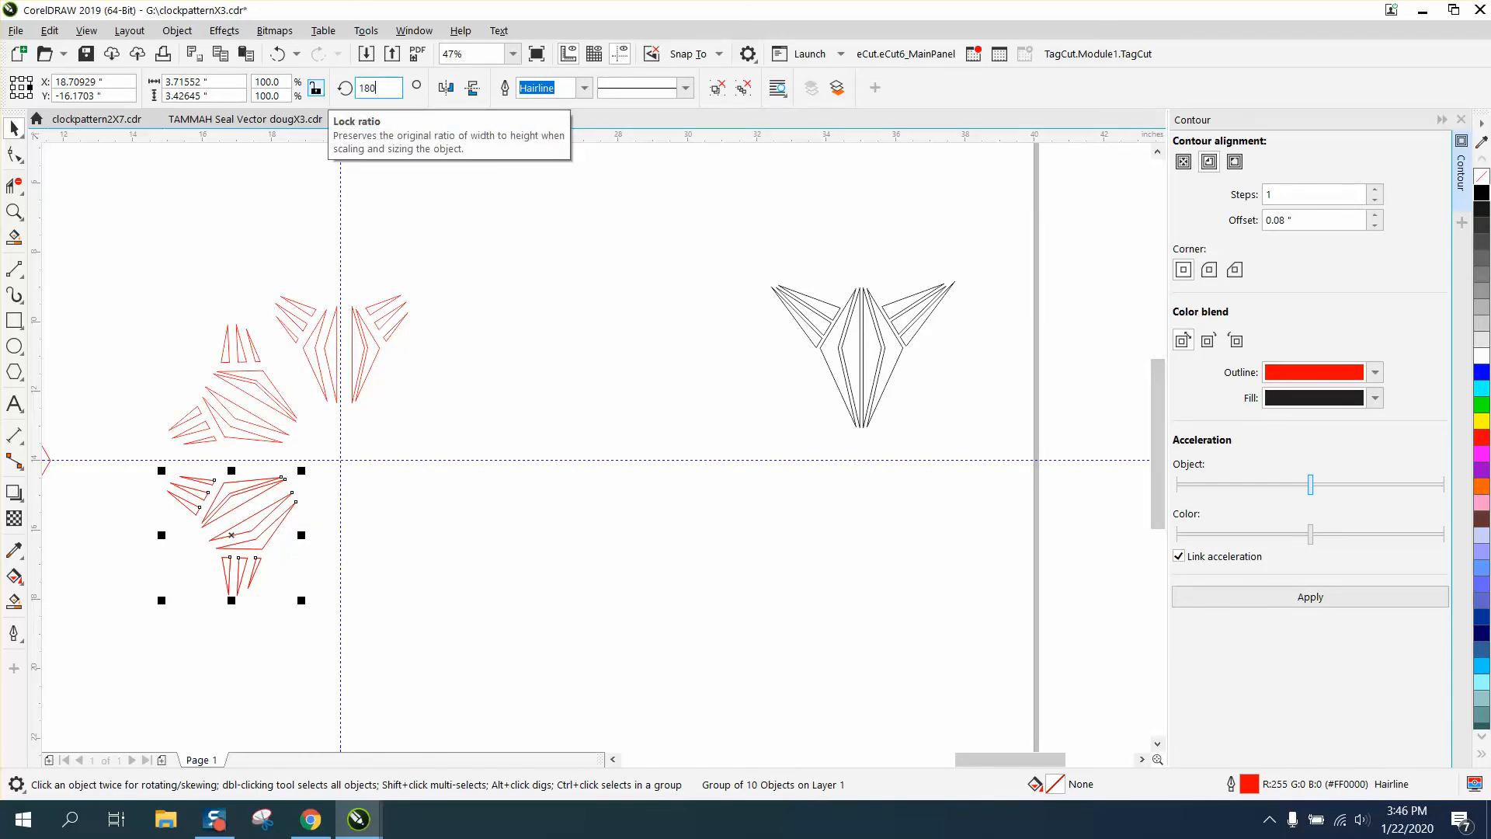
text(0)
key(Return)
key(ctrl+r)
key(ctrl+r)
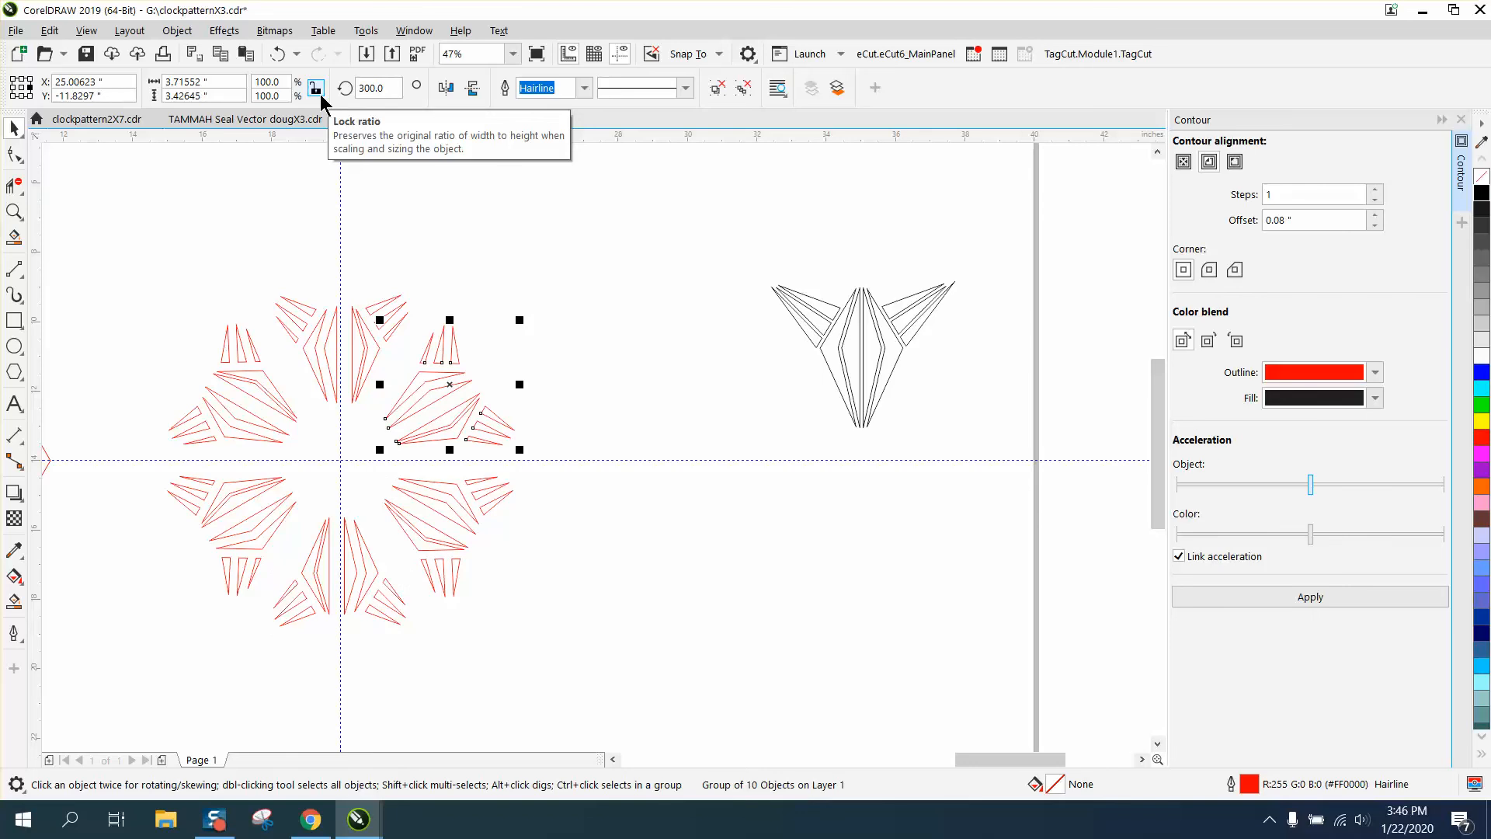
- Select all six red motifs of the ring and group them
drag(88, 271, 325, 528)
drag(640, 664, 639, 663)
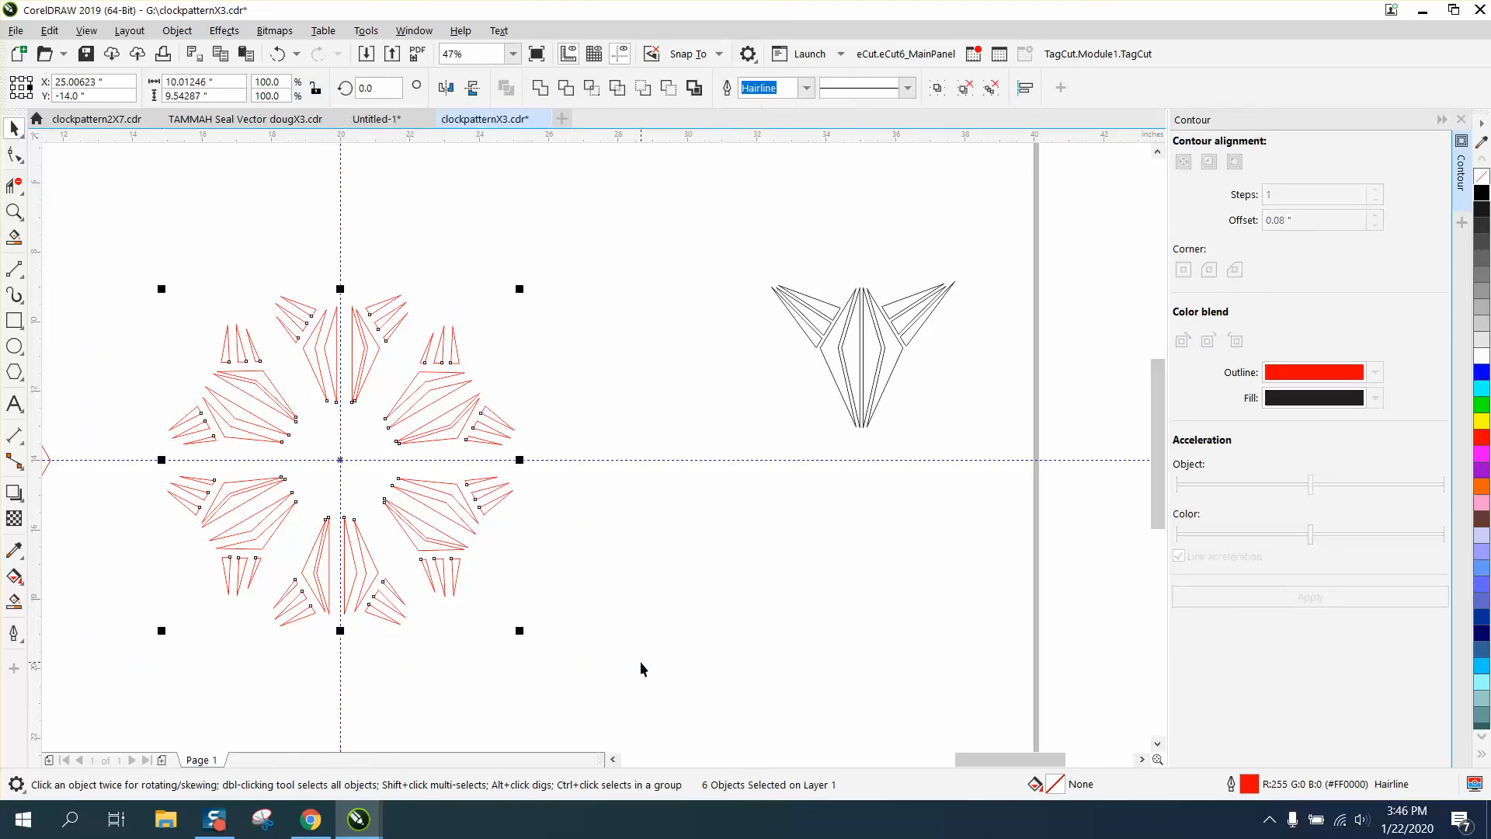
key(ctrl+g)
- Move the empty red hexagon 30 inches left around the motif ring and delete the leftover black motif
scroll(655, 649, down, 2)
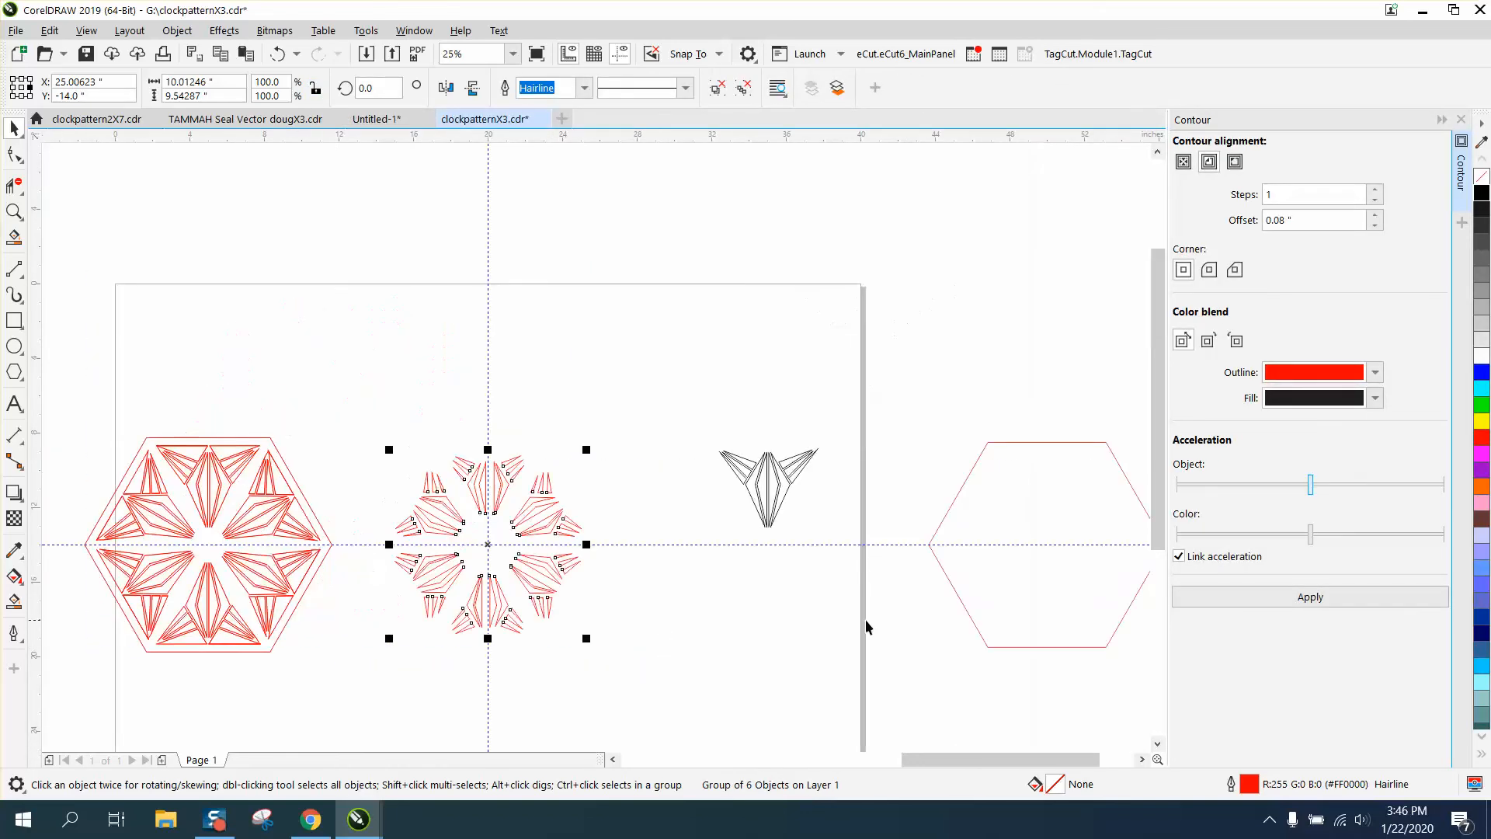
click(968, 607)
click(970, 617)
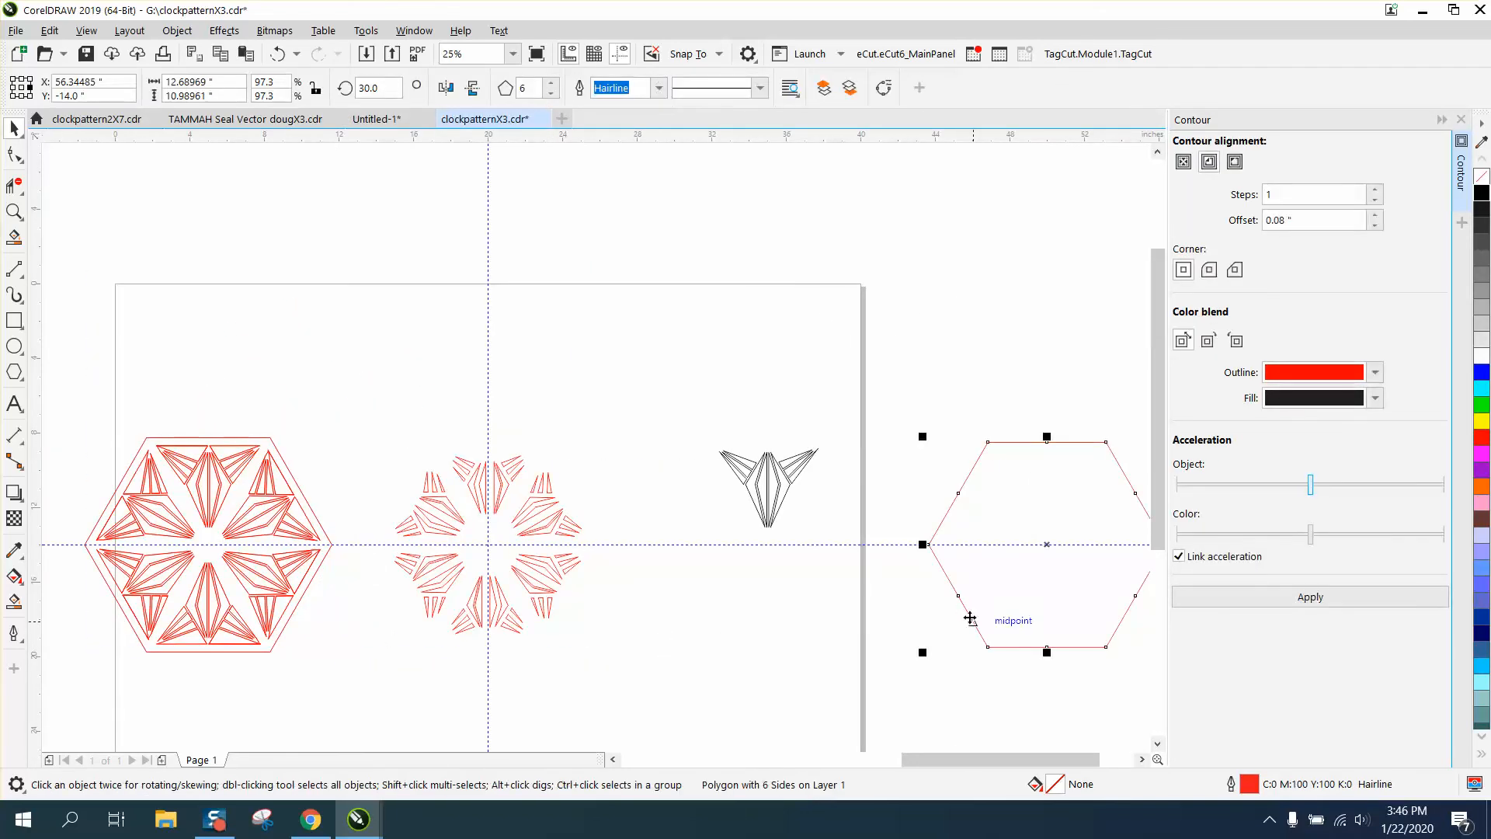
key(Left)
key(Left)
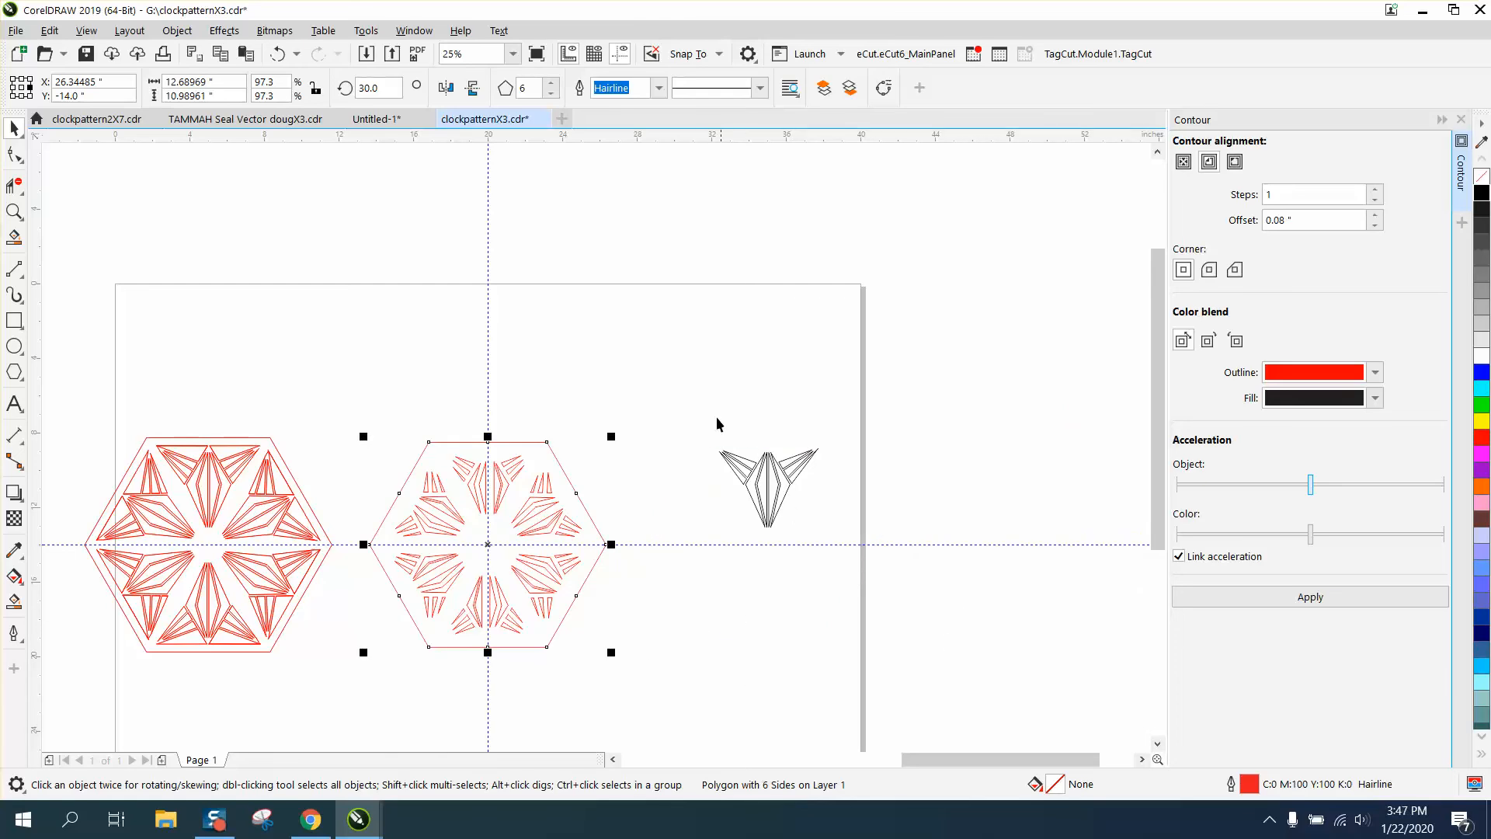
drag(716, 422, 871, 547)
key(Delete)
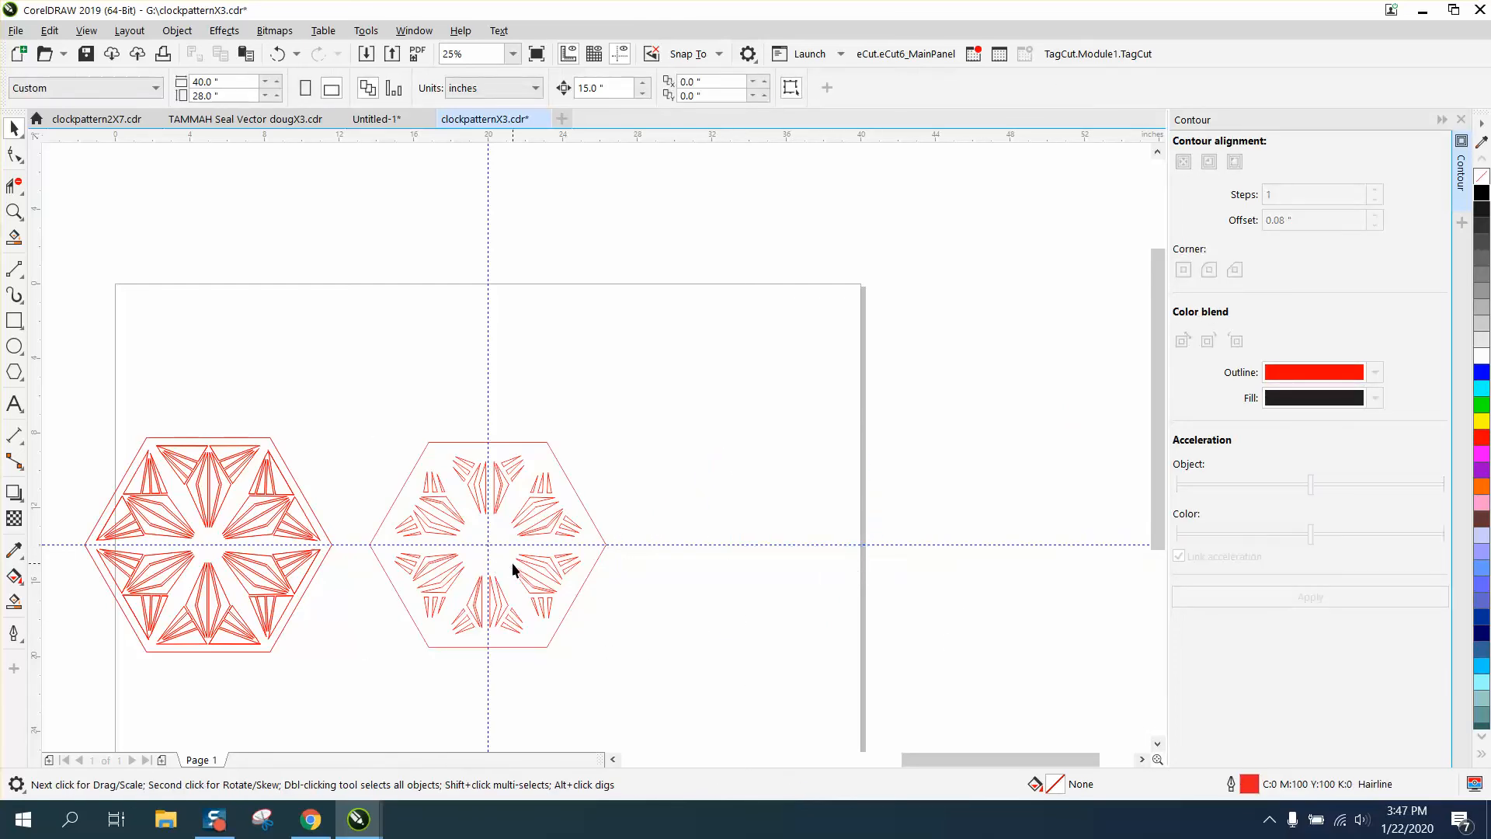
- Duplicate the hexagon around the motif ring 15 inches to the right and fill the copy with cyan
click(469, 441)
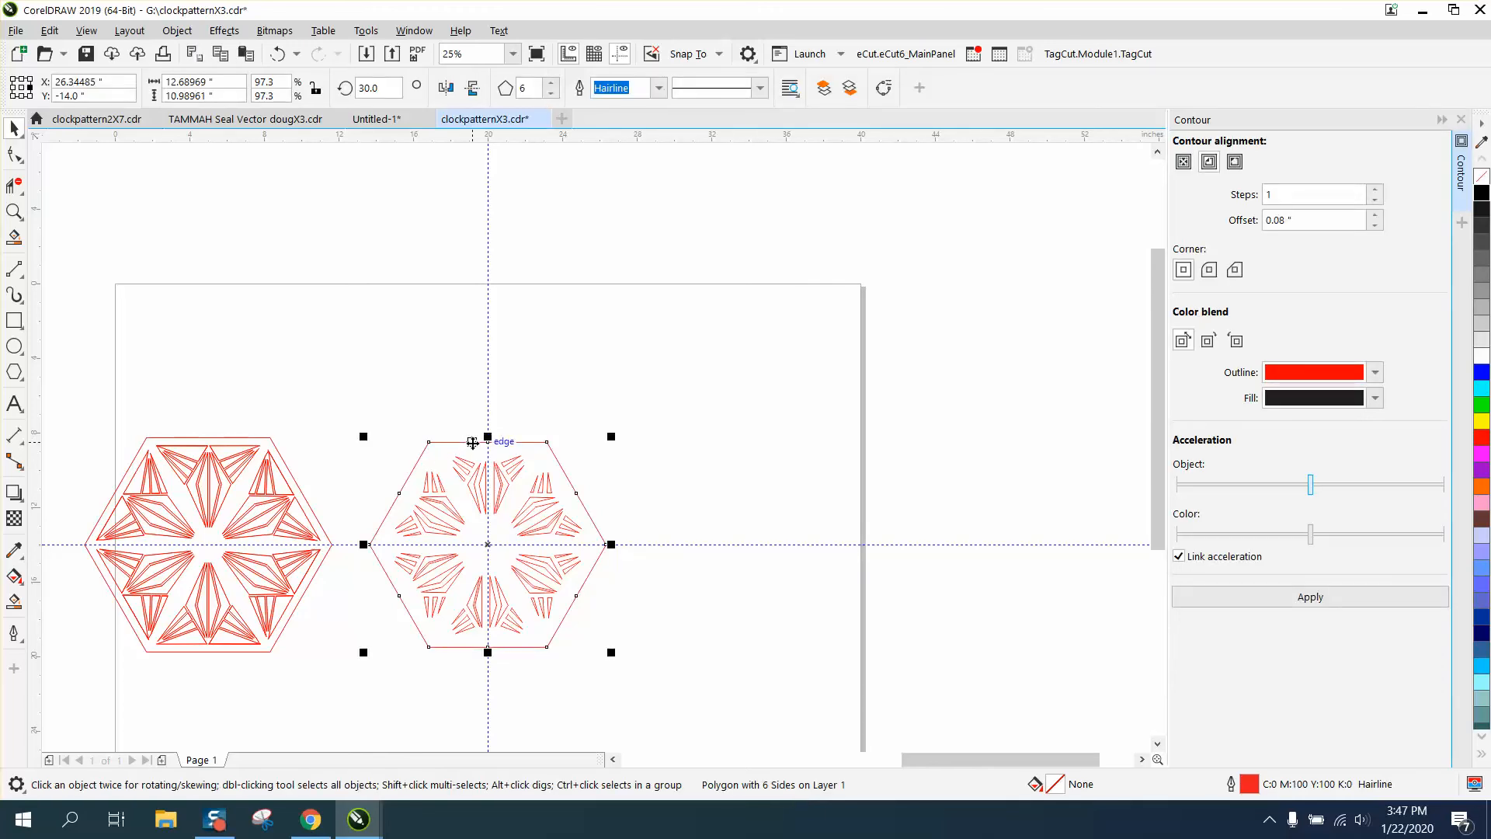
key(ctrl+d)
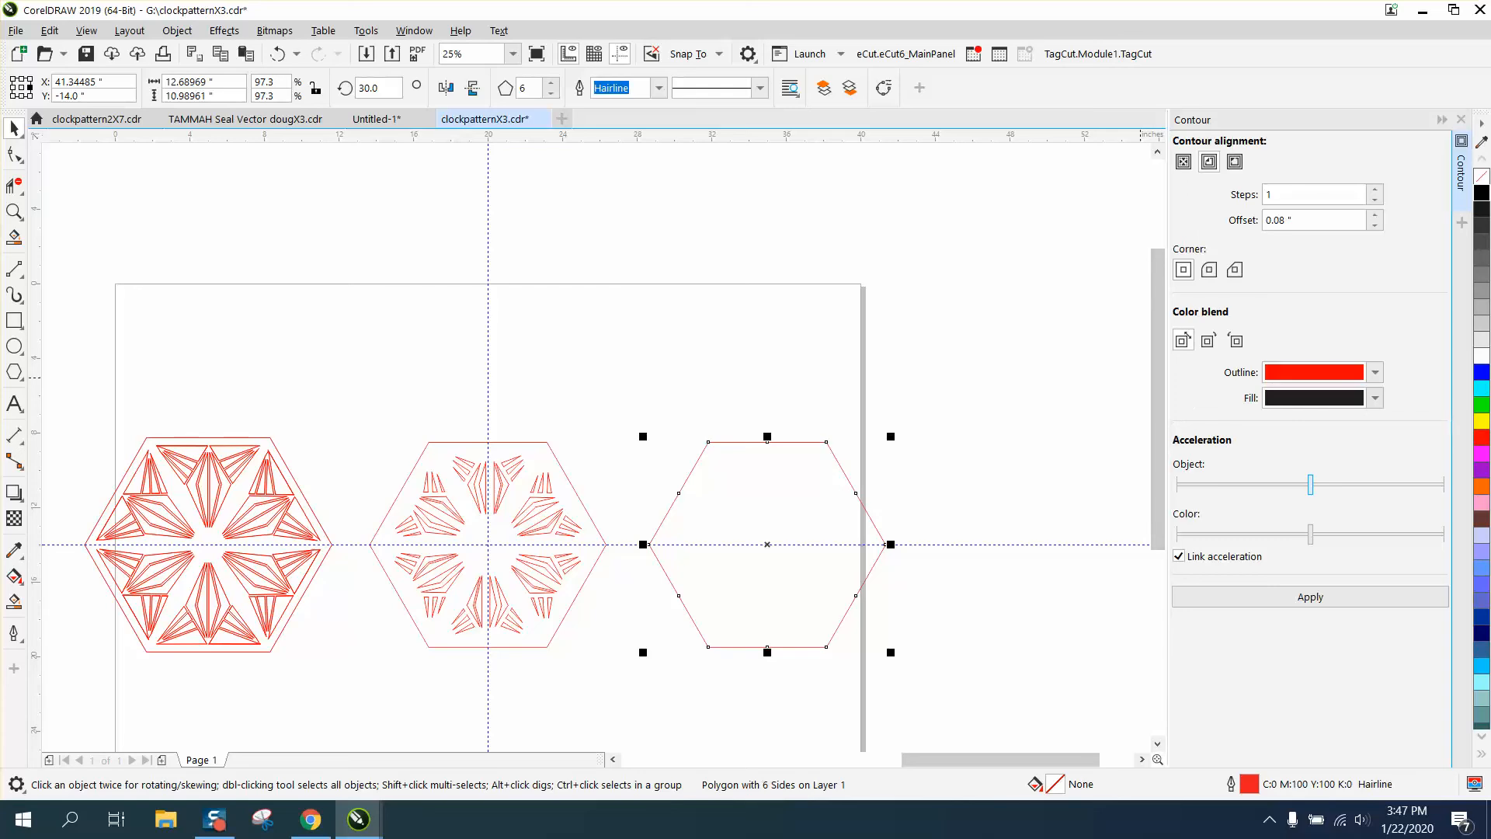
click(1481, 387)
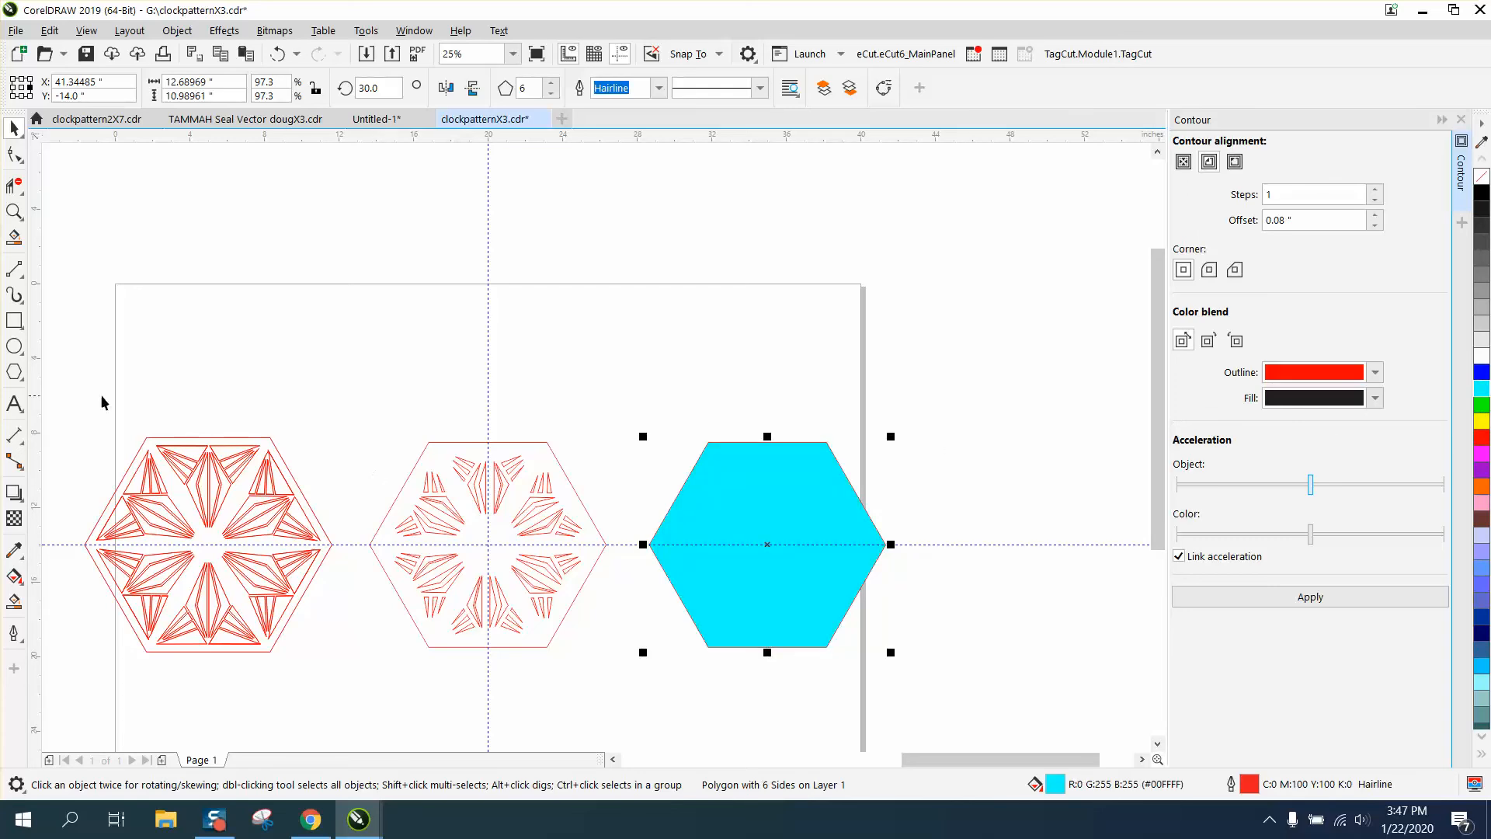
- Smart-fill the area between the middle hexagon and its motifs with light blue #6666FF and no outline
click(14, 601)
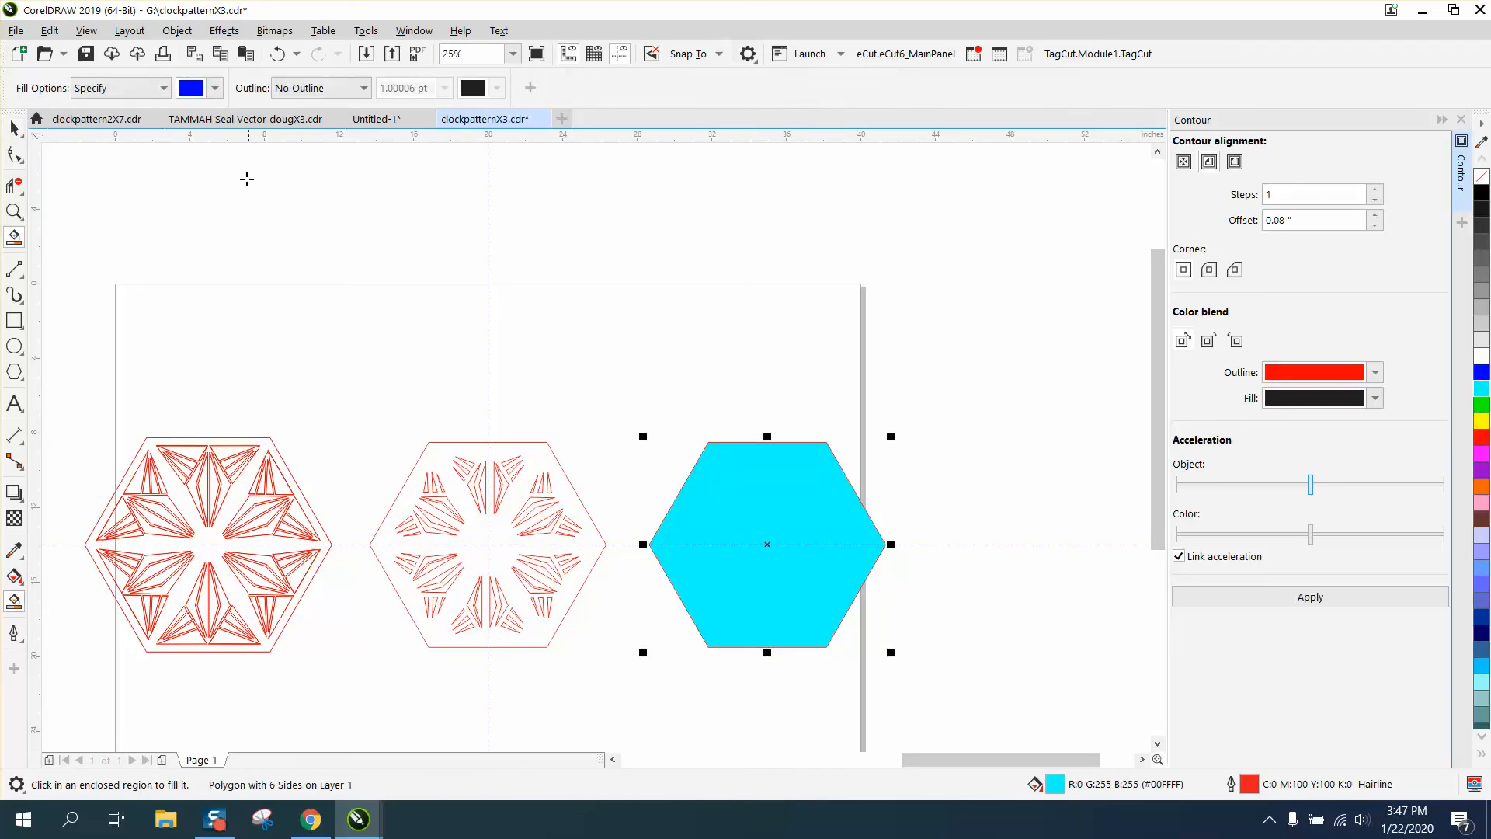
click(215, 88)
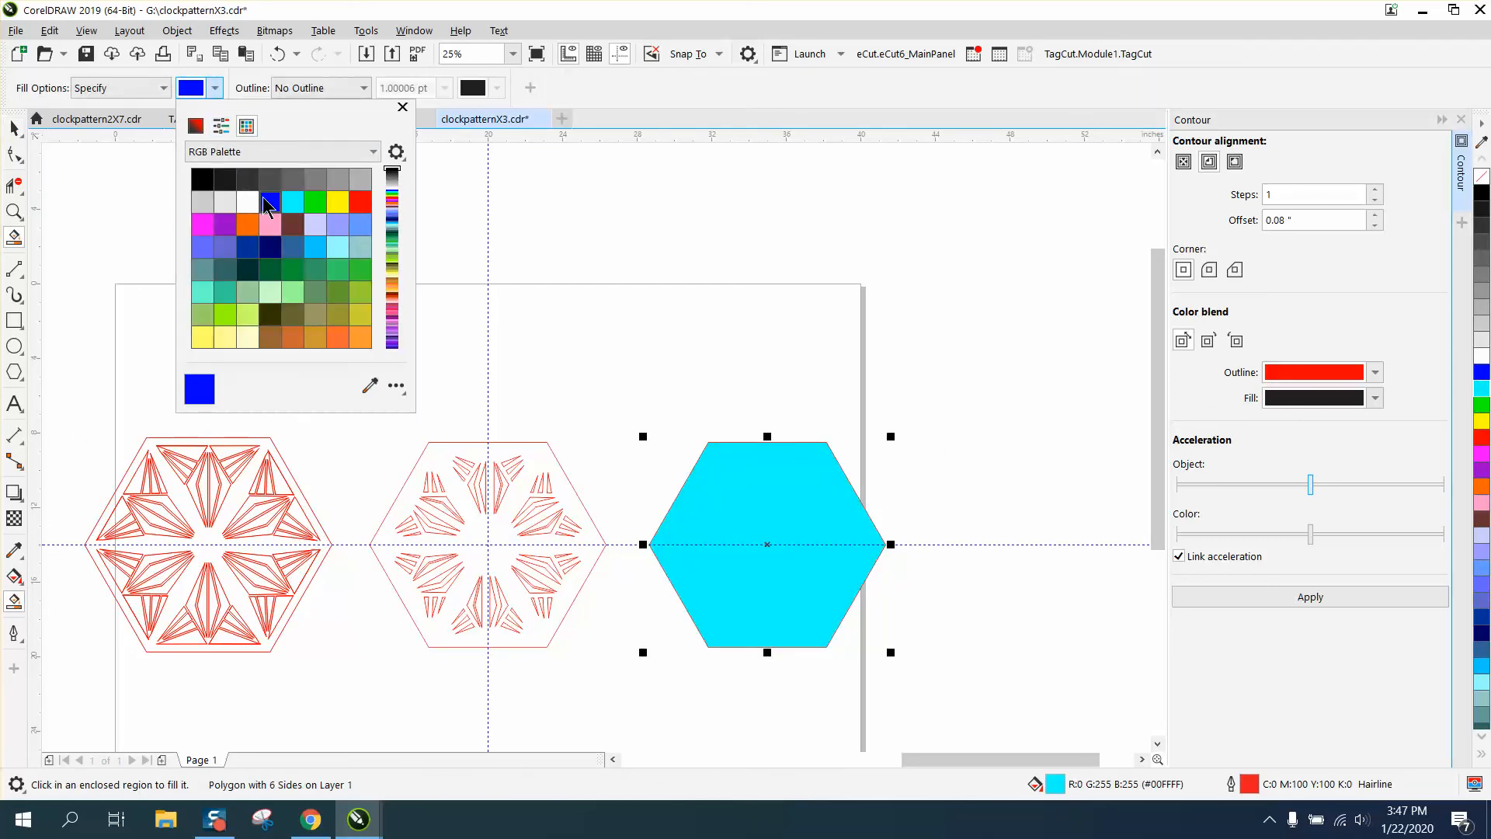
click(202, 246)
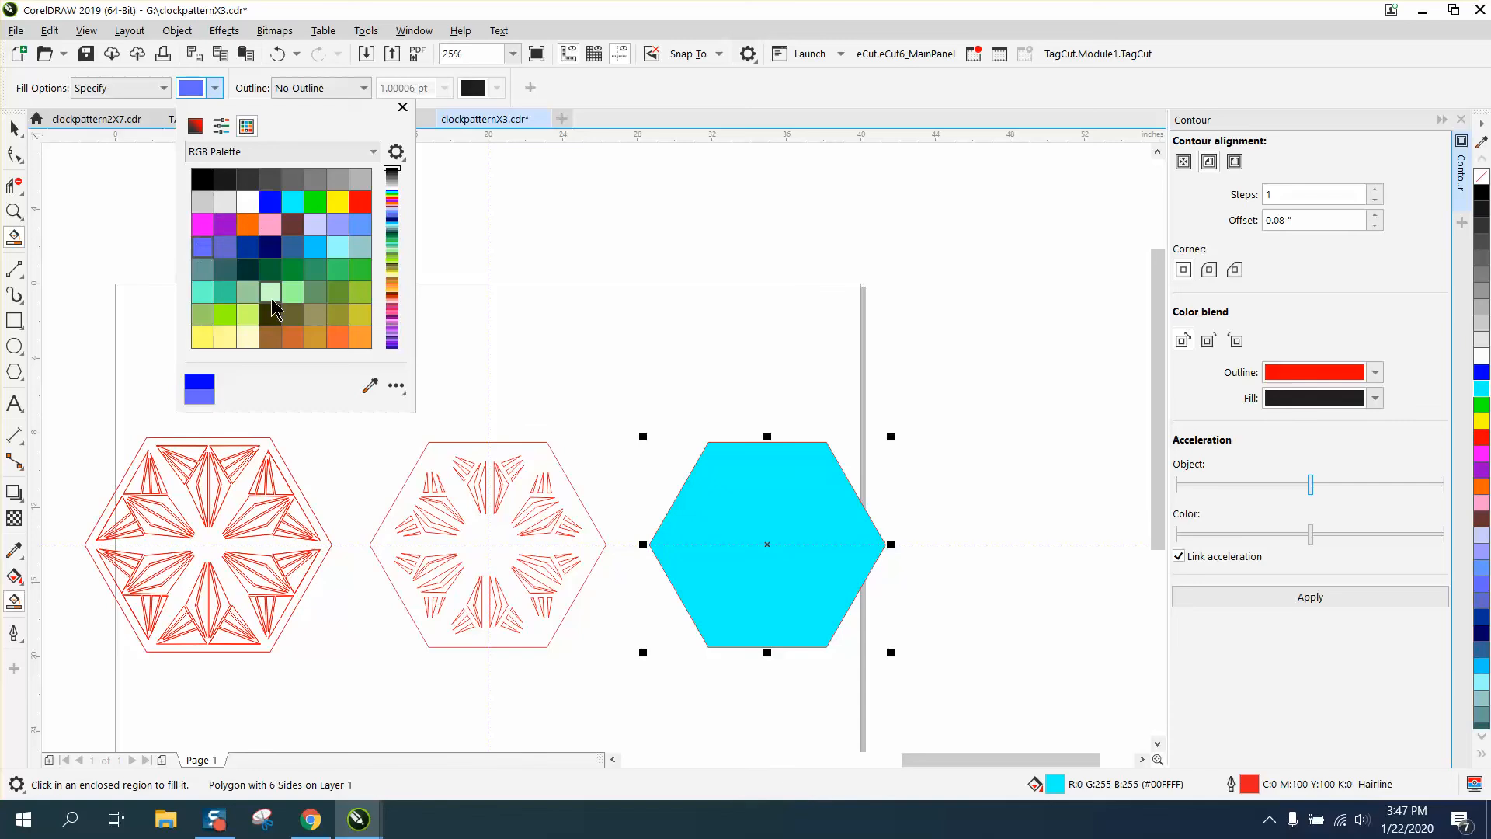
click(433, 448)
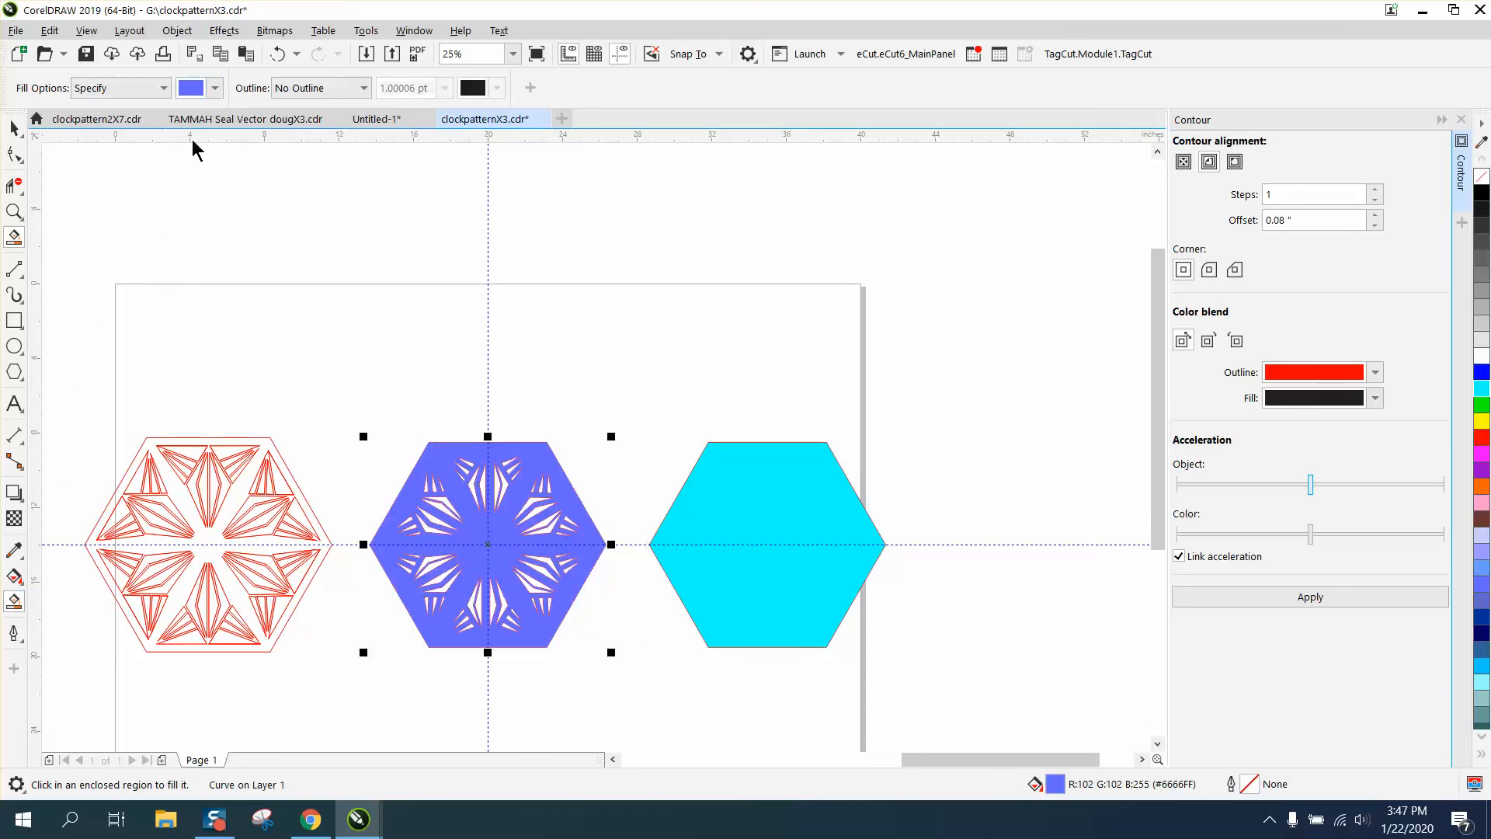
- Smart-fill the framework of the original hexagonal pattern with blue #0000FF and no outline
click(214, 88)
click(269, 206)
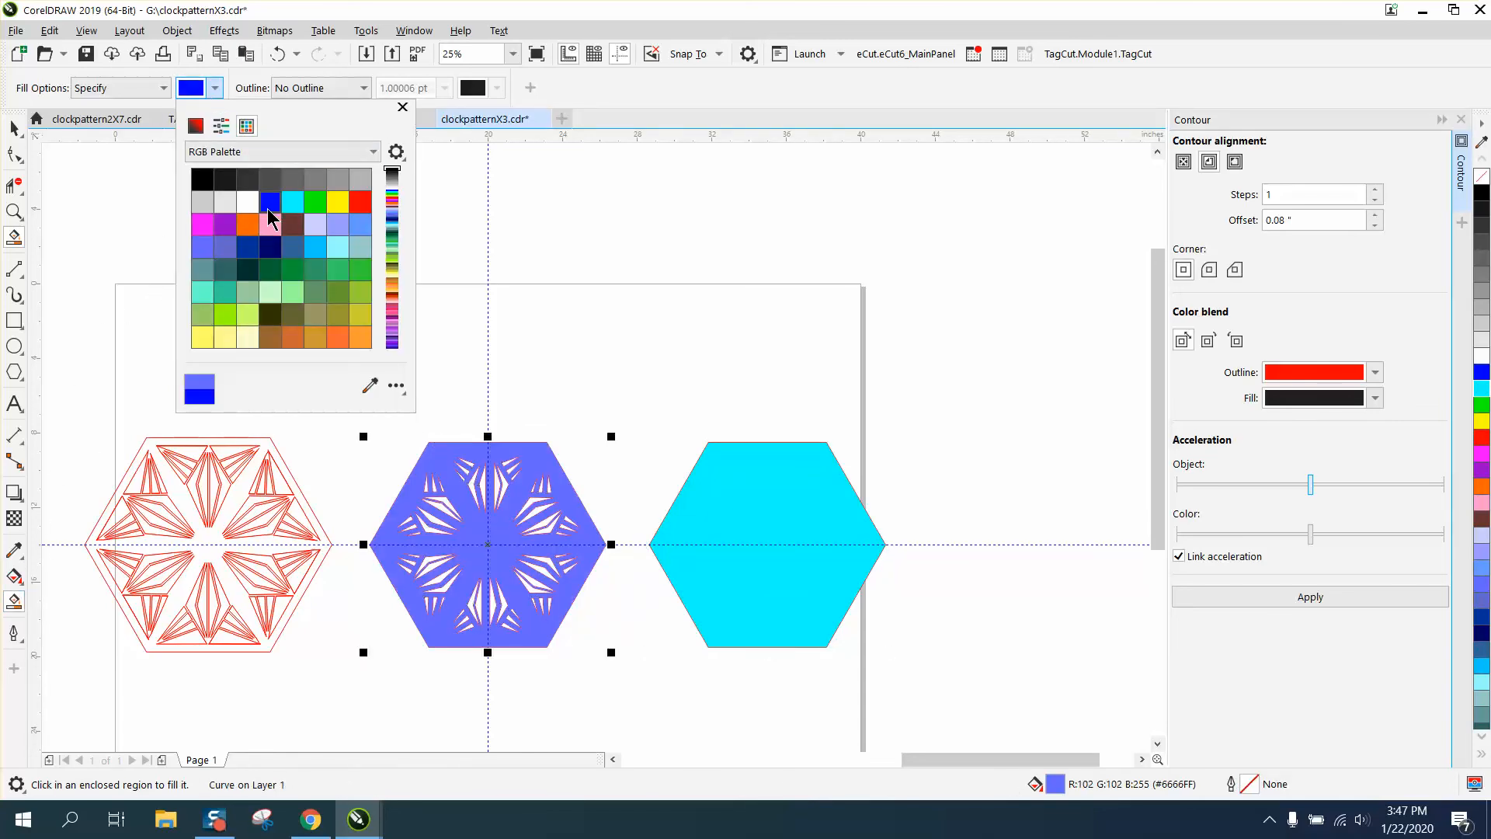
click(265, 441)
click(264, 444)
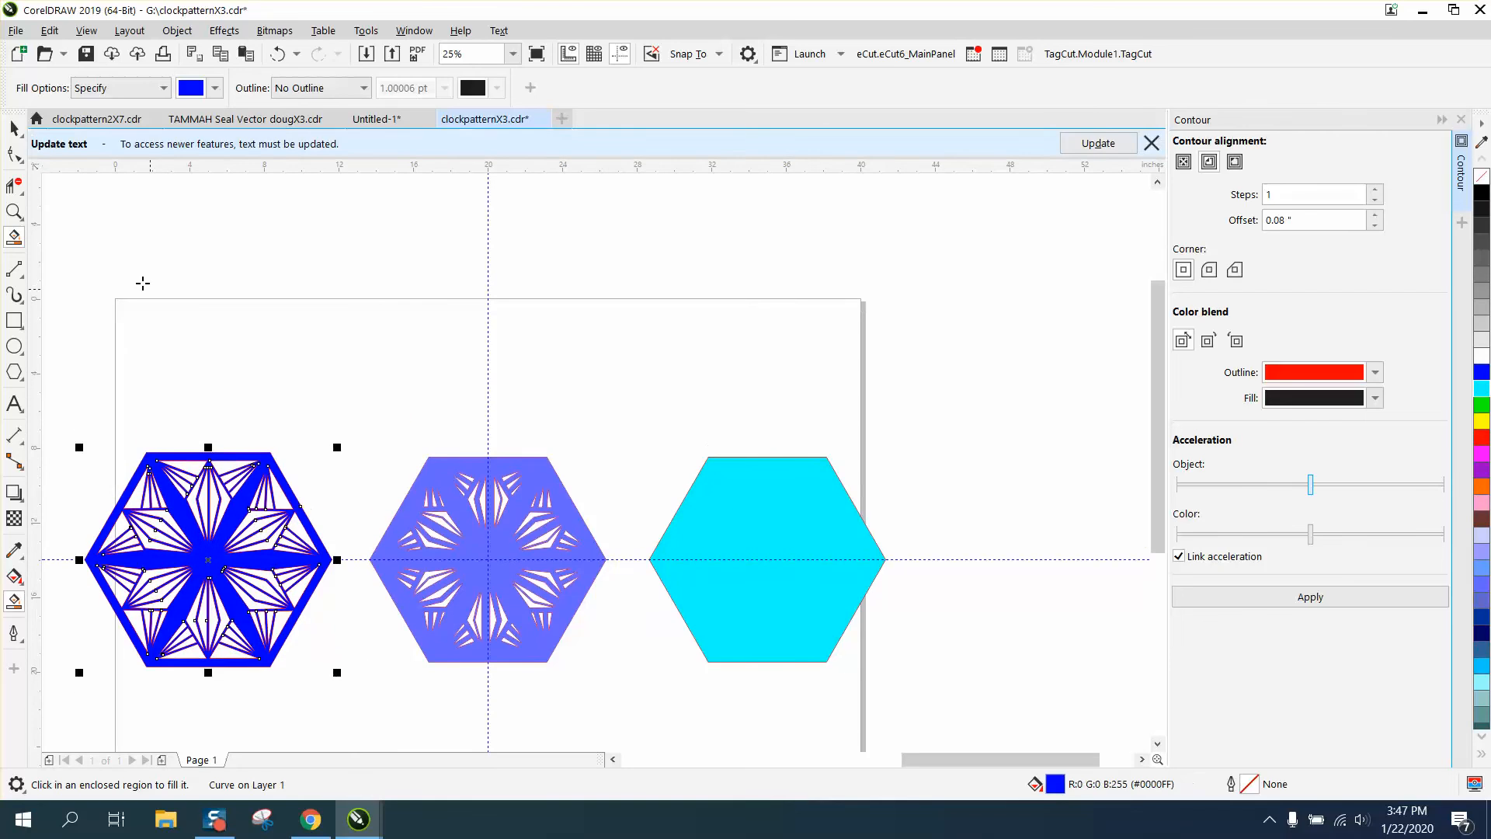
- Move the cyan hexagon 15 inches left behind the light blue cutout and dismiss the text update notice
click(14, 128)
click(705, 547)
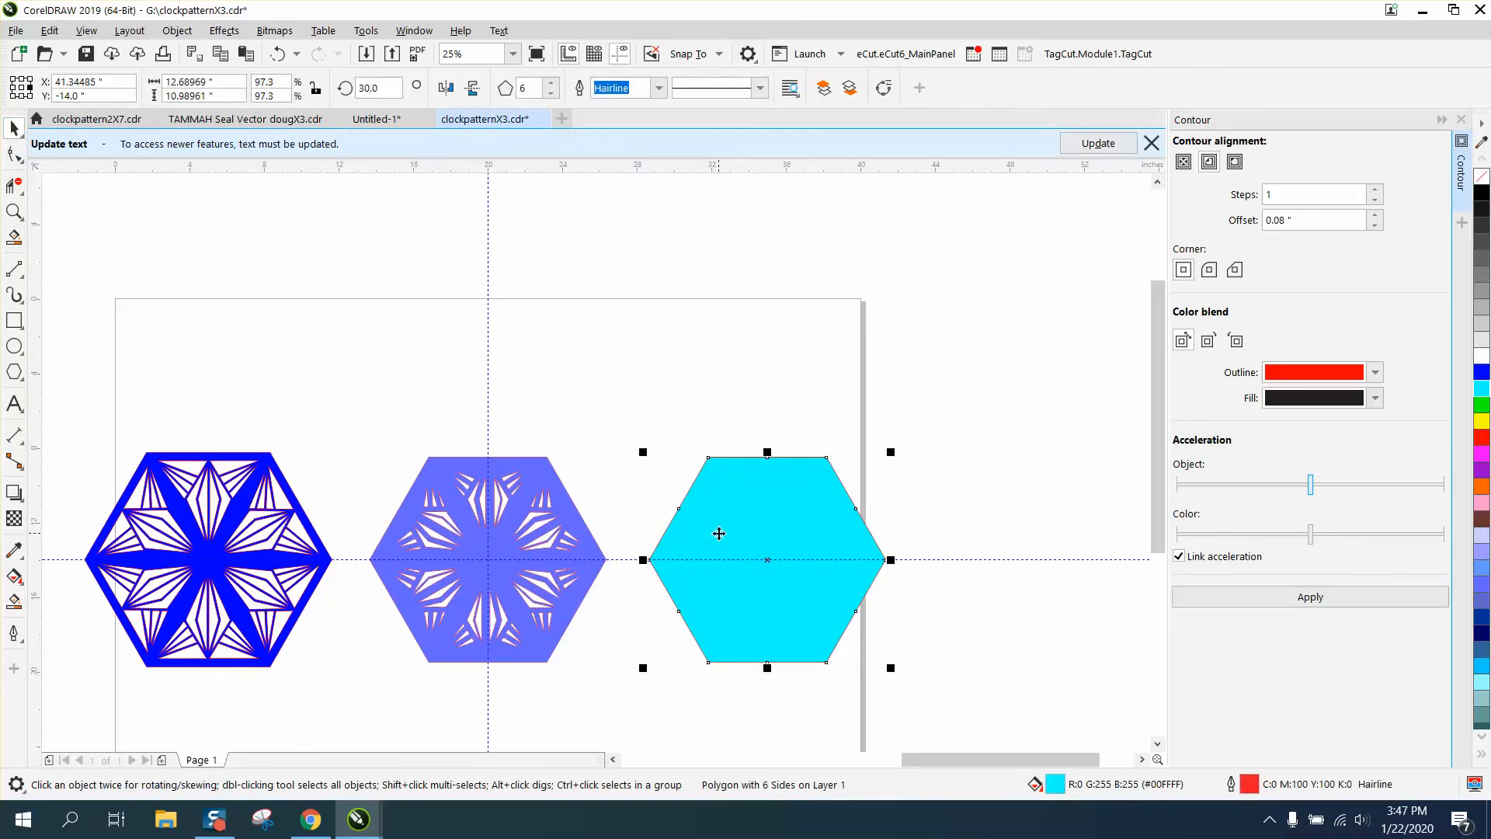
key(p)
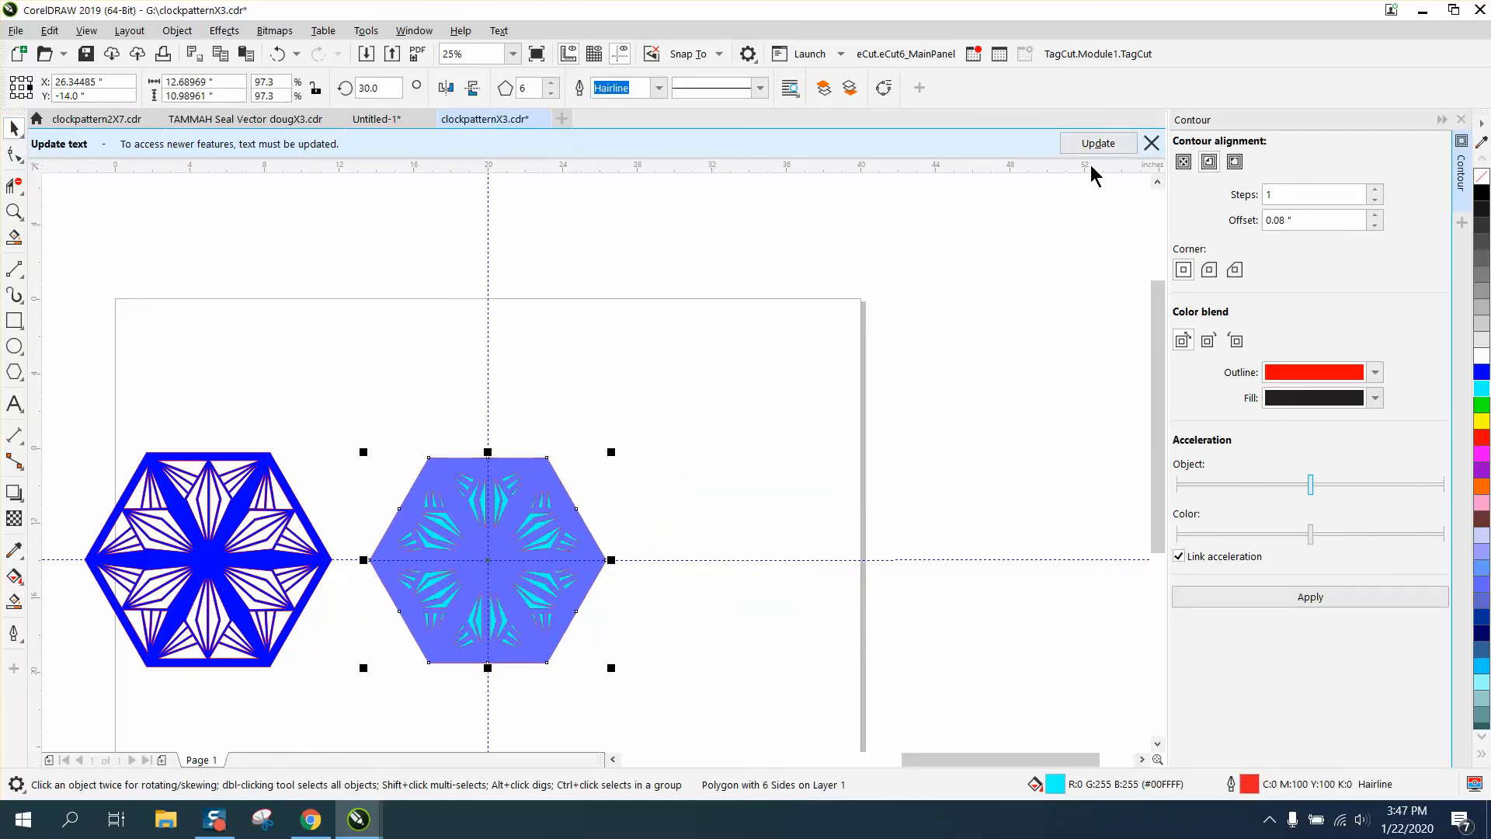
click(1151, 142)
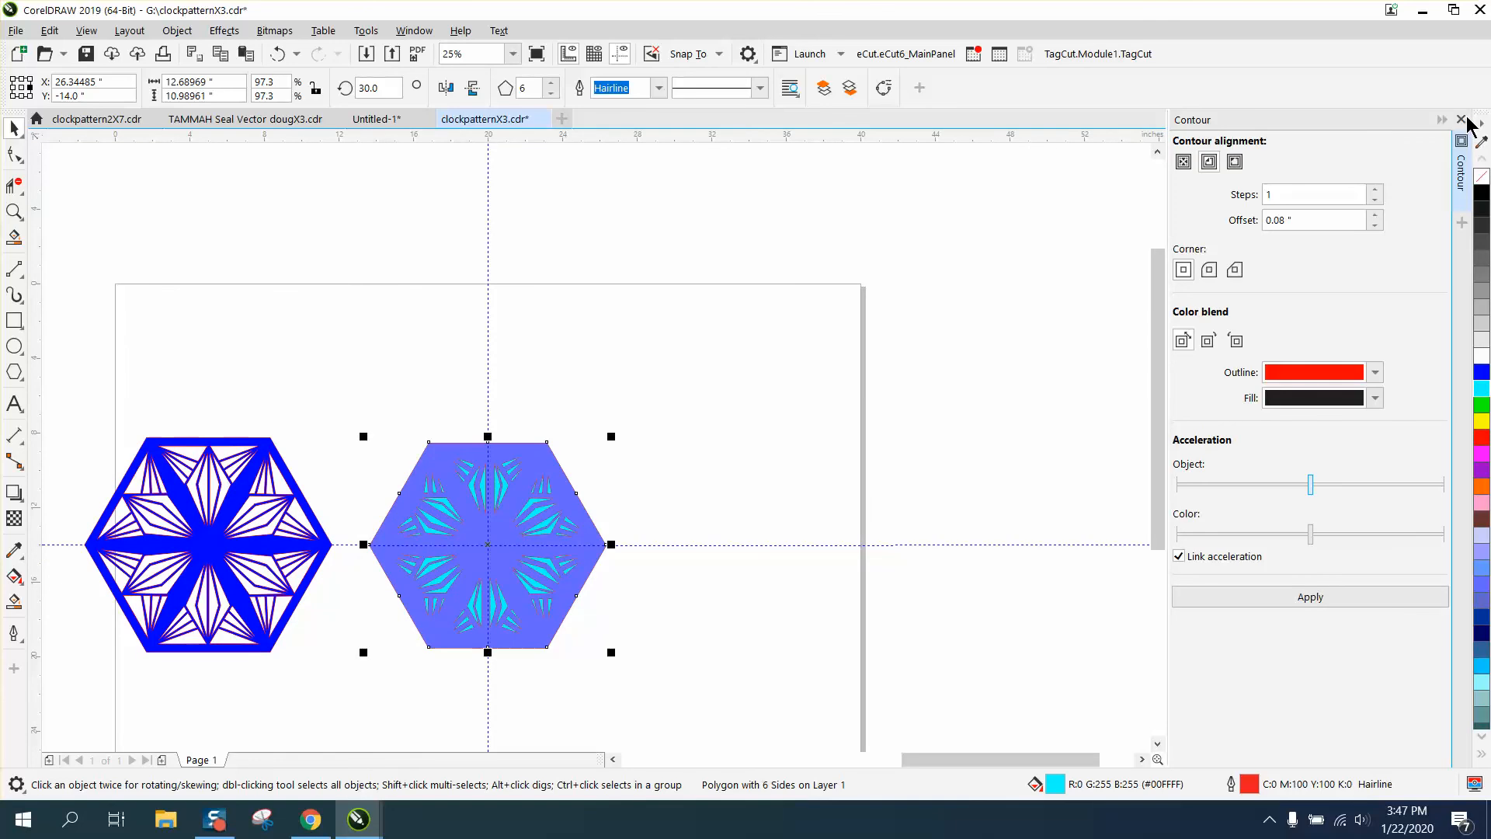
- Move the blue filled framework 15 inches right on top of the light blue and cyan hexagons
click(1480, 122)
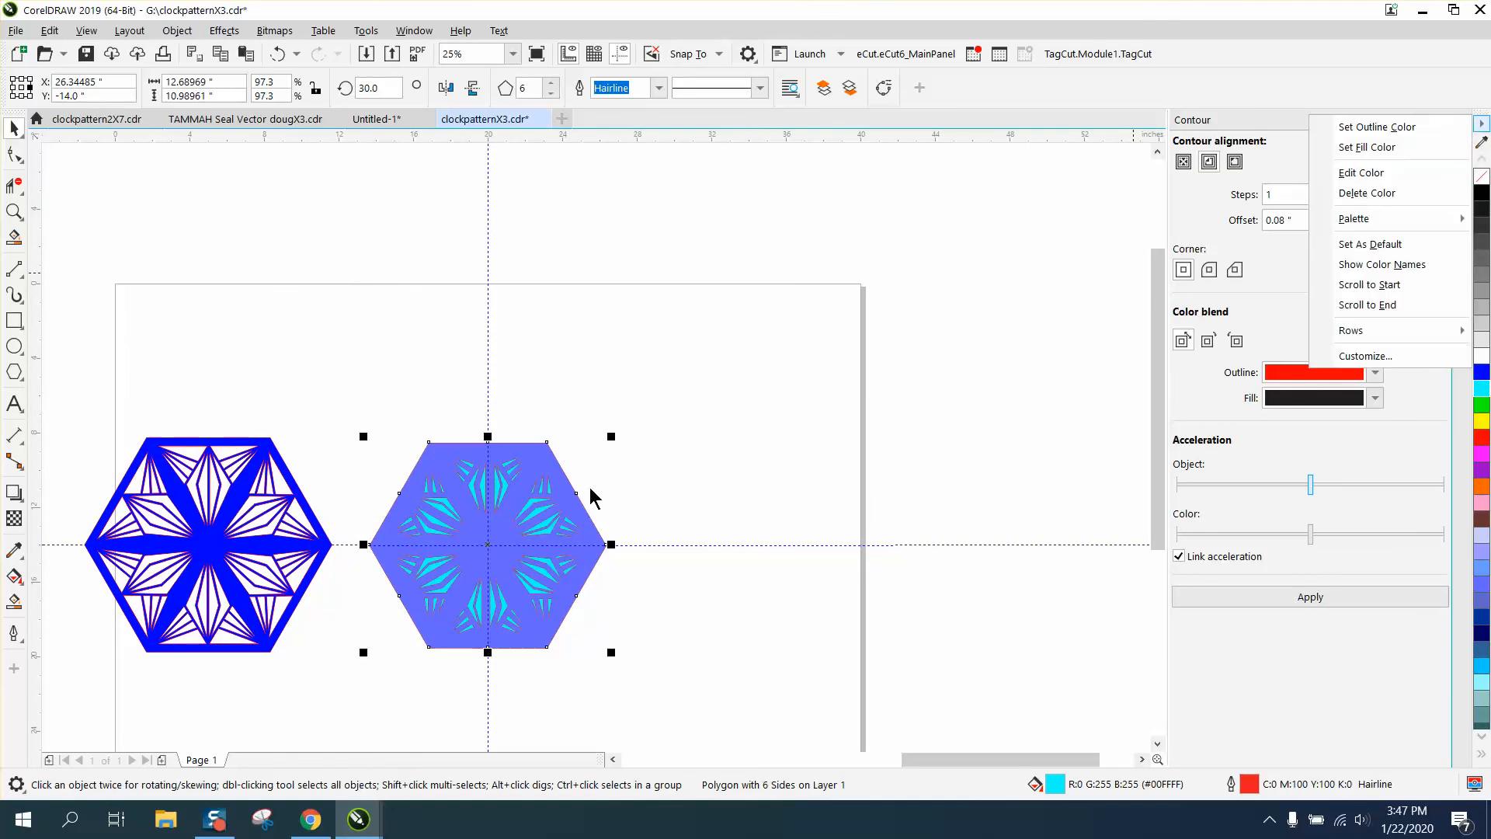
click(14, 212)
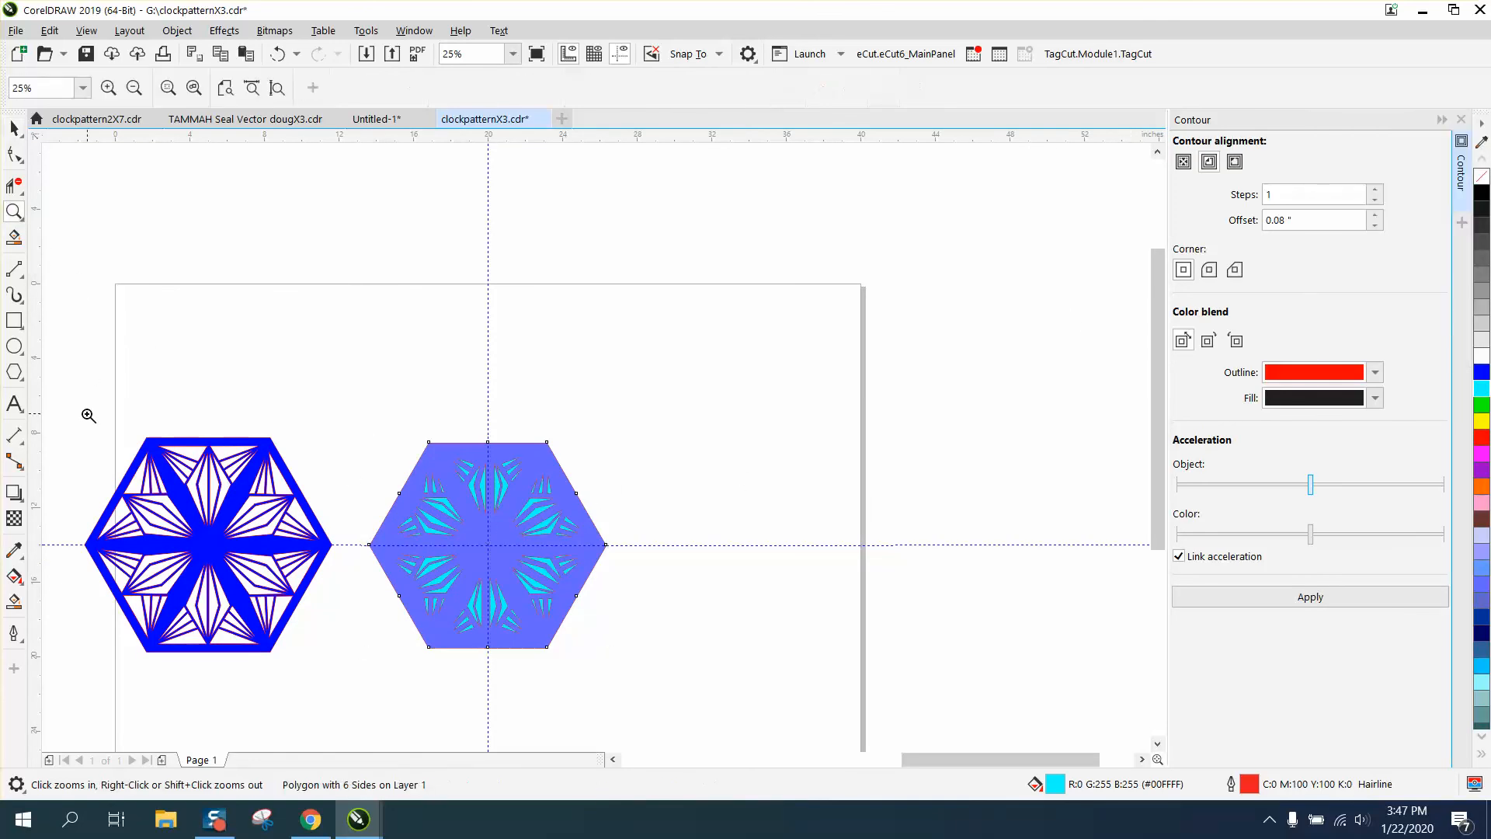
drag(63, 431, 720, 672)
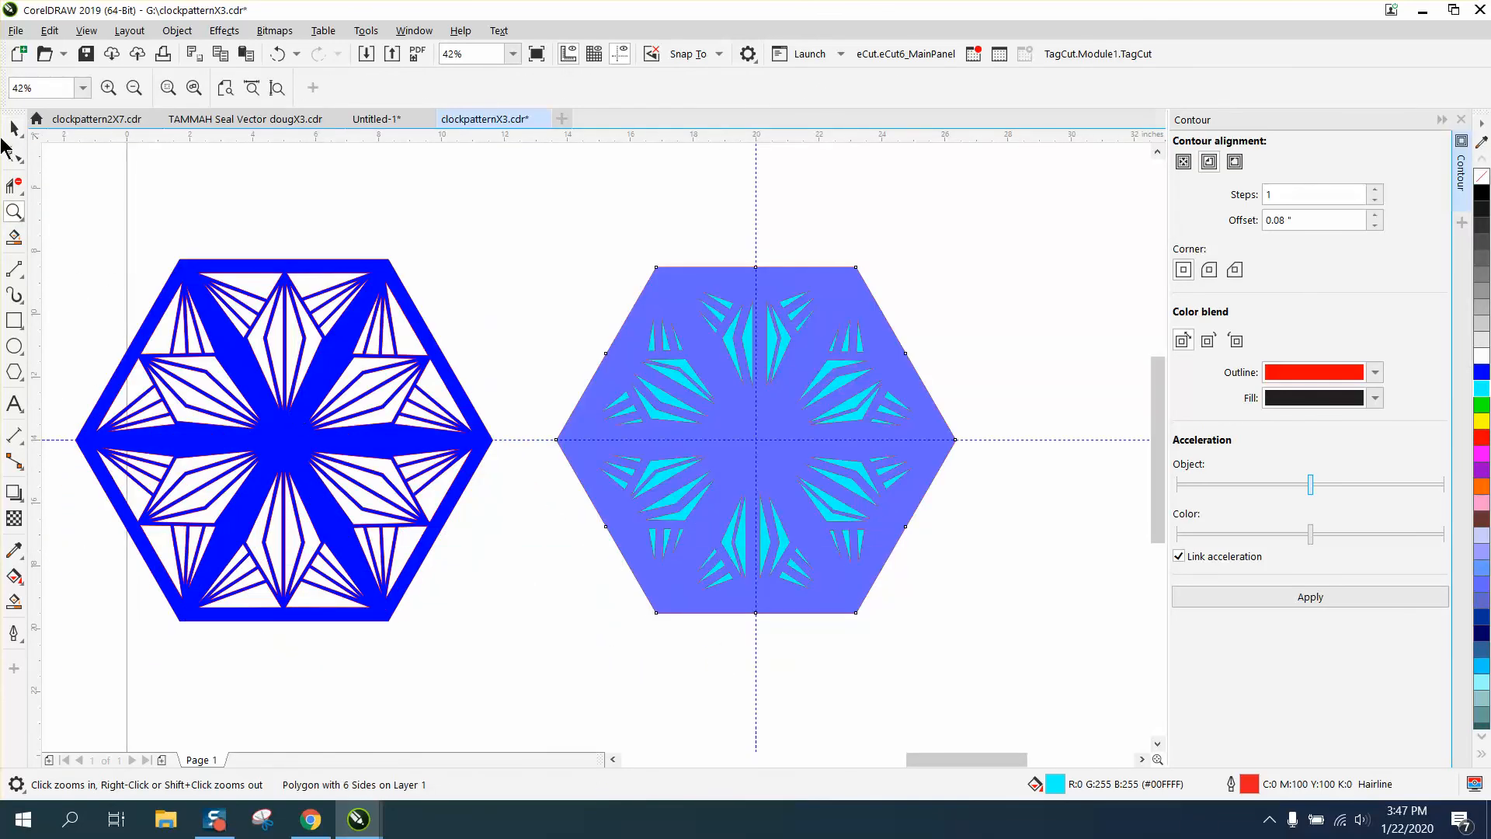
click(14, 128)
click(308, 273)
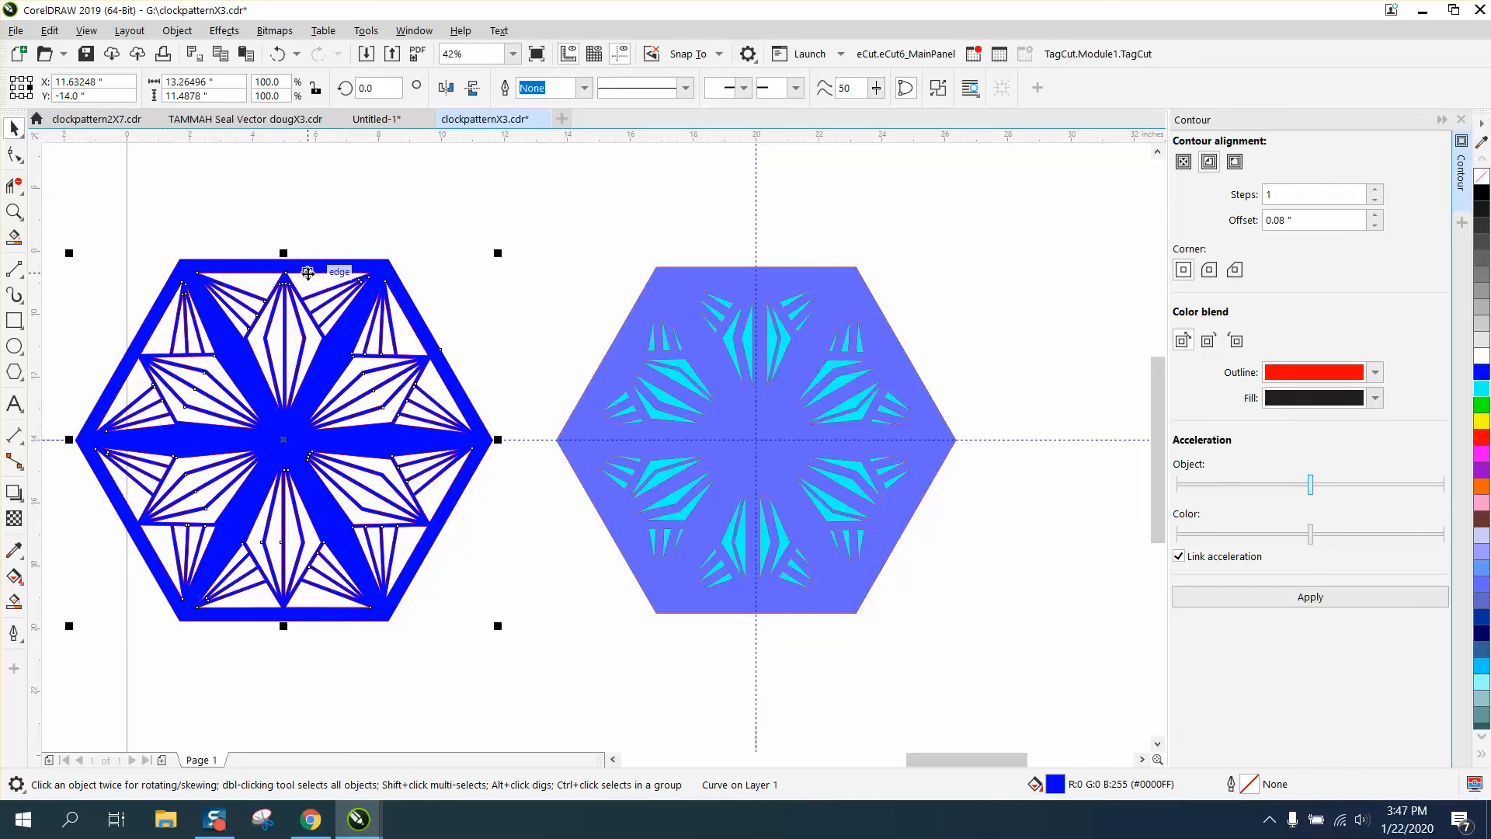
key(Right)
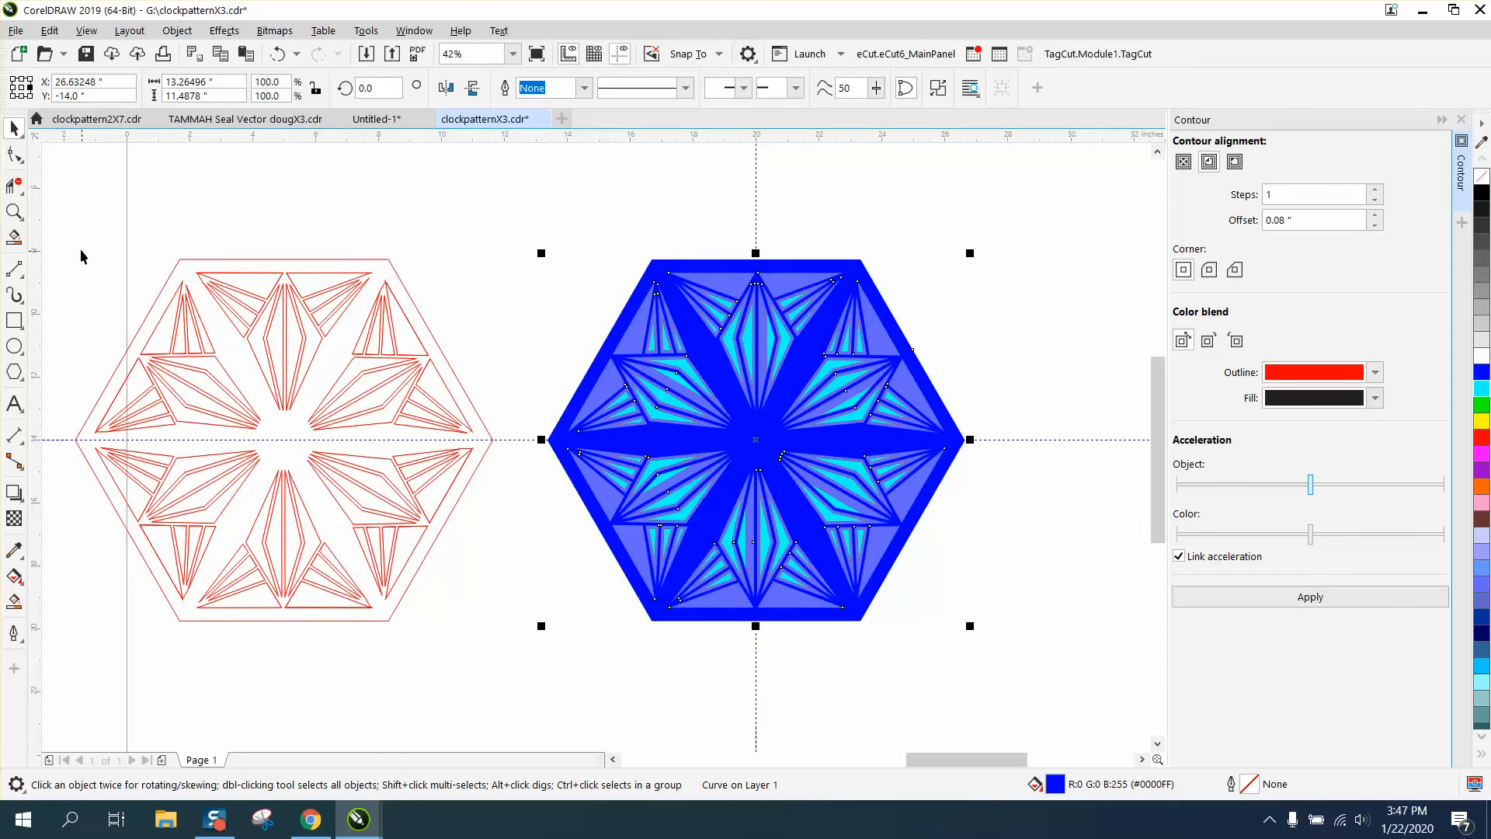
click(14, 211)
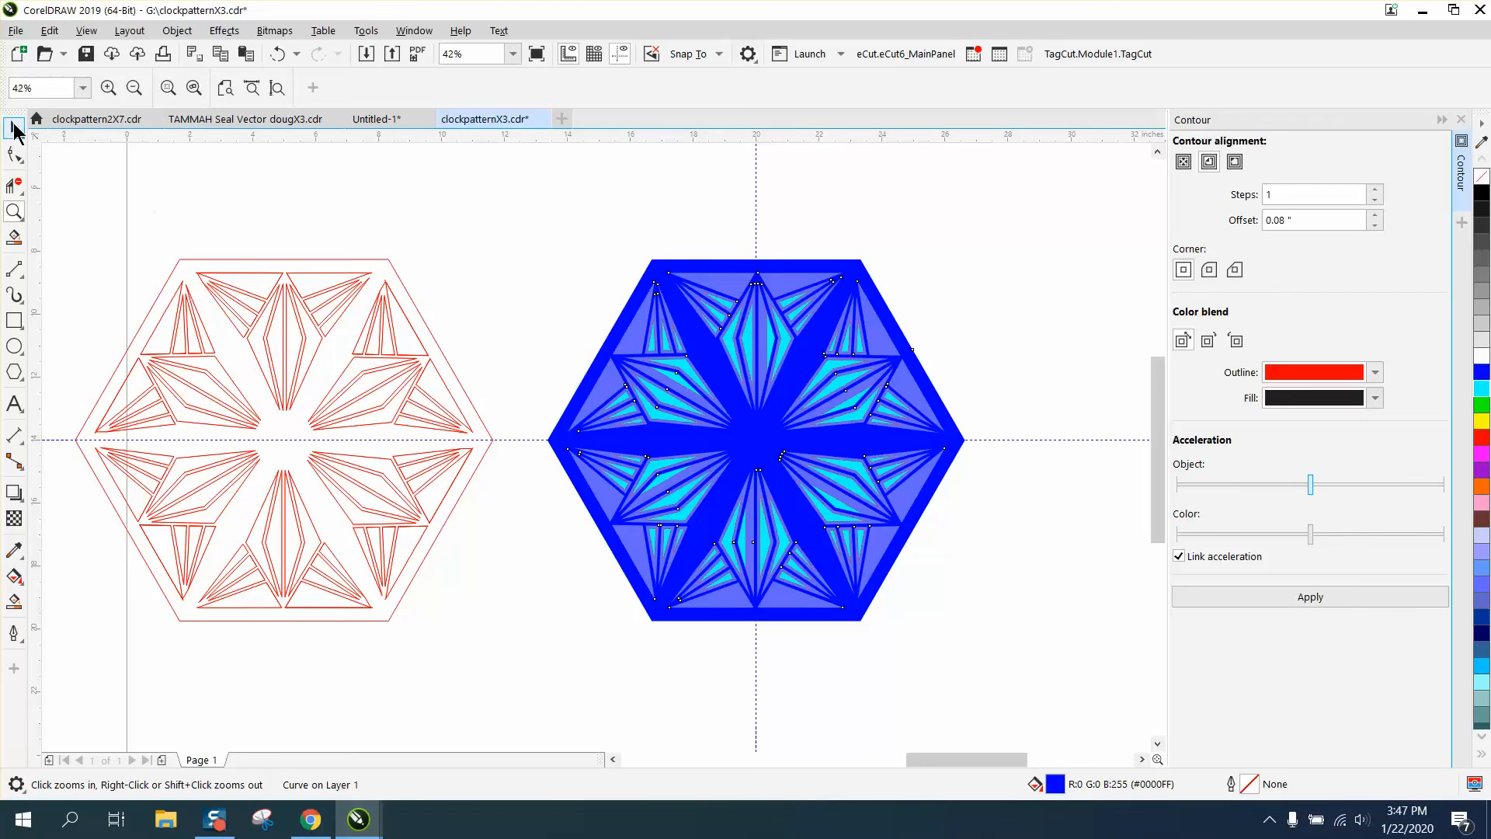
- Rotate the whole stack of blue, light blue and cyan hexagon layers by 30 degrees
click(14, 128)
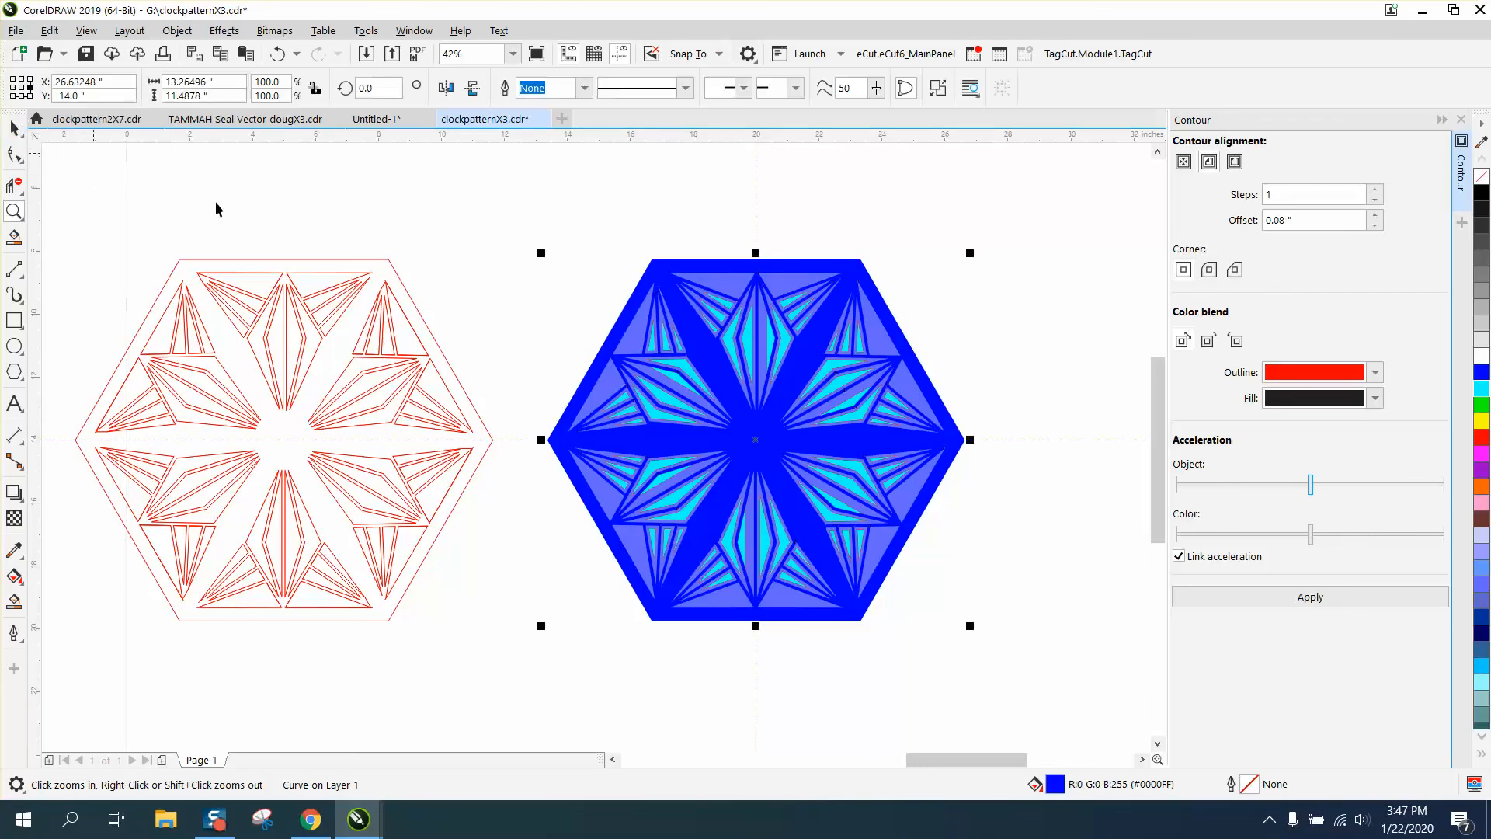
drag(481, 226, 1045, 668)
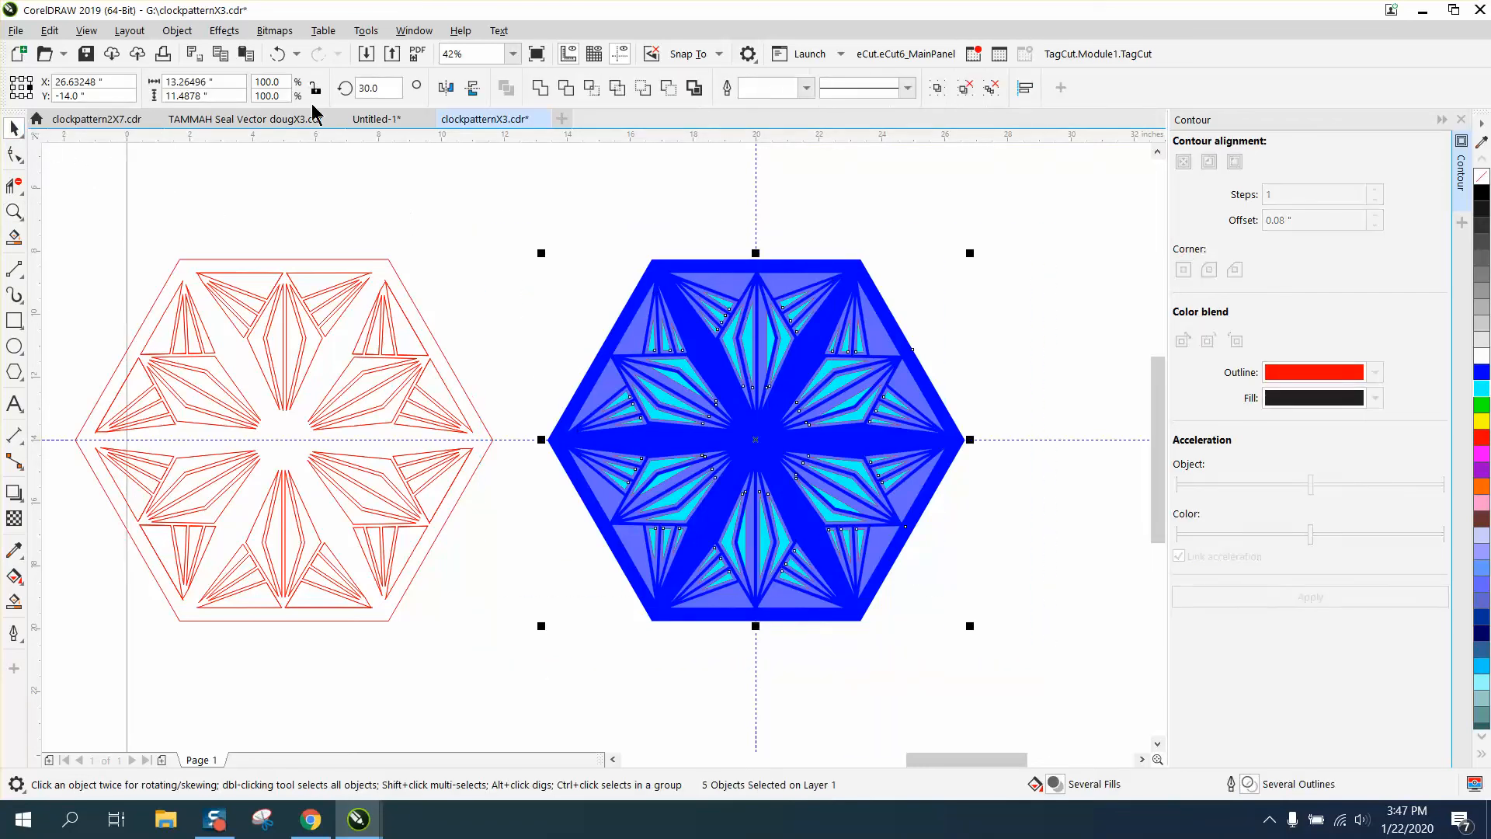
double_click(390, 87)
text(0)
key(Return)
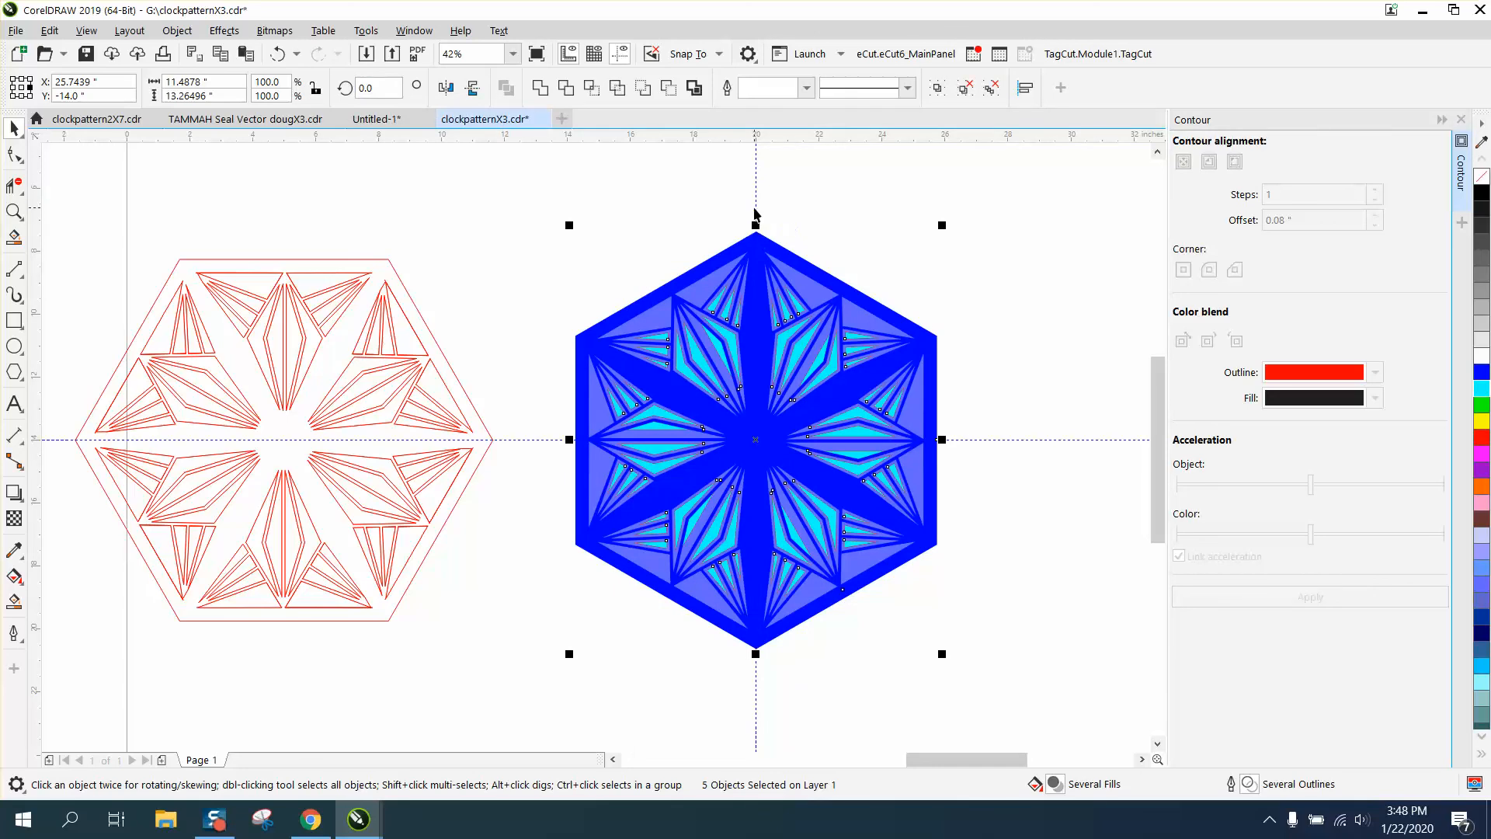
- Examine the layered cutouts of the rotated hexagon up close and as a whole
click(14, 211)
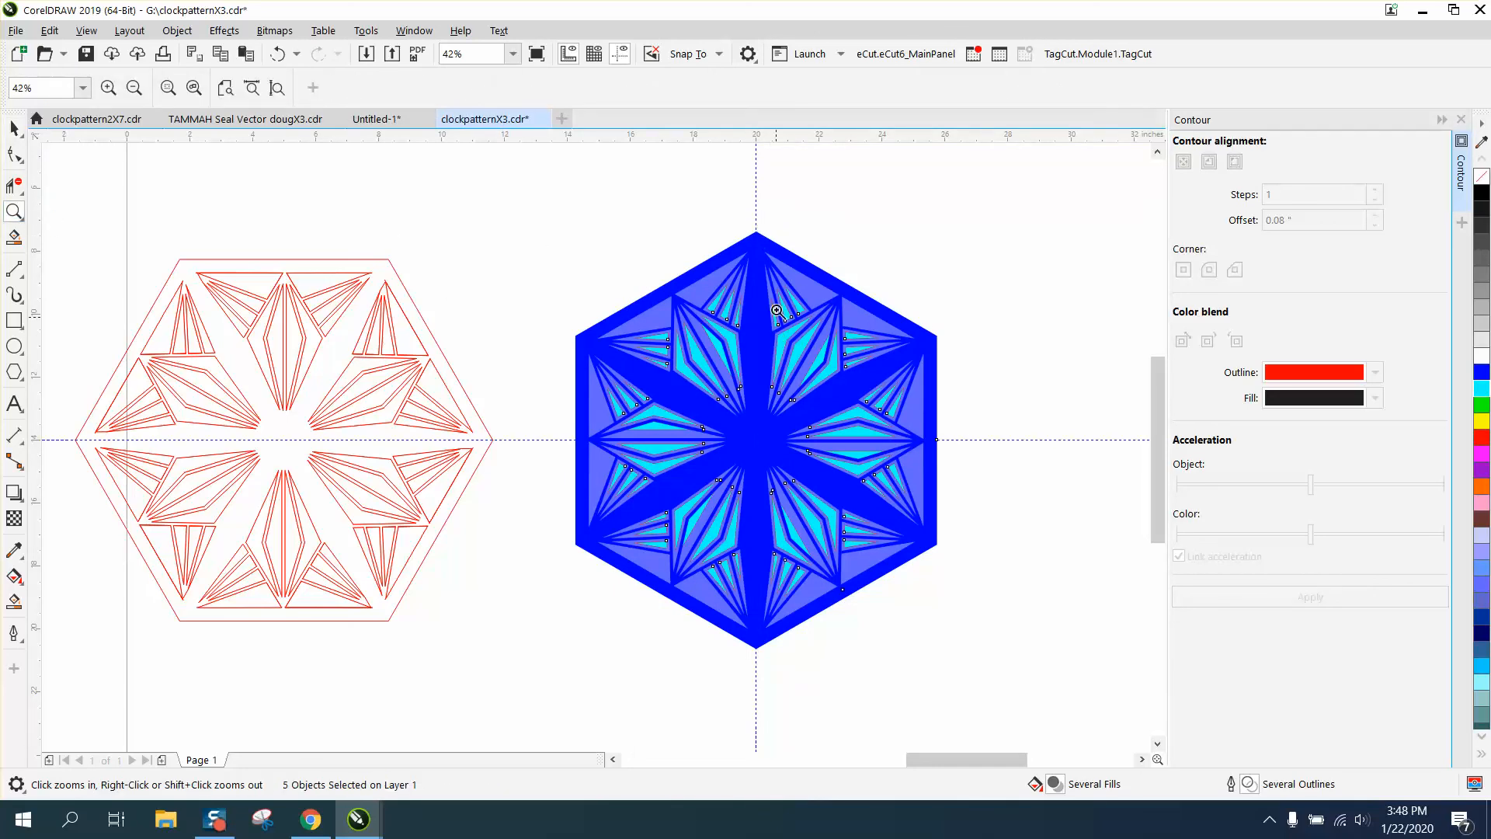
drag(776, 311, 955, 433)
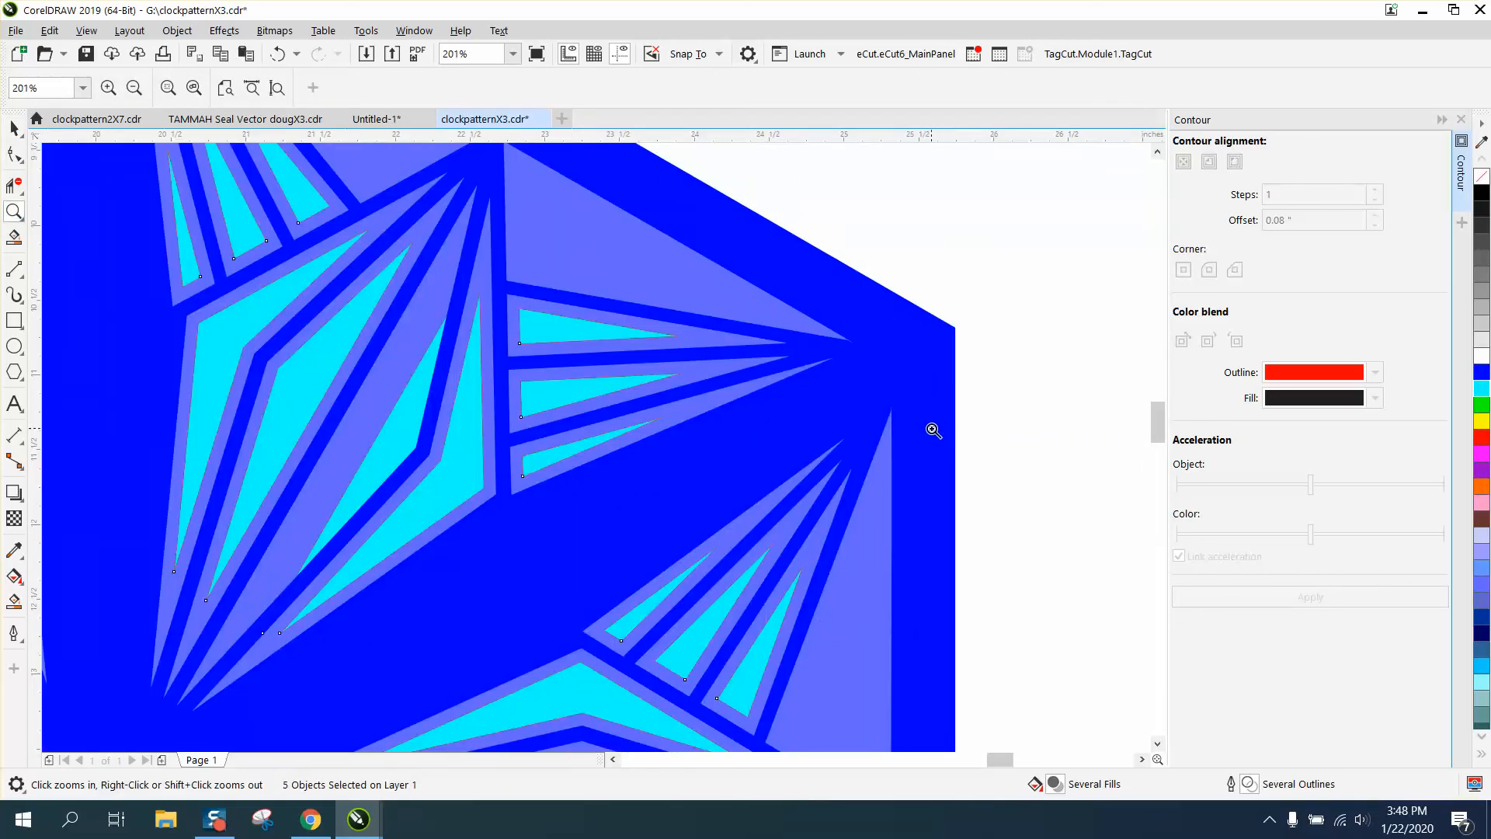
right_click(517, 336)
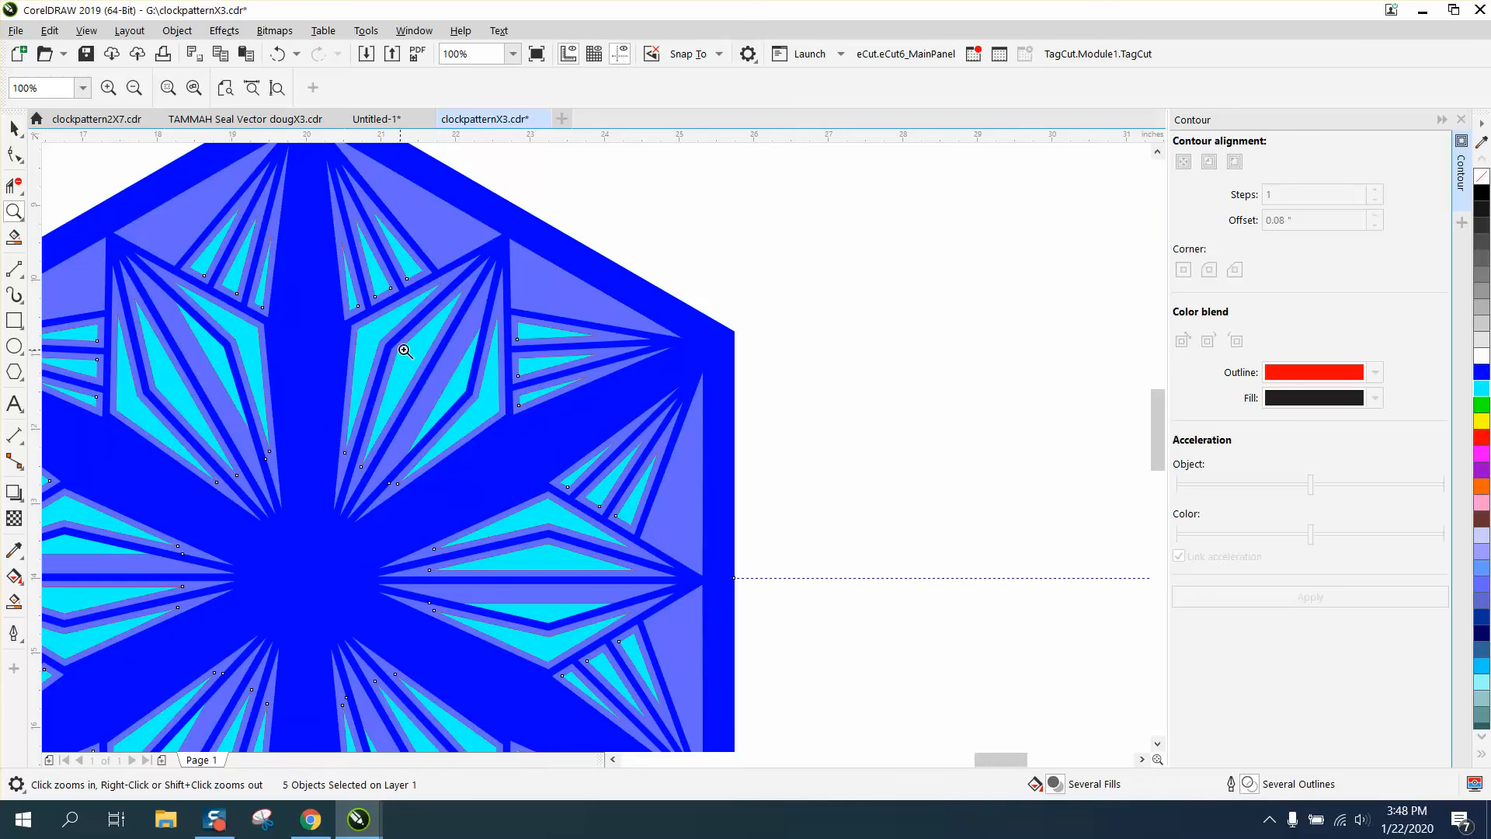
right_click(439, 353)
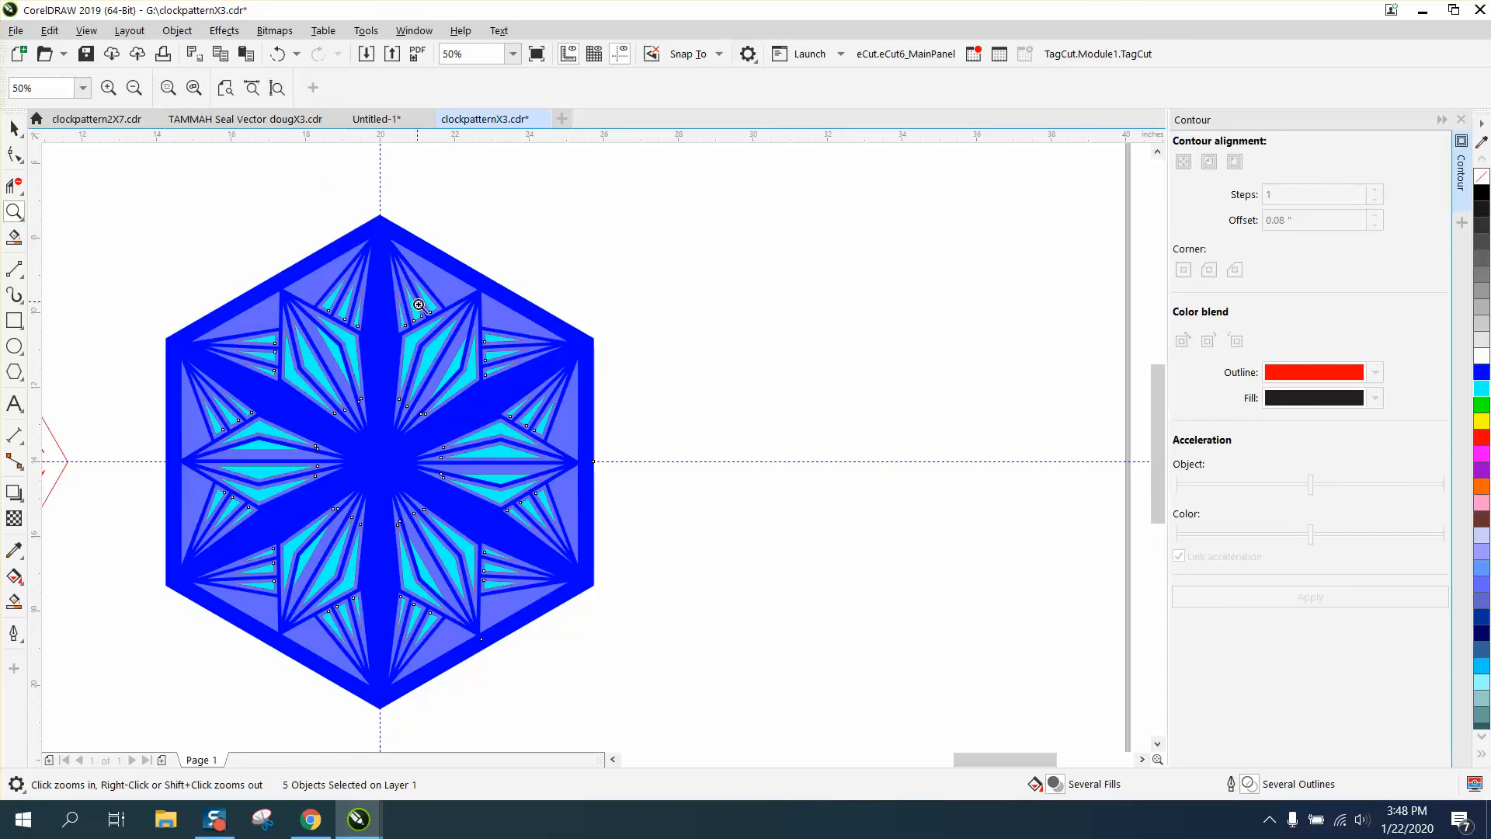
- Review the earlier blue clock, the CorelDraw Files Share image and the plywood and MDF test pieces, and close the Contour settings
scroll(412, 325, down, 3)
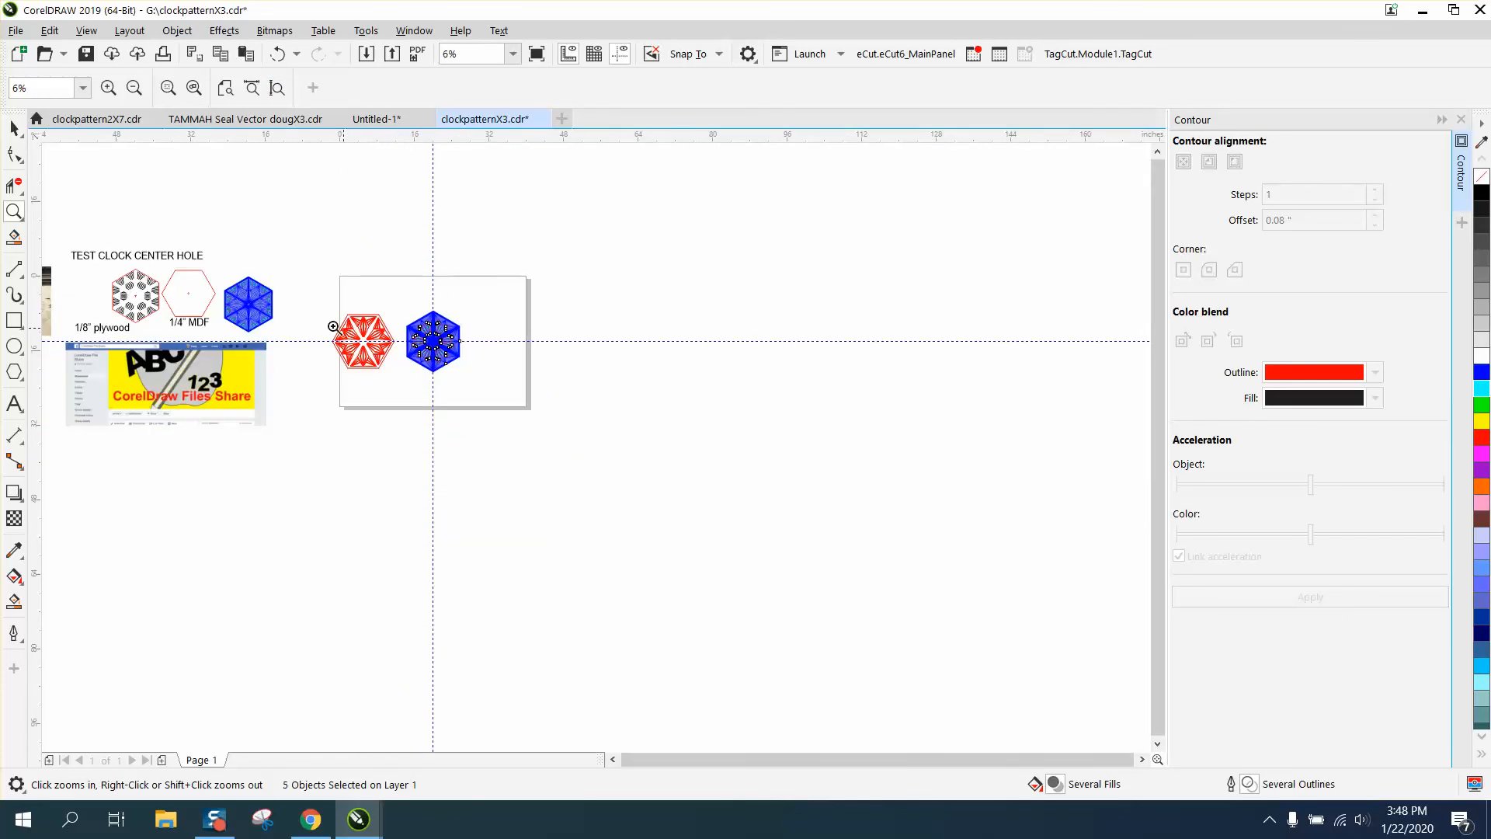
scroll(346, 354, up, 5)
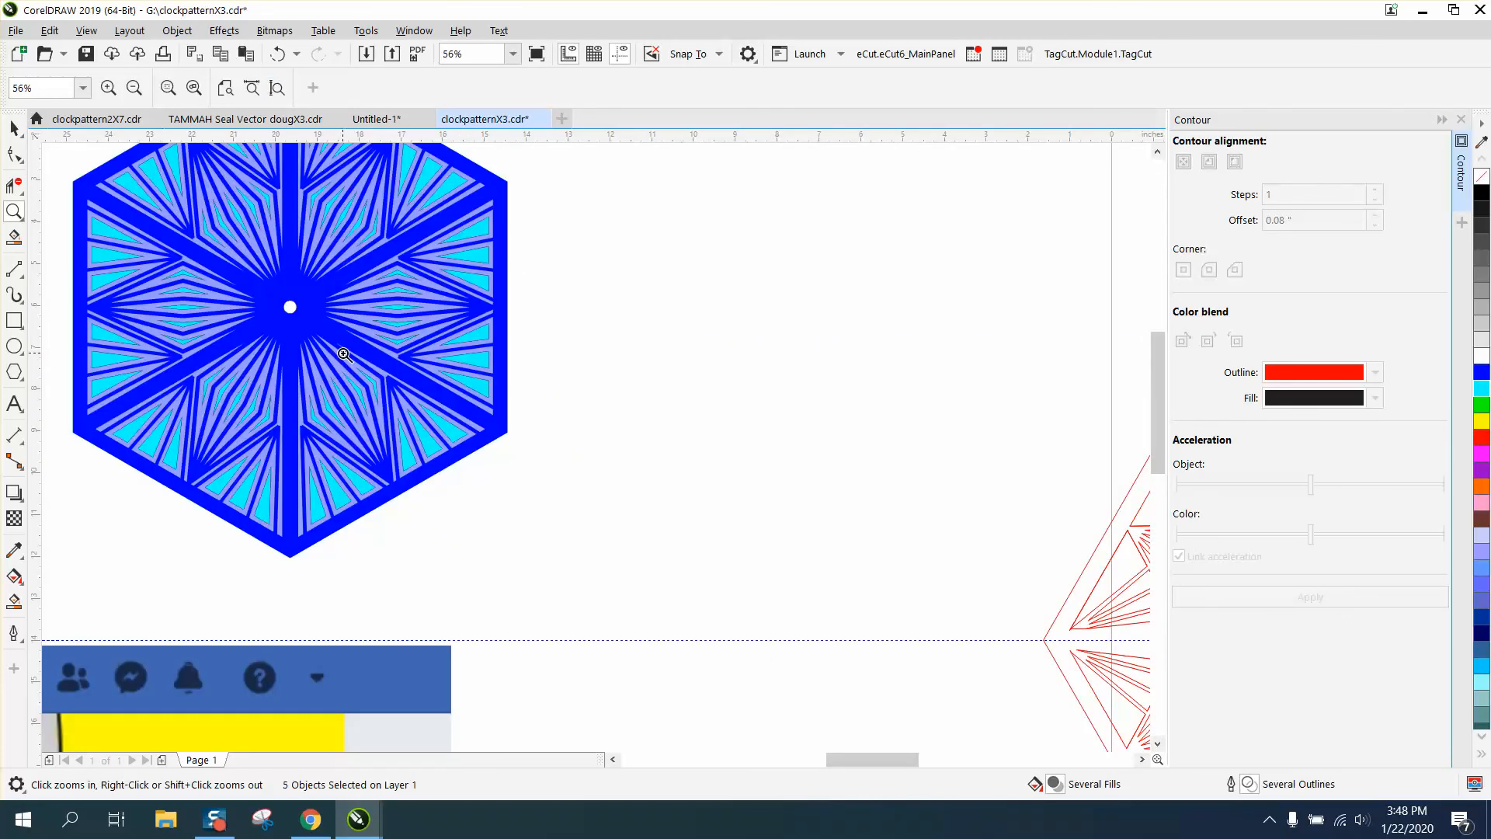
scroll(344, 354, down, 2)
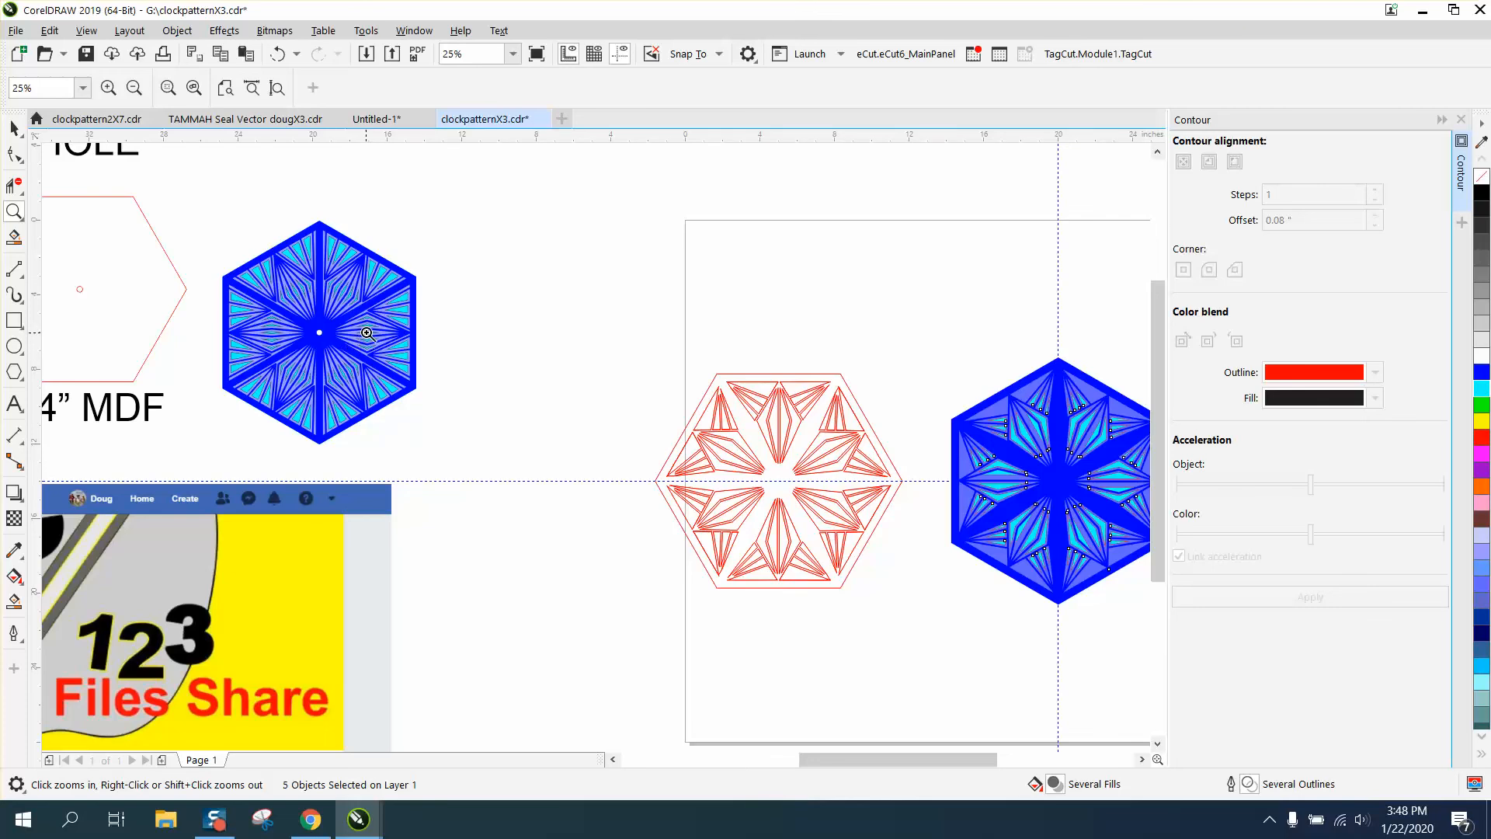
scroll(412, 297, down, 1)
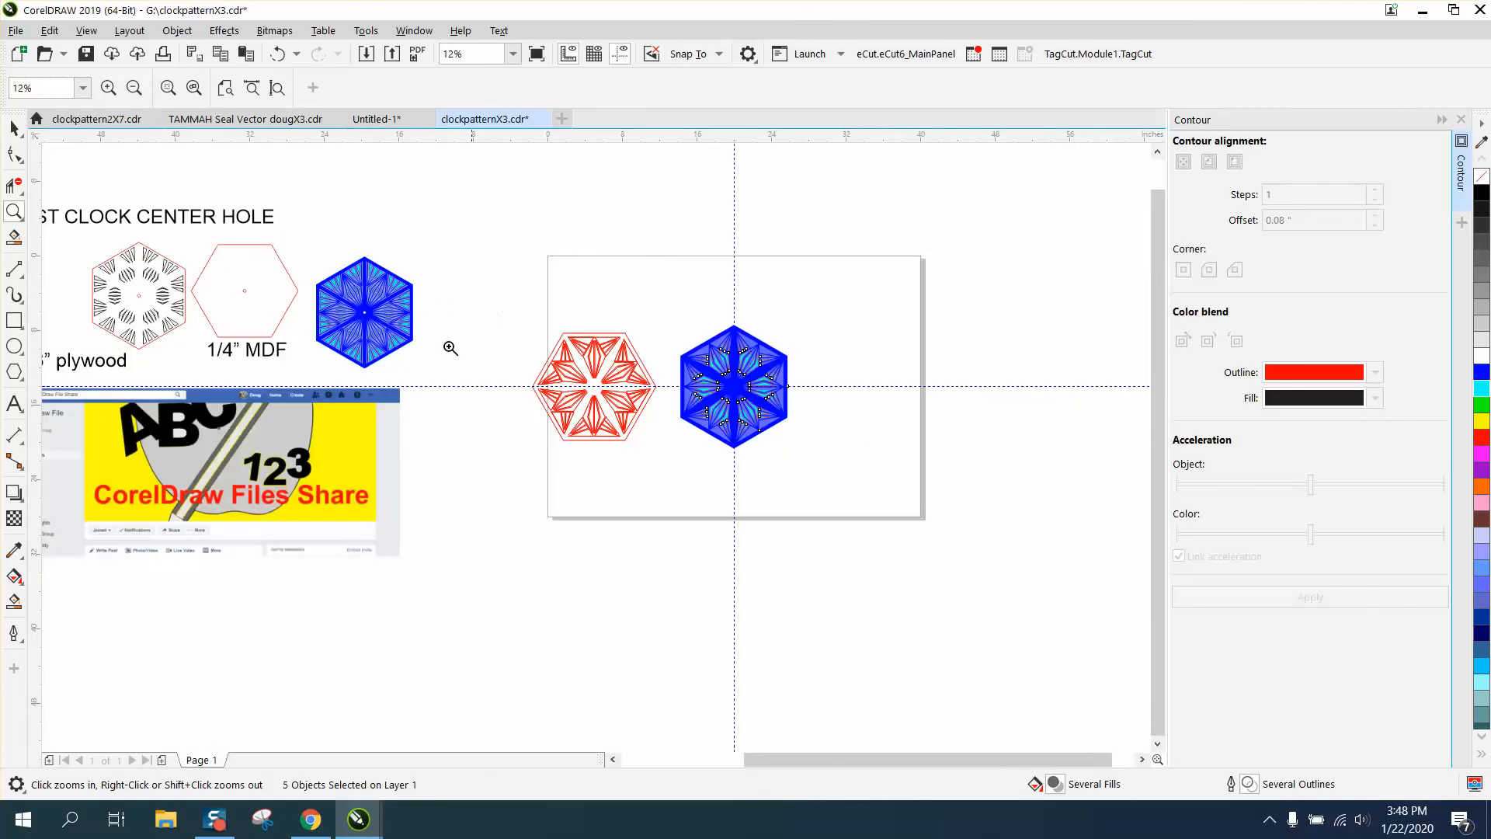
scroll(212, 424, down, 1)
drag(113, 407, 317, 506)
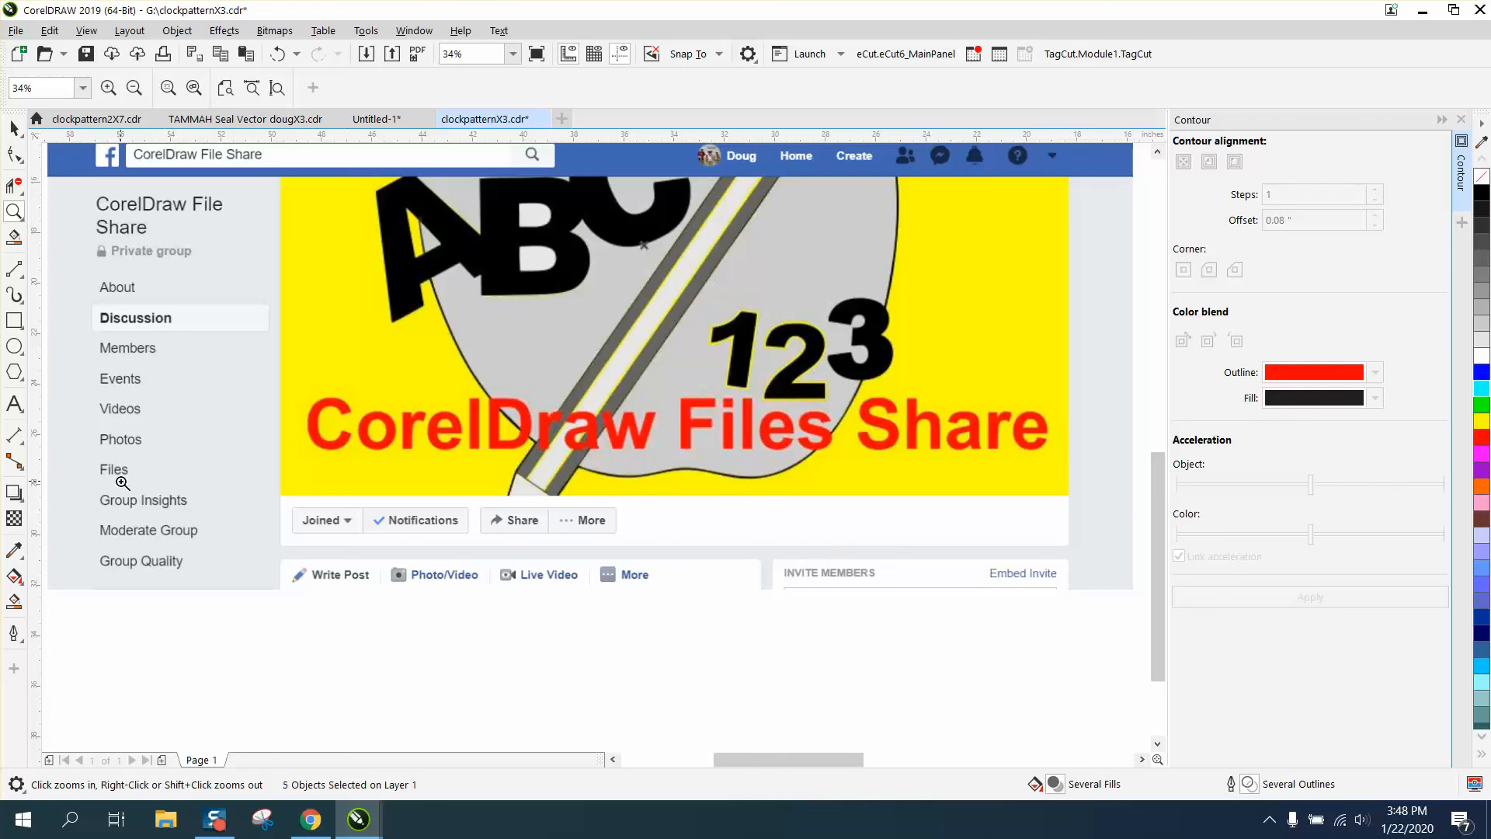
scroll(718, 388, down, 2)
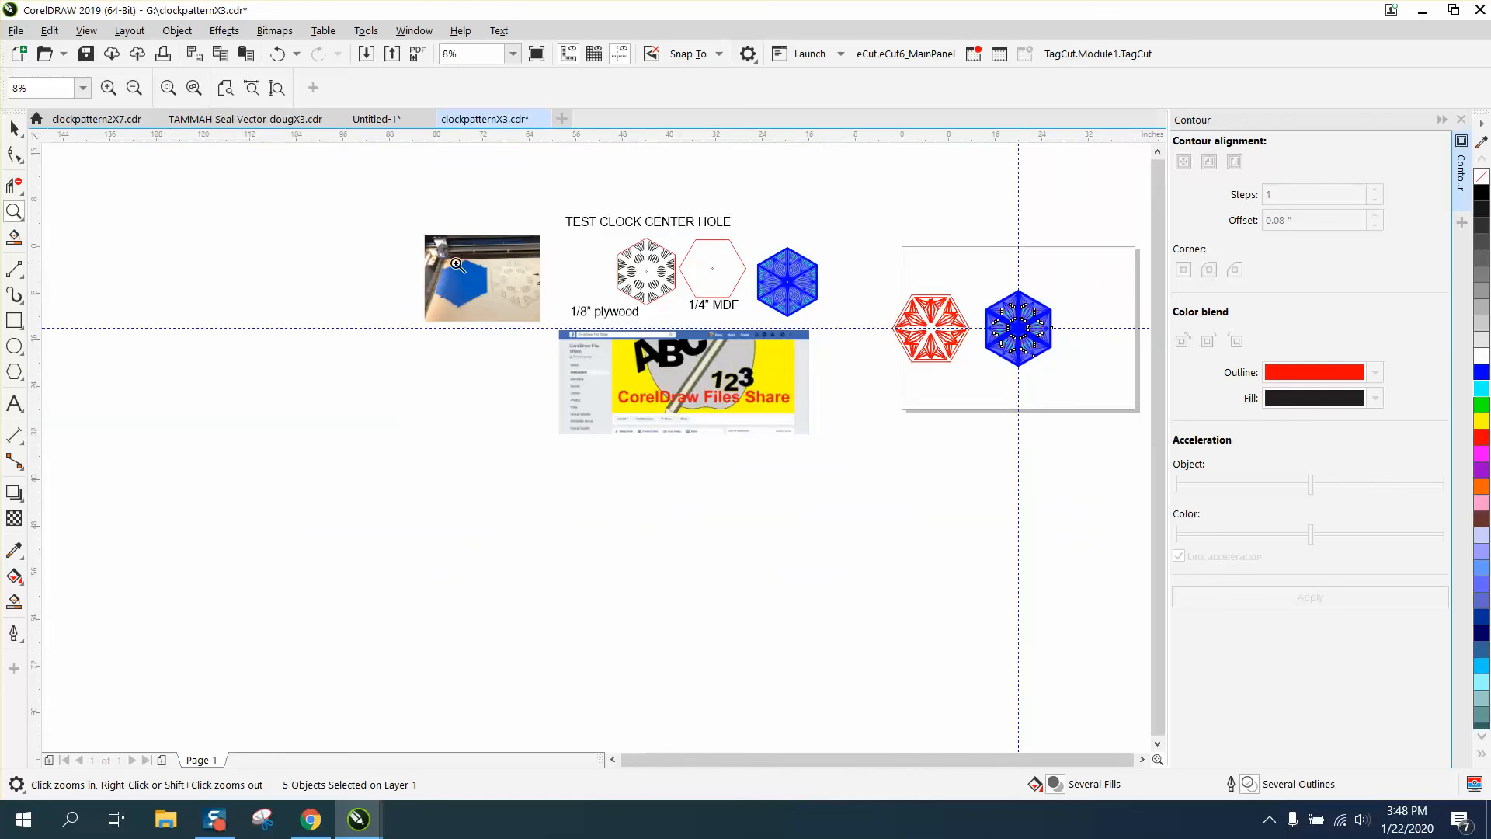
drag(592, 236, 851, 335)
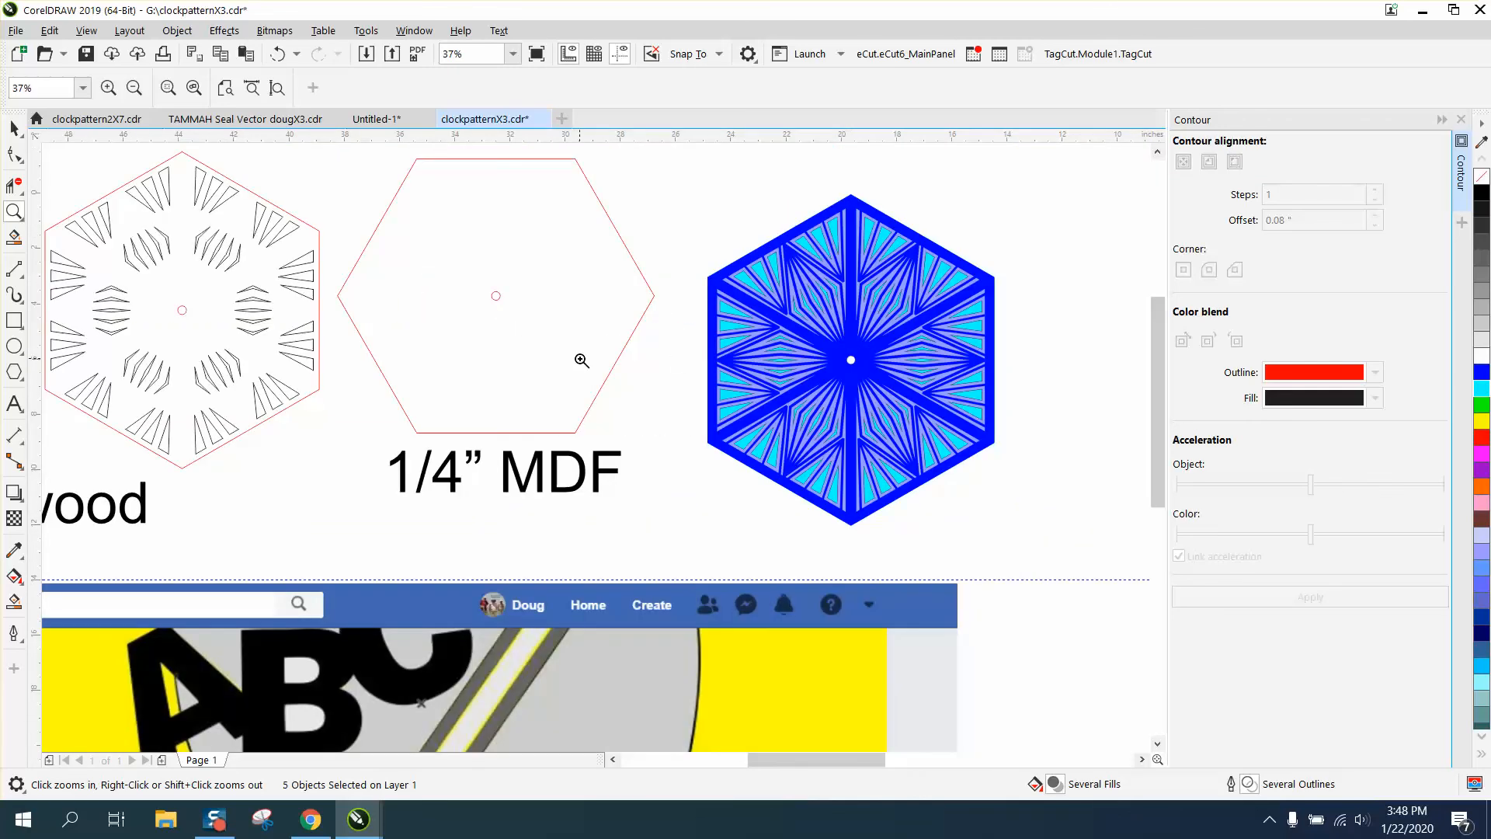
click(1460, 119)
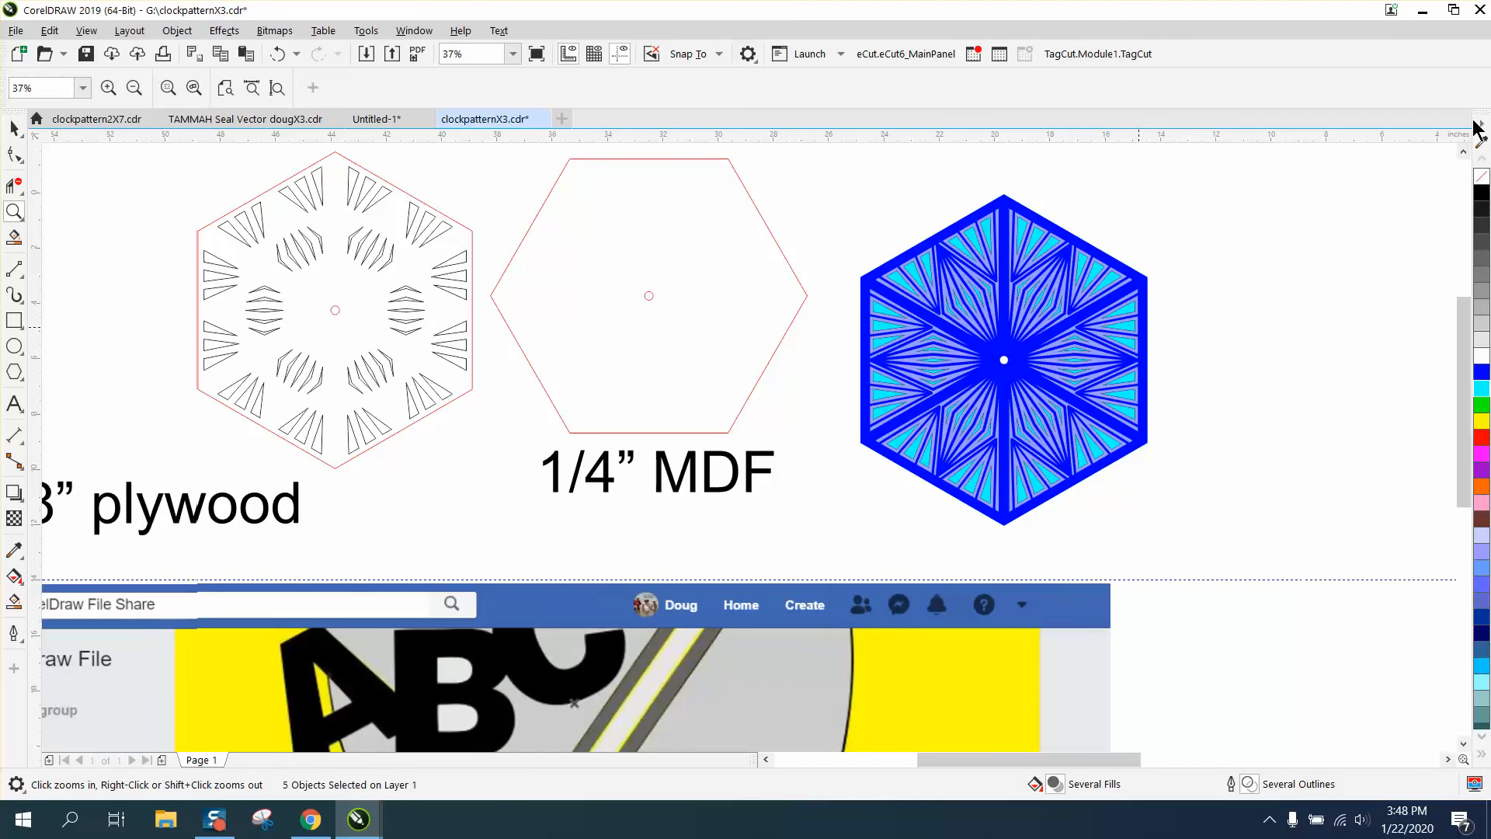